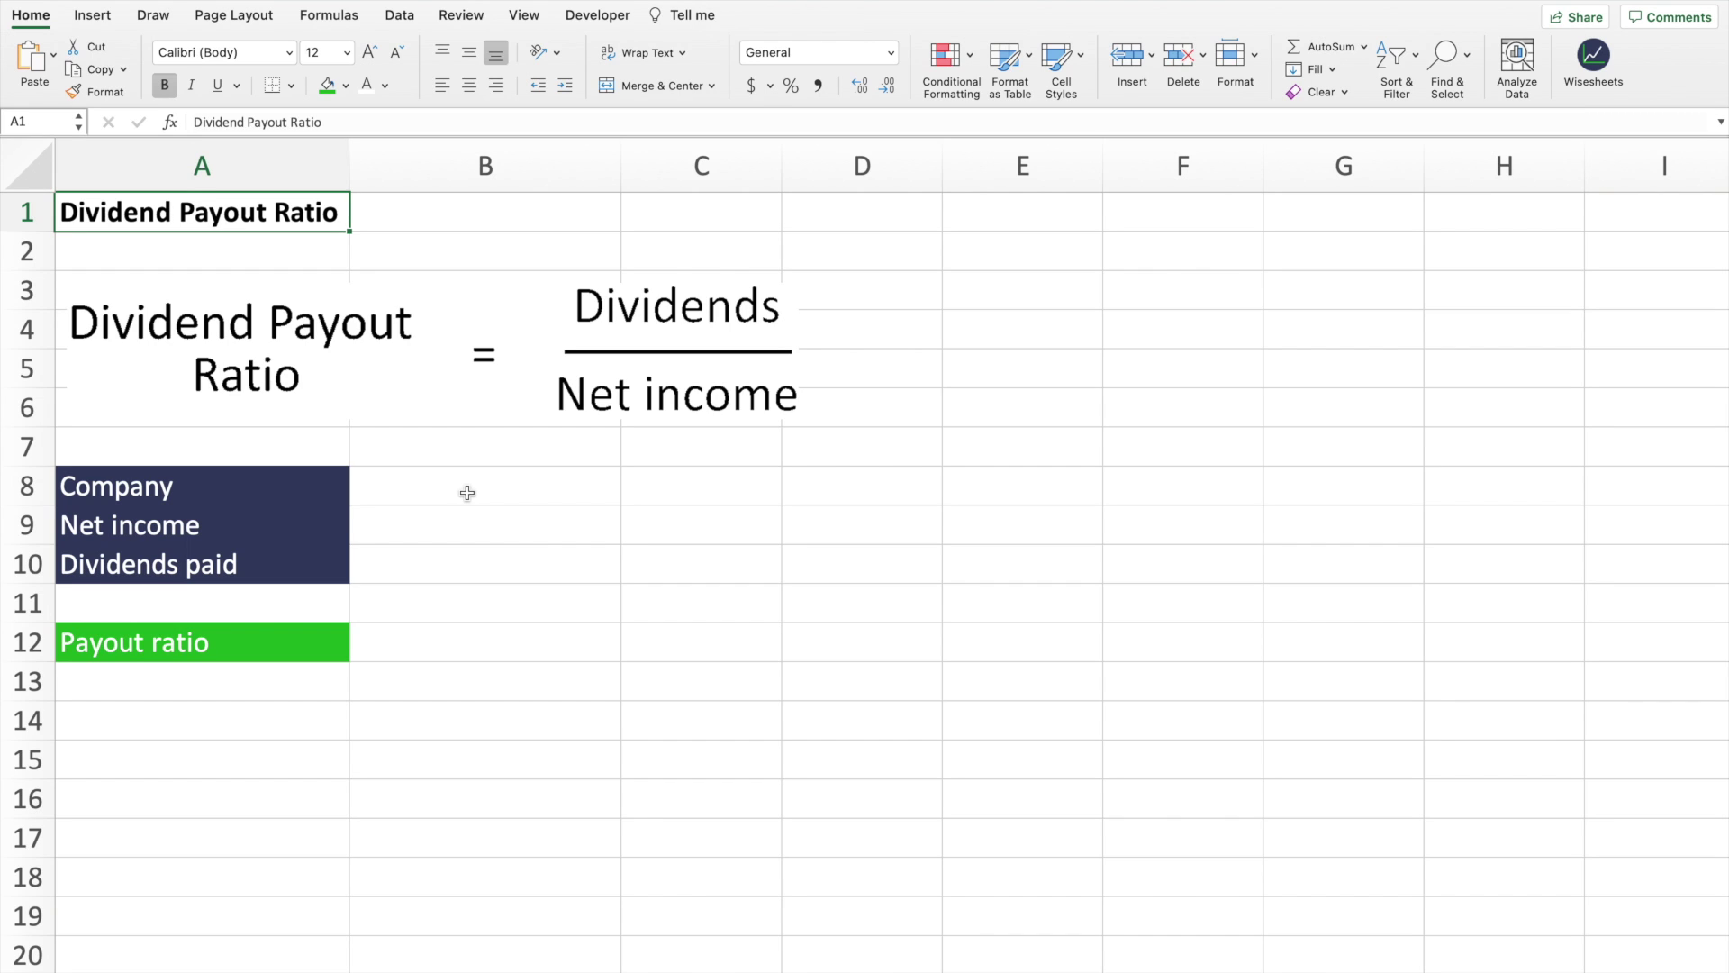
Enter the company ticker AAPL in B8.
{"action": "left_click", "coordinate": [467, 492]}
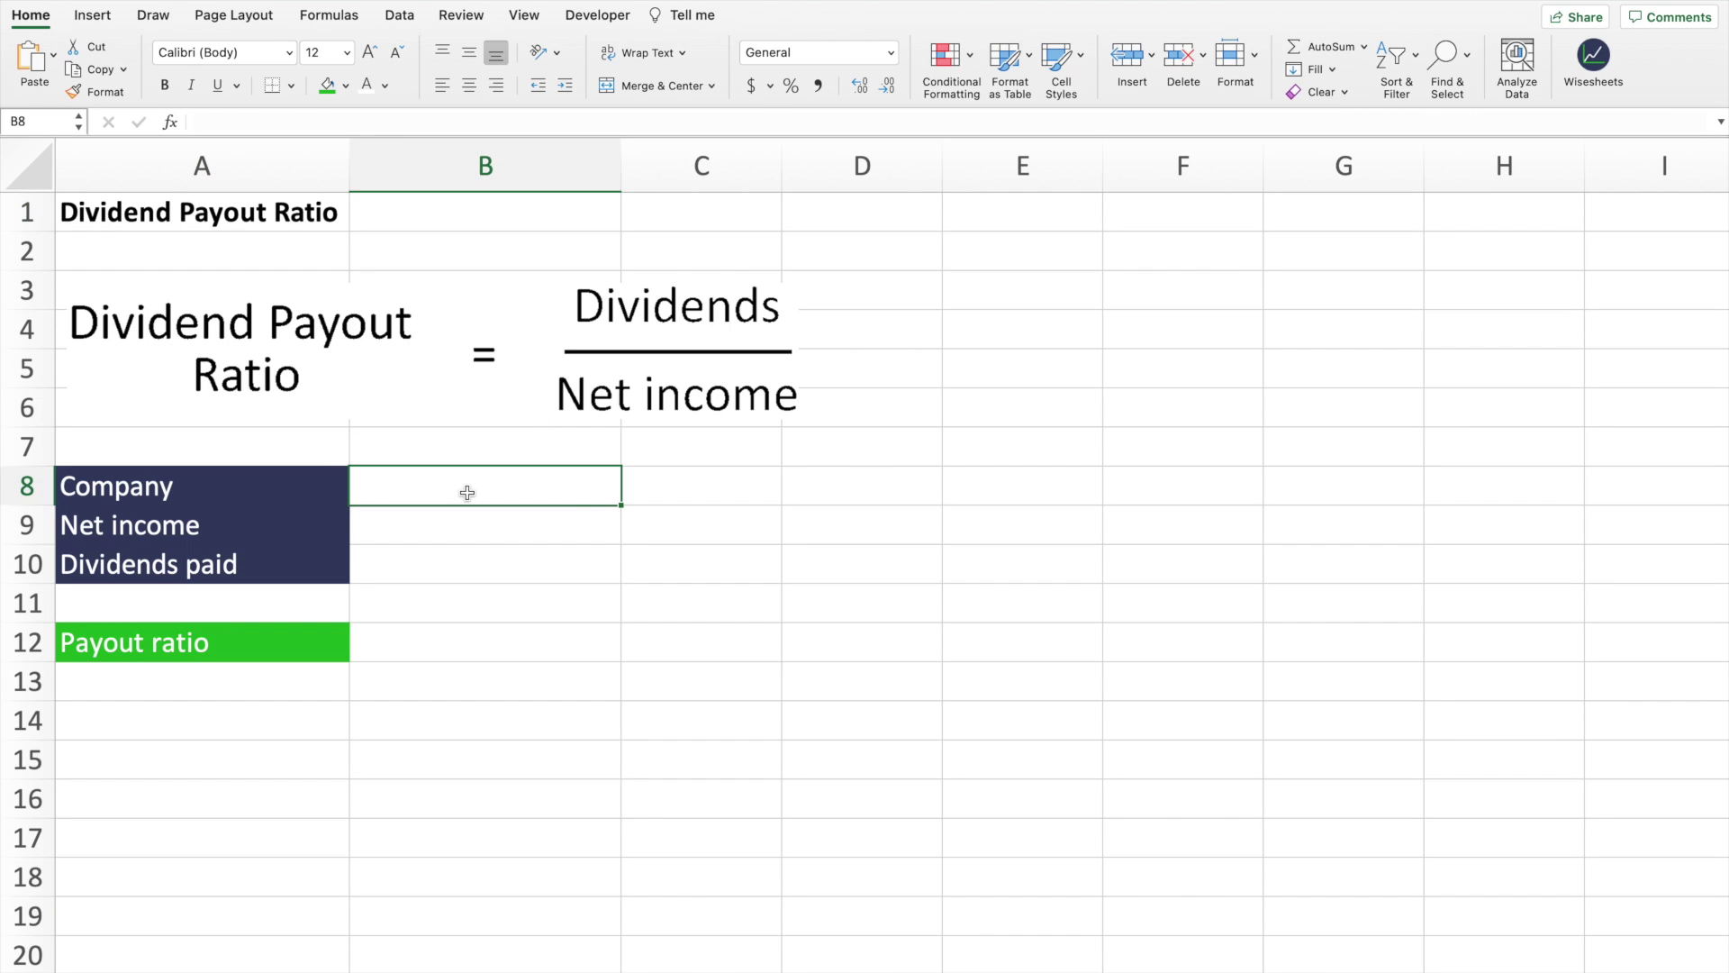
{"action": "type", "text": "AAPL"}
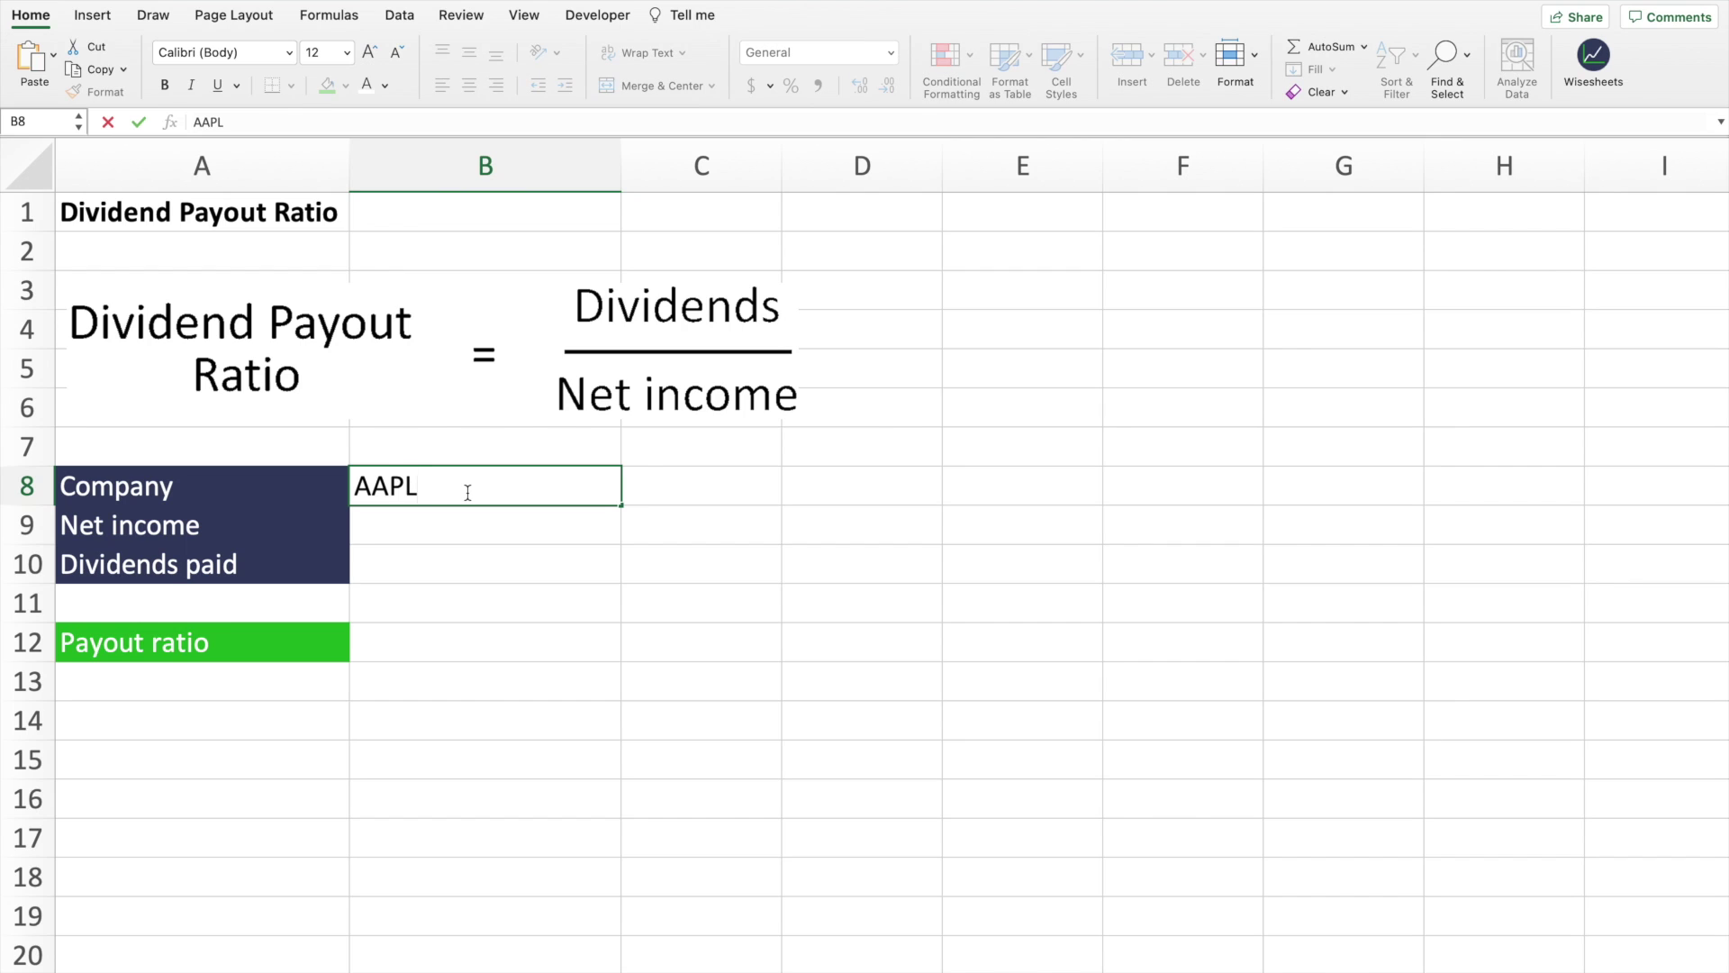
{"action": "key", "text": "Return"}
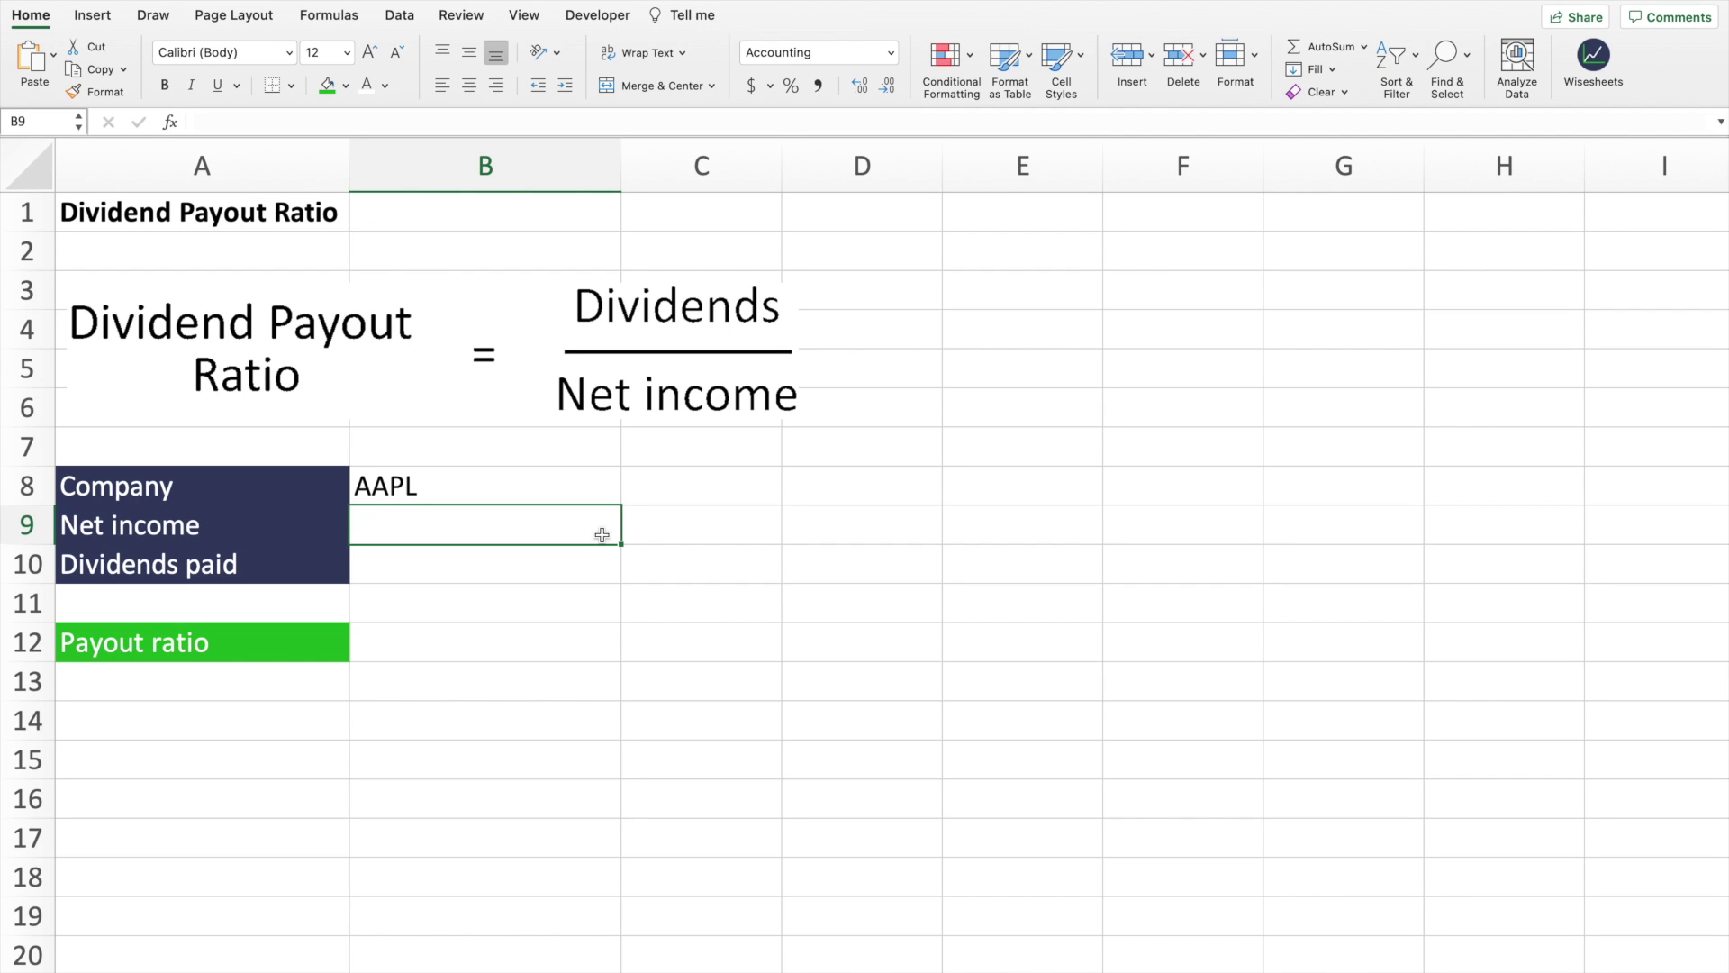
In B9 enter =WISE(B8,A9:A10, 2021) to fetch AAPL's 2021 net income and dividends paid.
{"action": "type", "text": "=wise"}
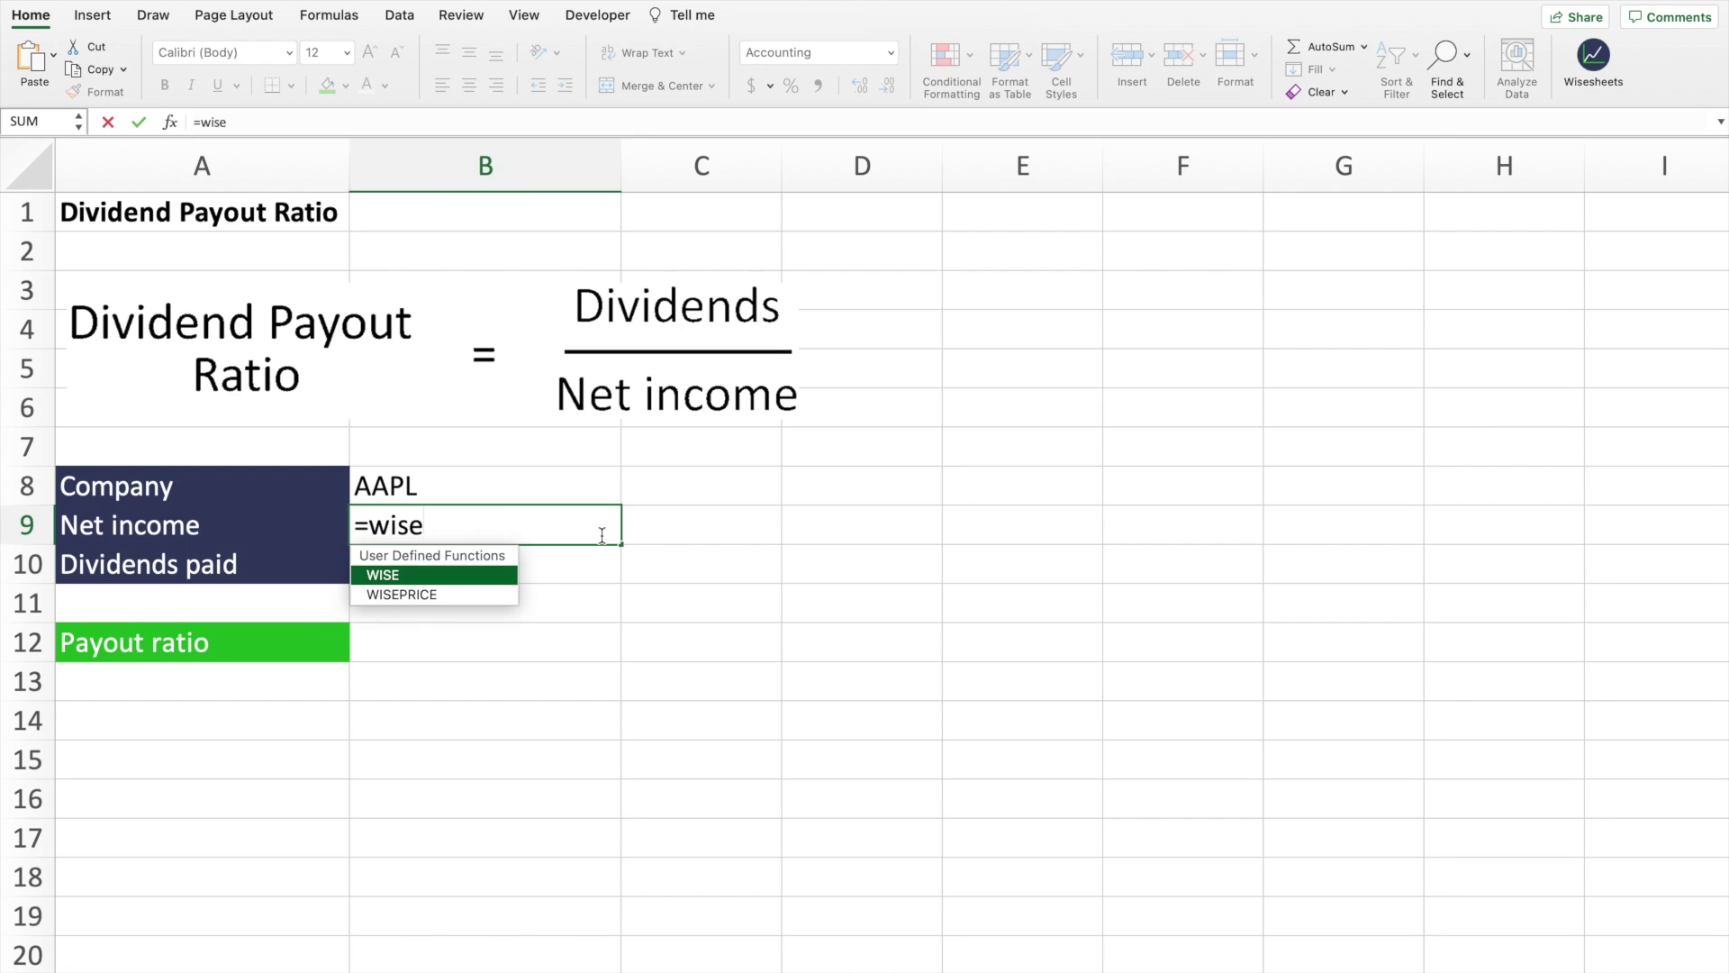
{"action": "key", "text": "Tab"}
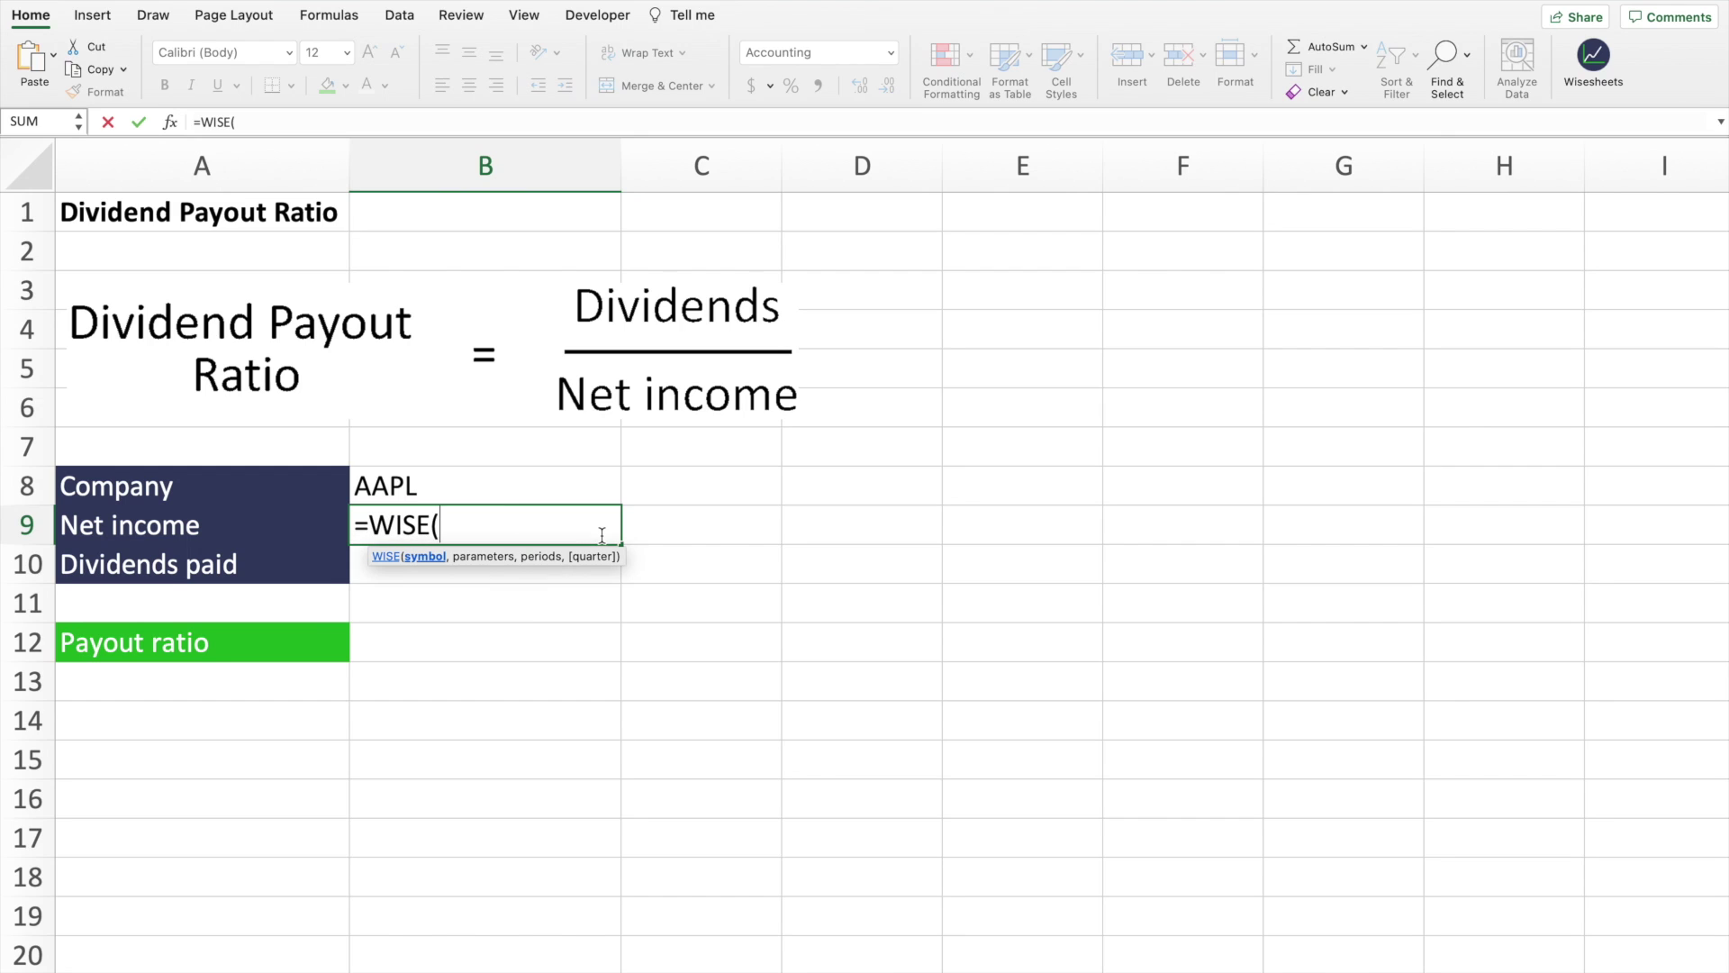
{"action": "left_click", "coordinate": [464, 490]}
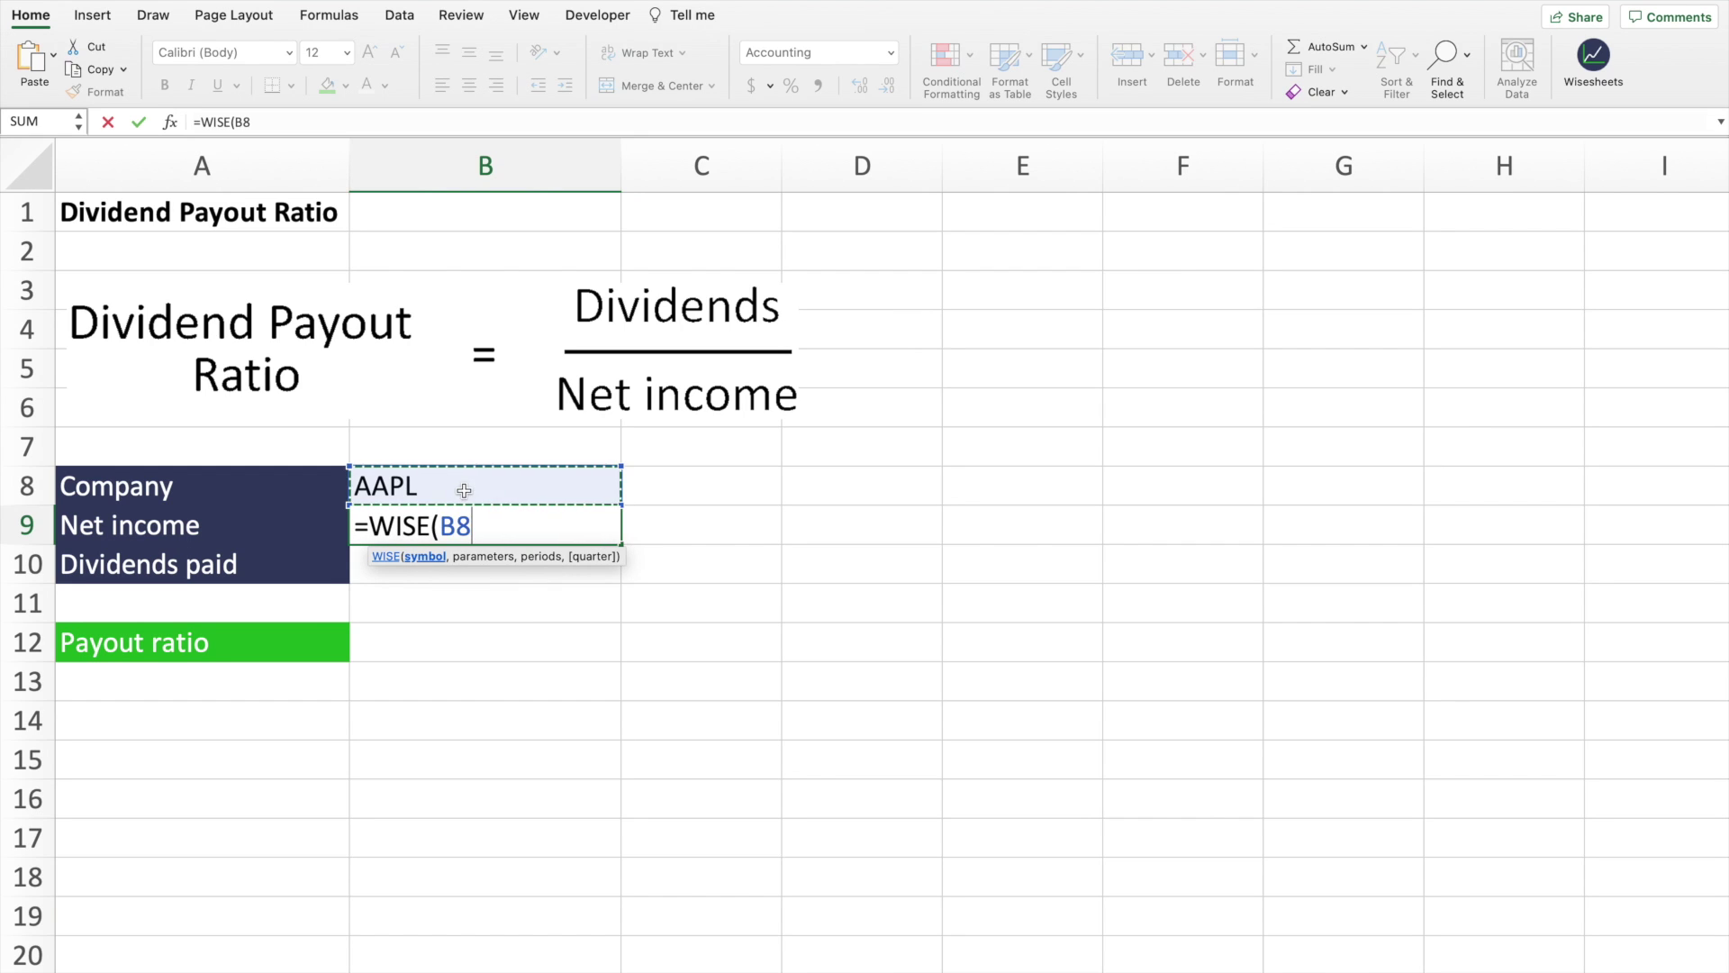
{"action": "type", "text": ","}
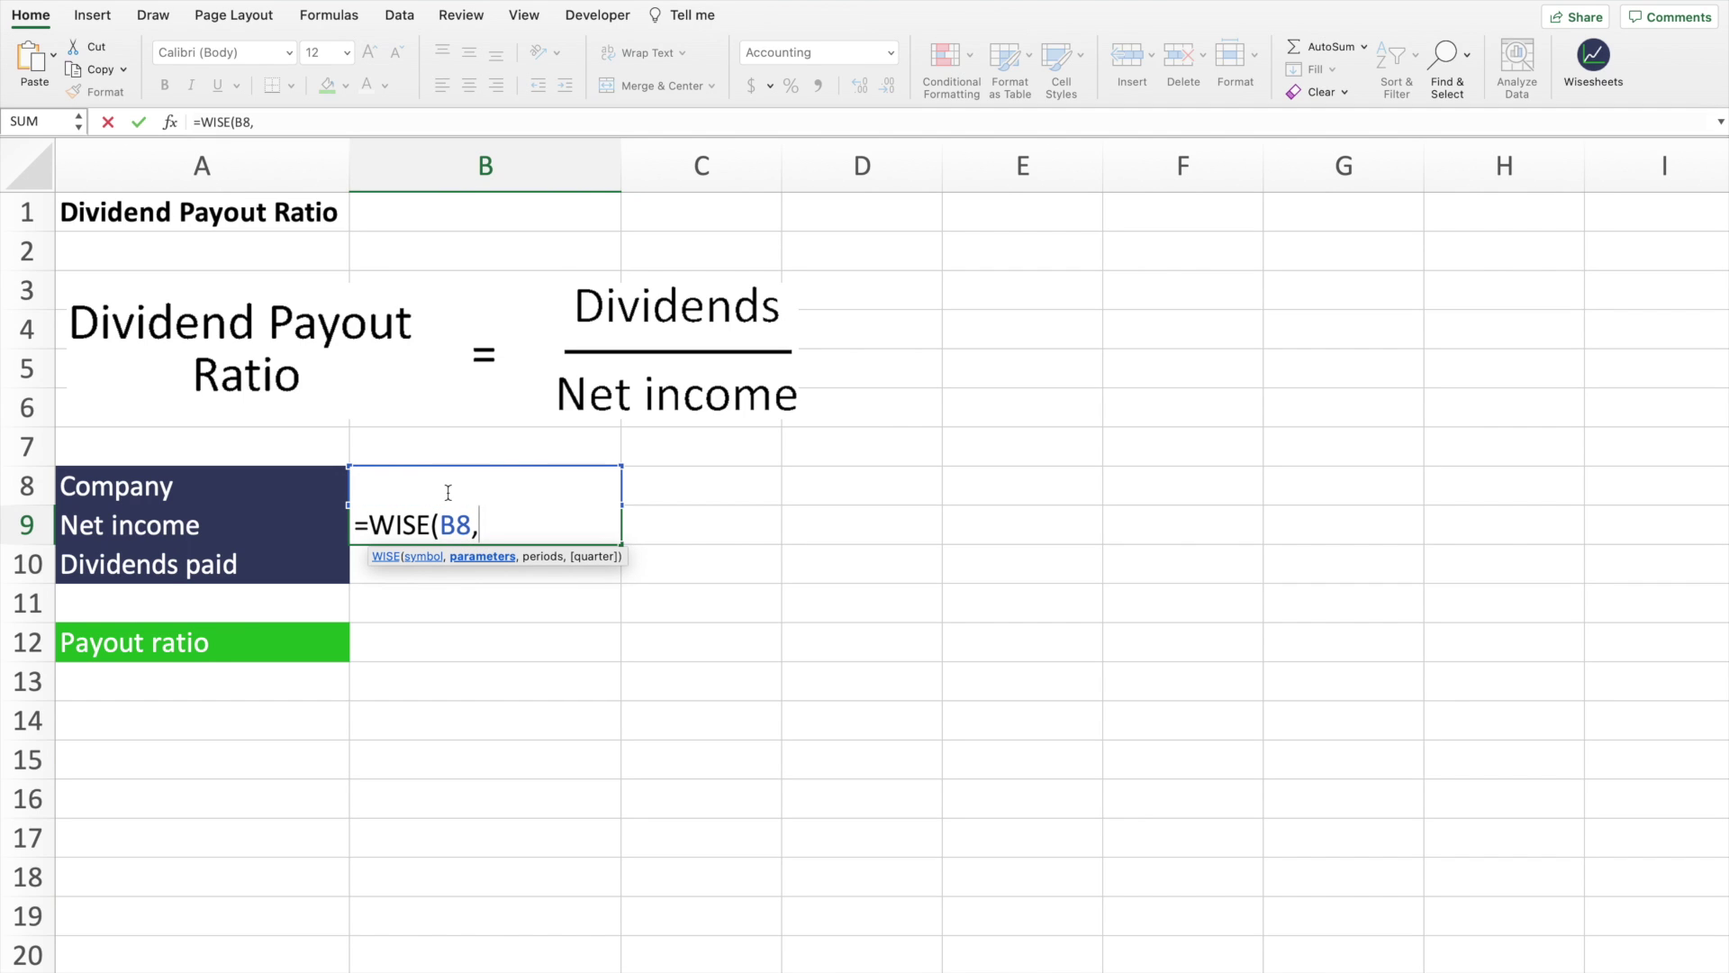
{"action": "left_click_drag", "start_coordinate": [138, 522], "coordinate": [138, 552]}
{"action": "type", "text": ", 2"}
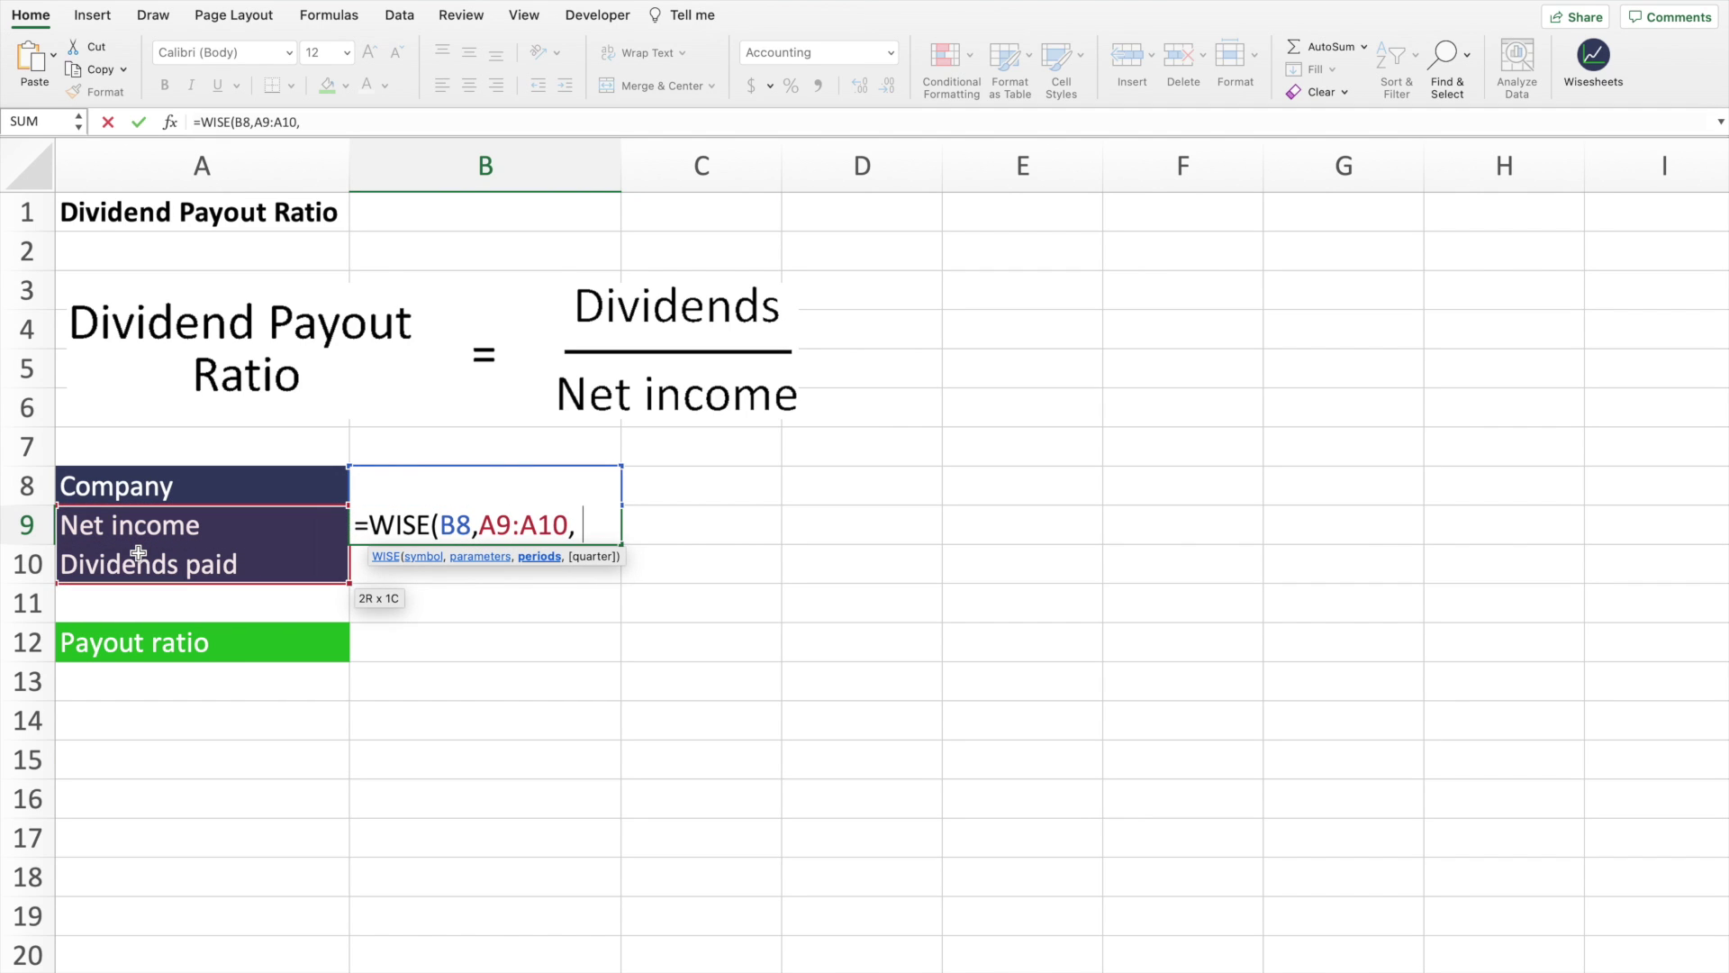
{"action": "type", "text": "02"}
{"action": "key", "text": "BackSpace"}
{"action": "key", "text": "BackSpace"}
{"action": "type", "text": "2021"}
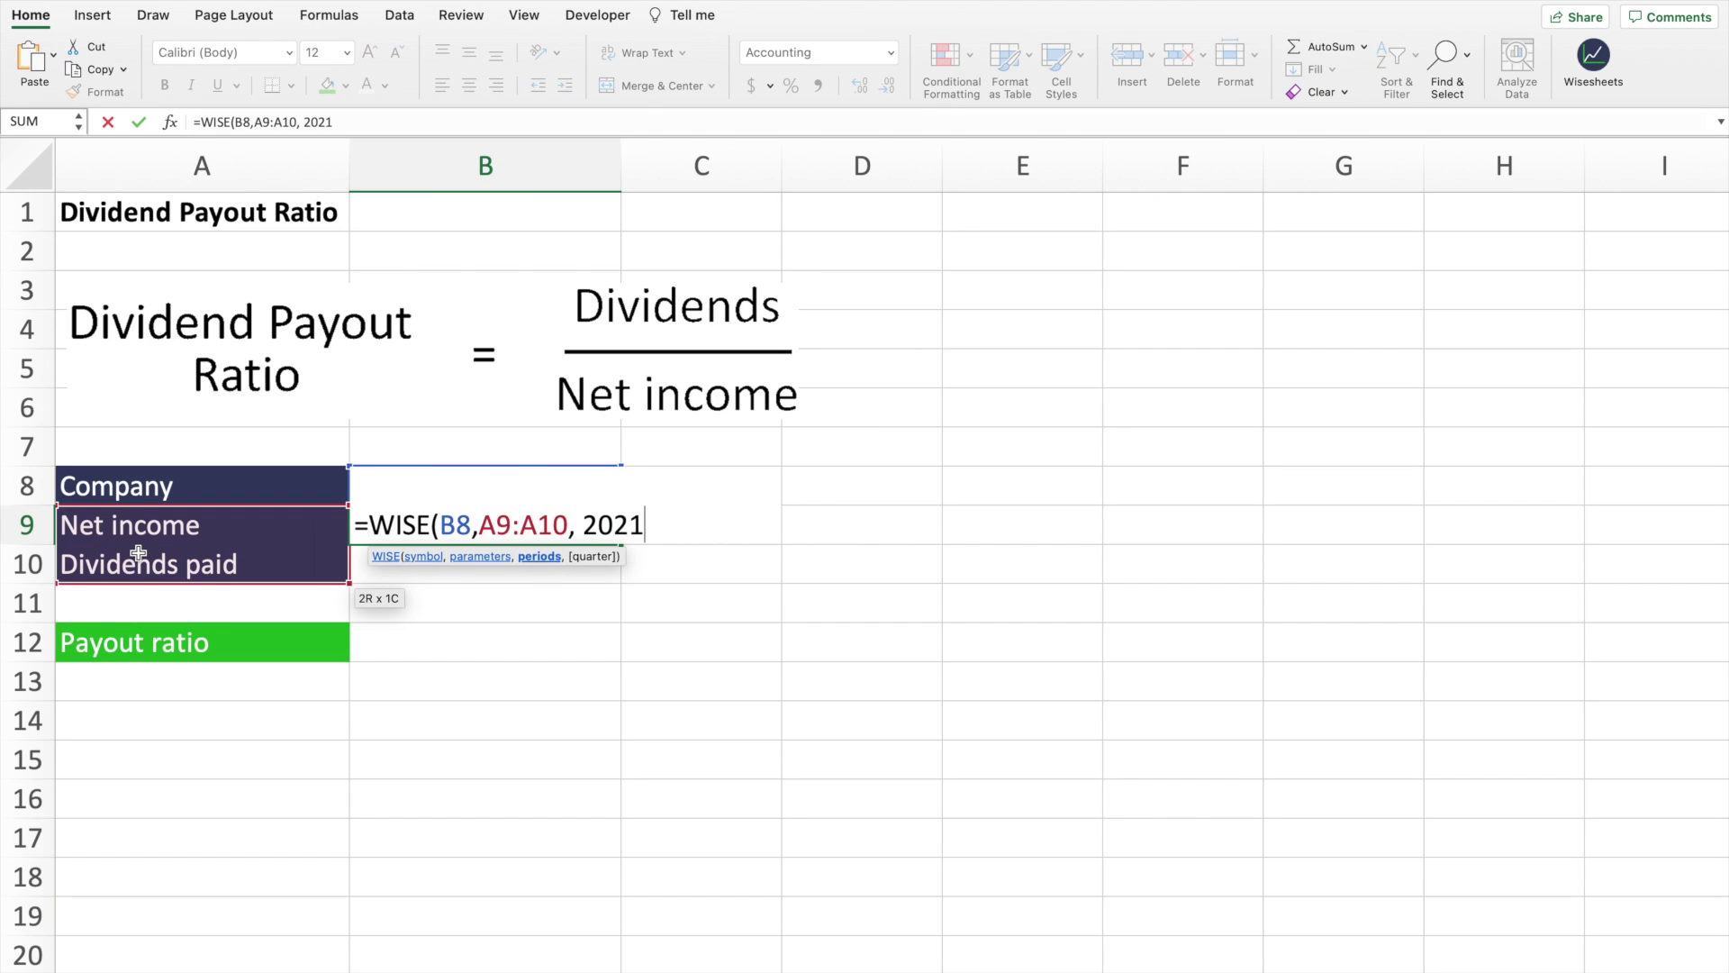
{"action": "type", "text": ")"}
{"action": "key", "text": "Return"}
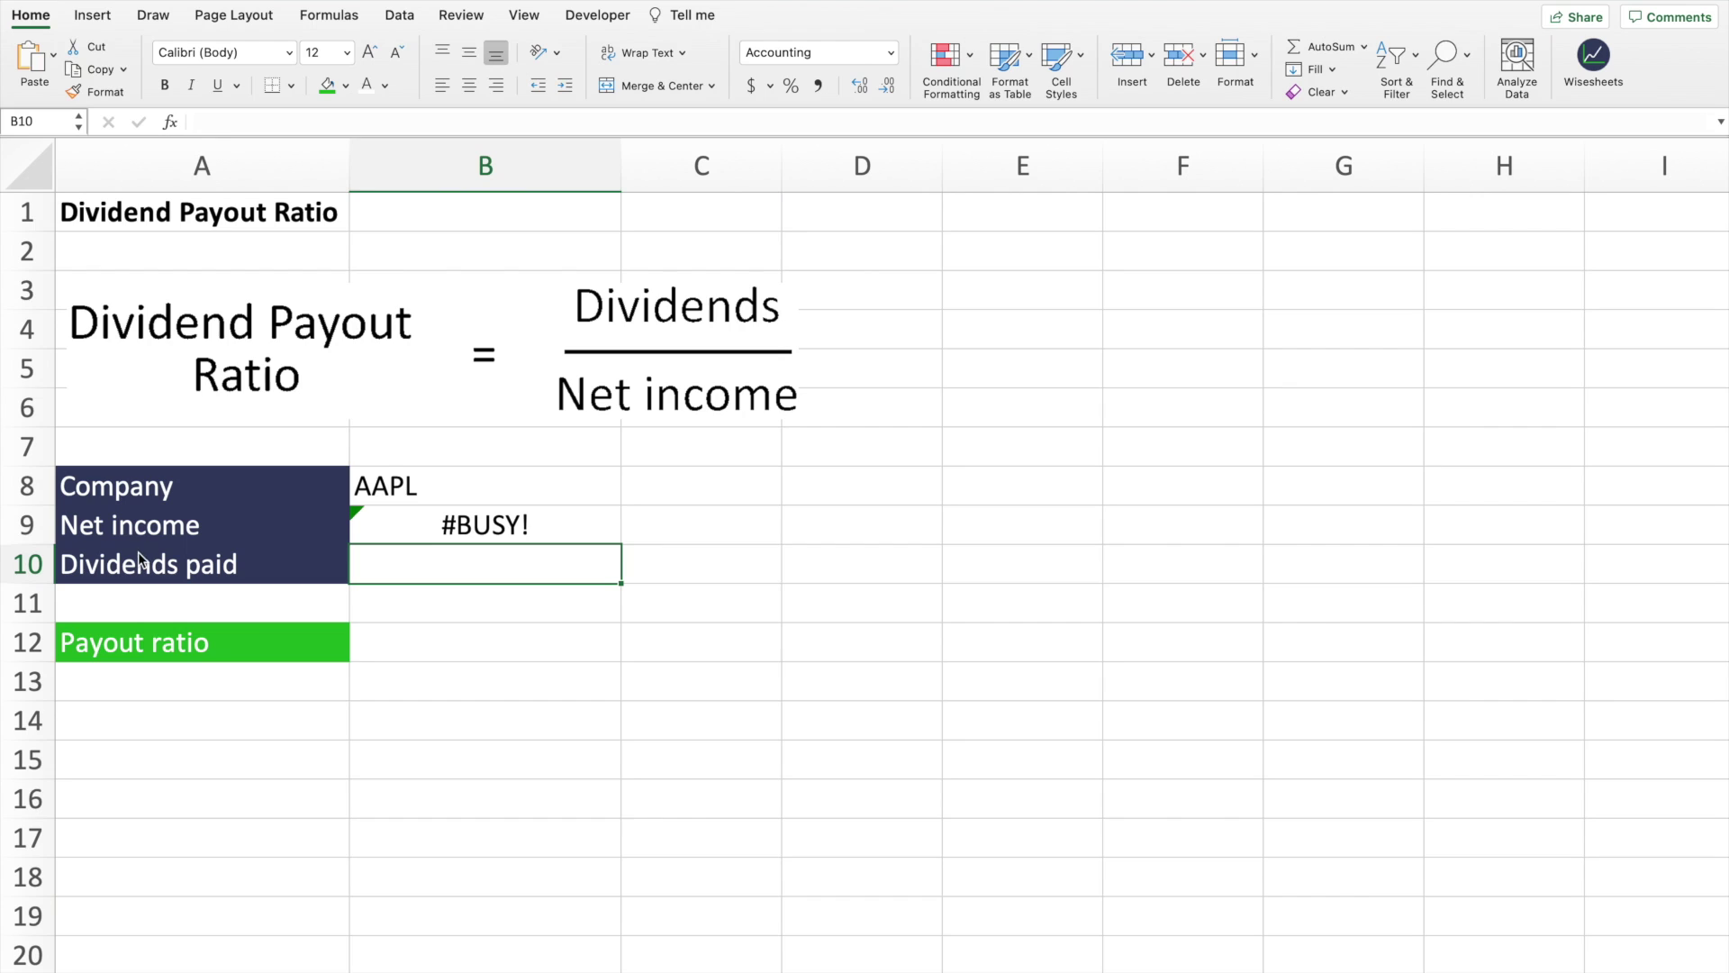
{"action": "left_click", "coordinate": [610, 522]}
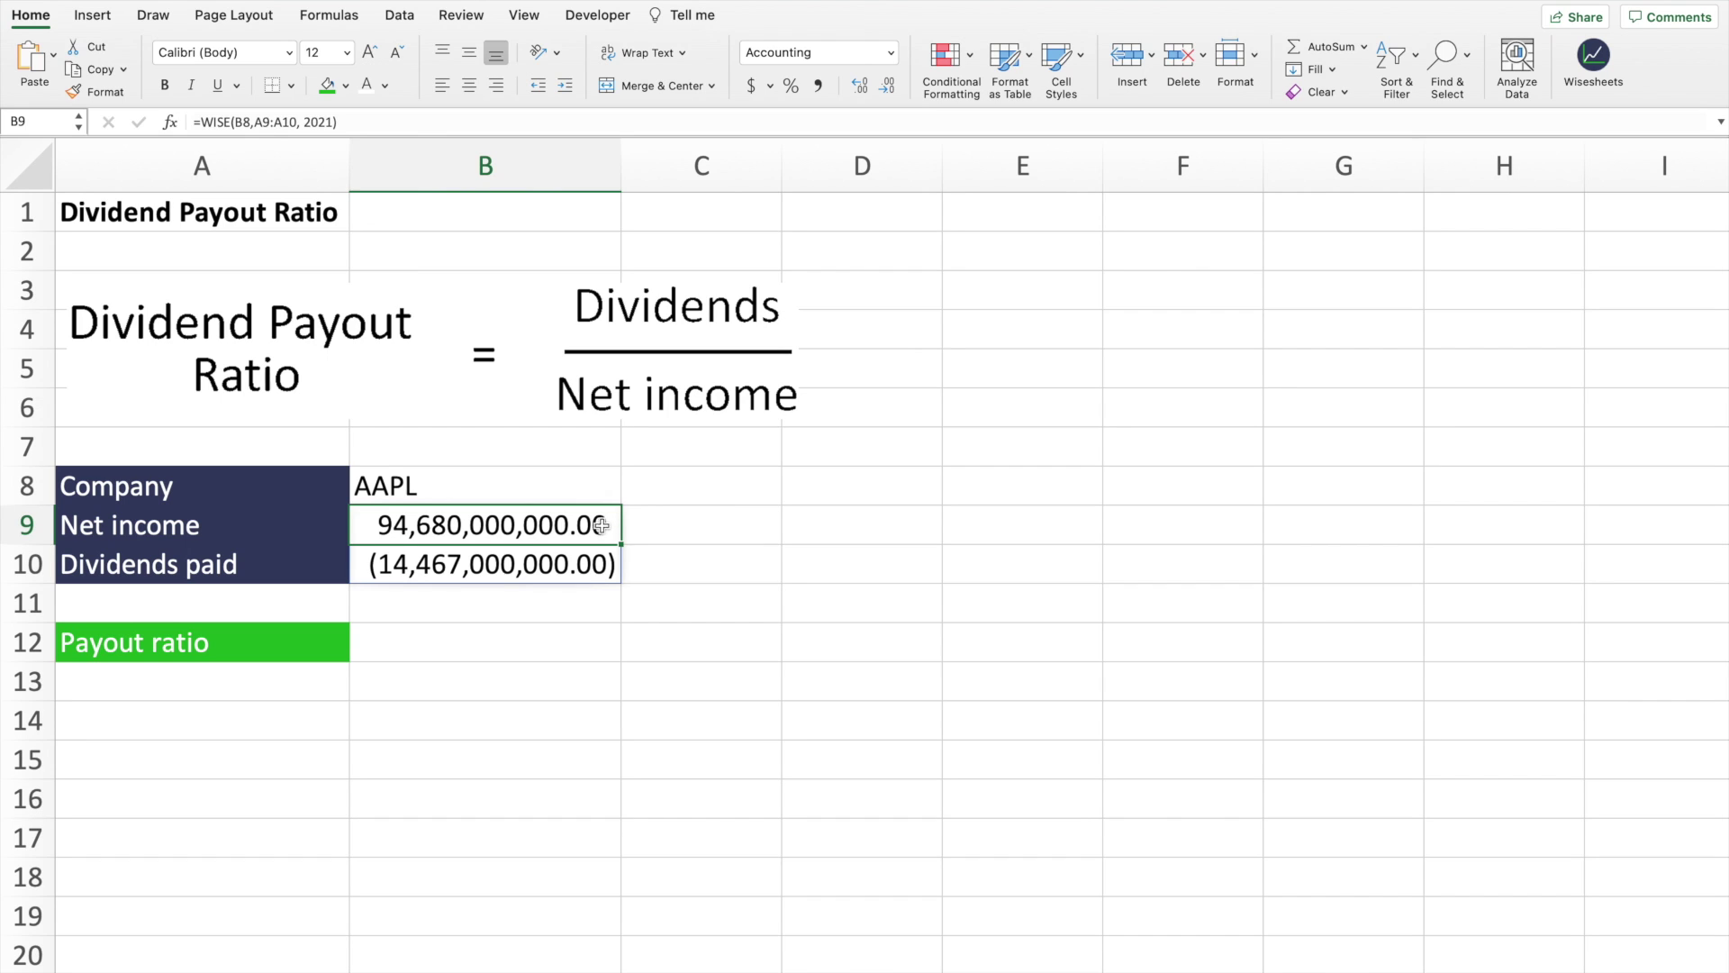
{"action": "left_click", "coordinate": [468, 641]}
In B12 enter the payout ratio formula =-B10/B9, giving 15.28%.
{"action": "type", "text": "="}
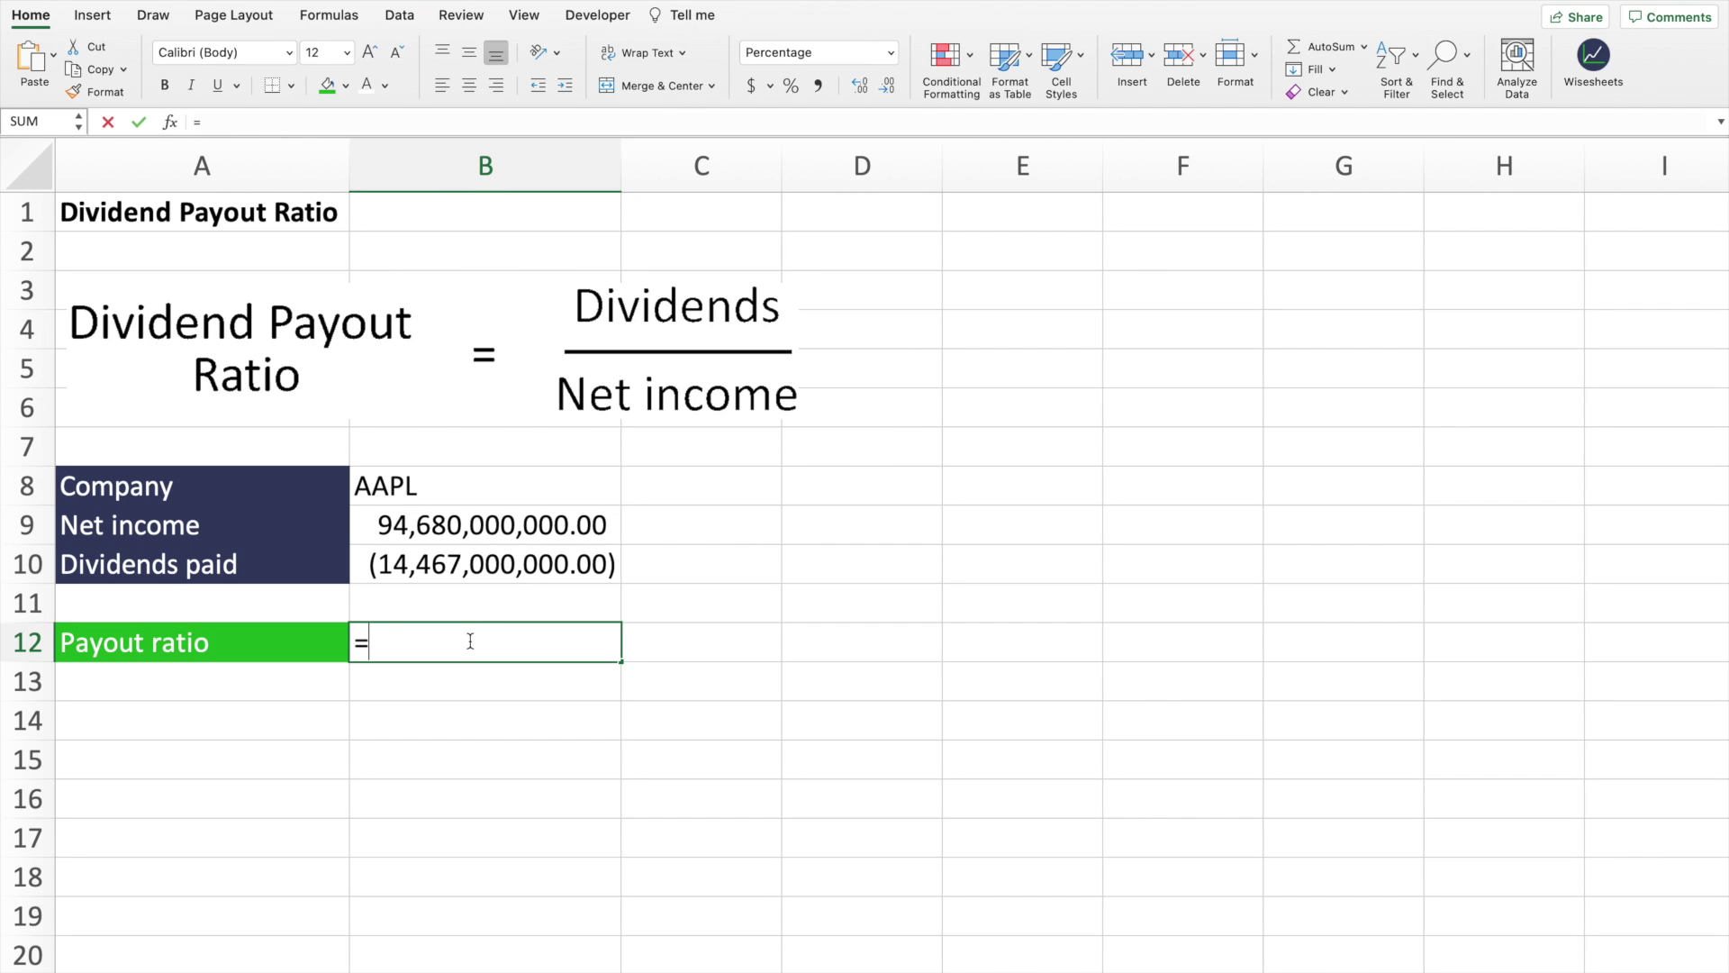
{"action": "left_click", "coordinate": [478, 557]}
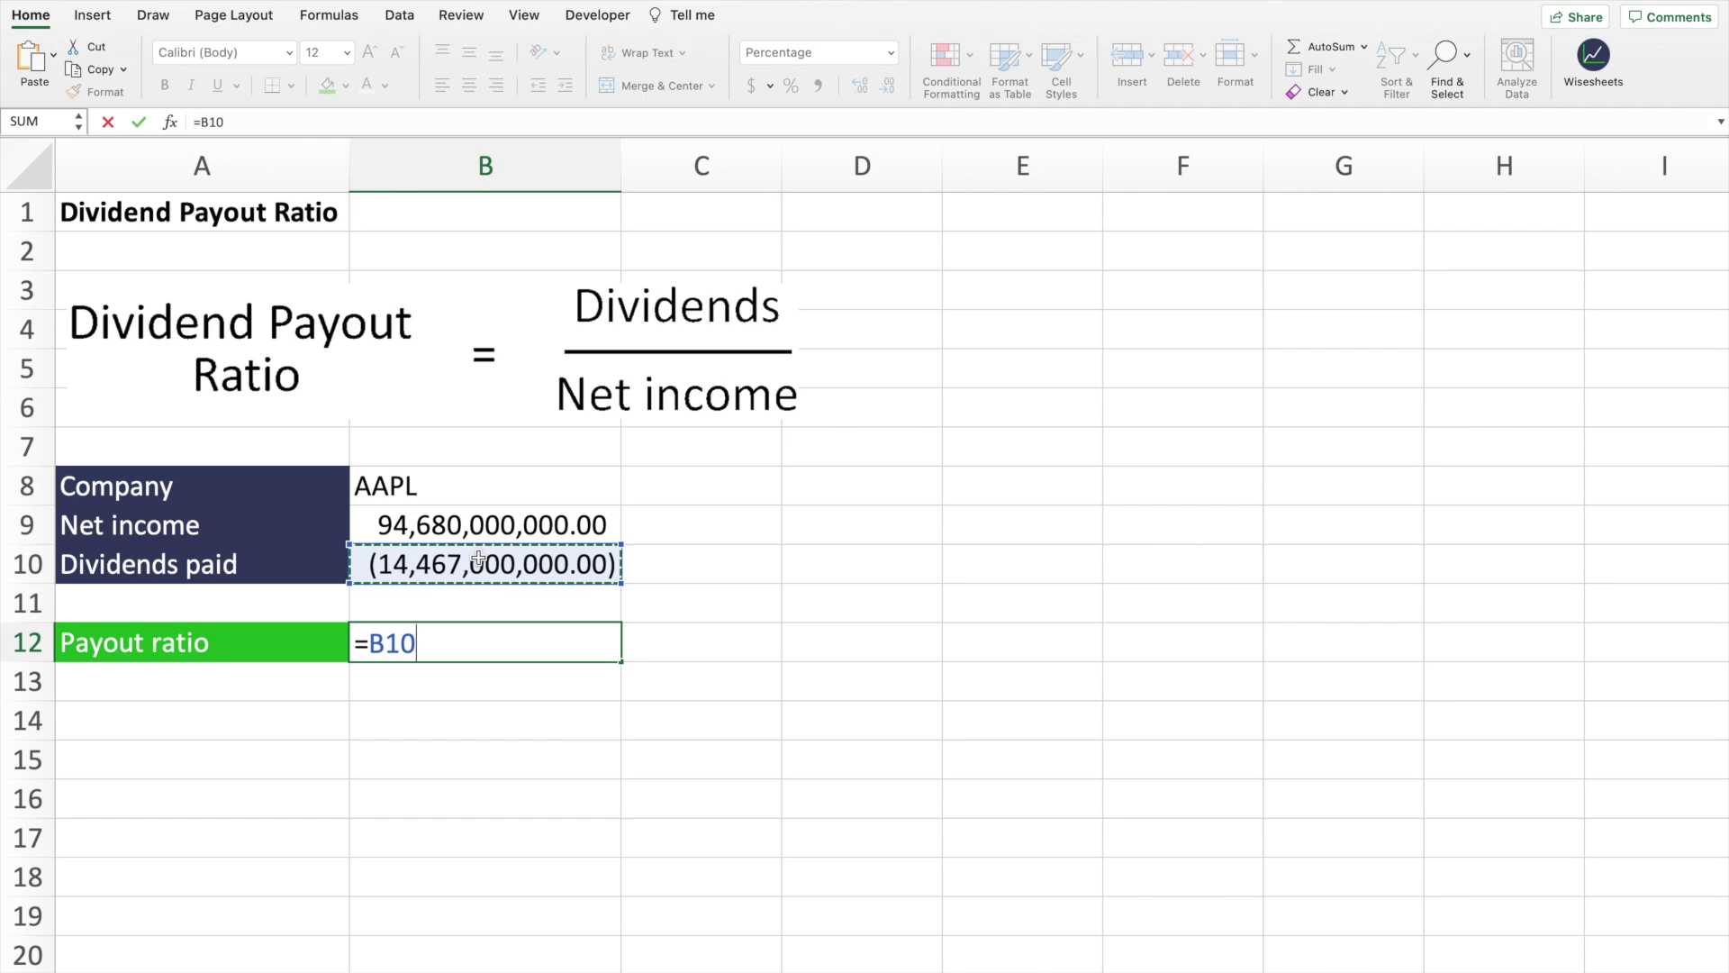
{"action": "left_click", "coordinate": [201, 117]}
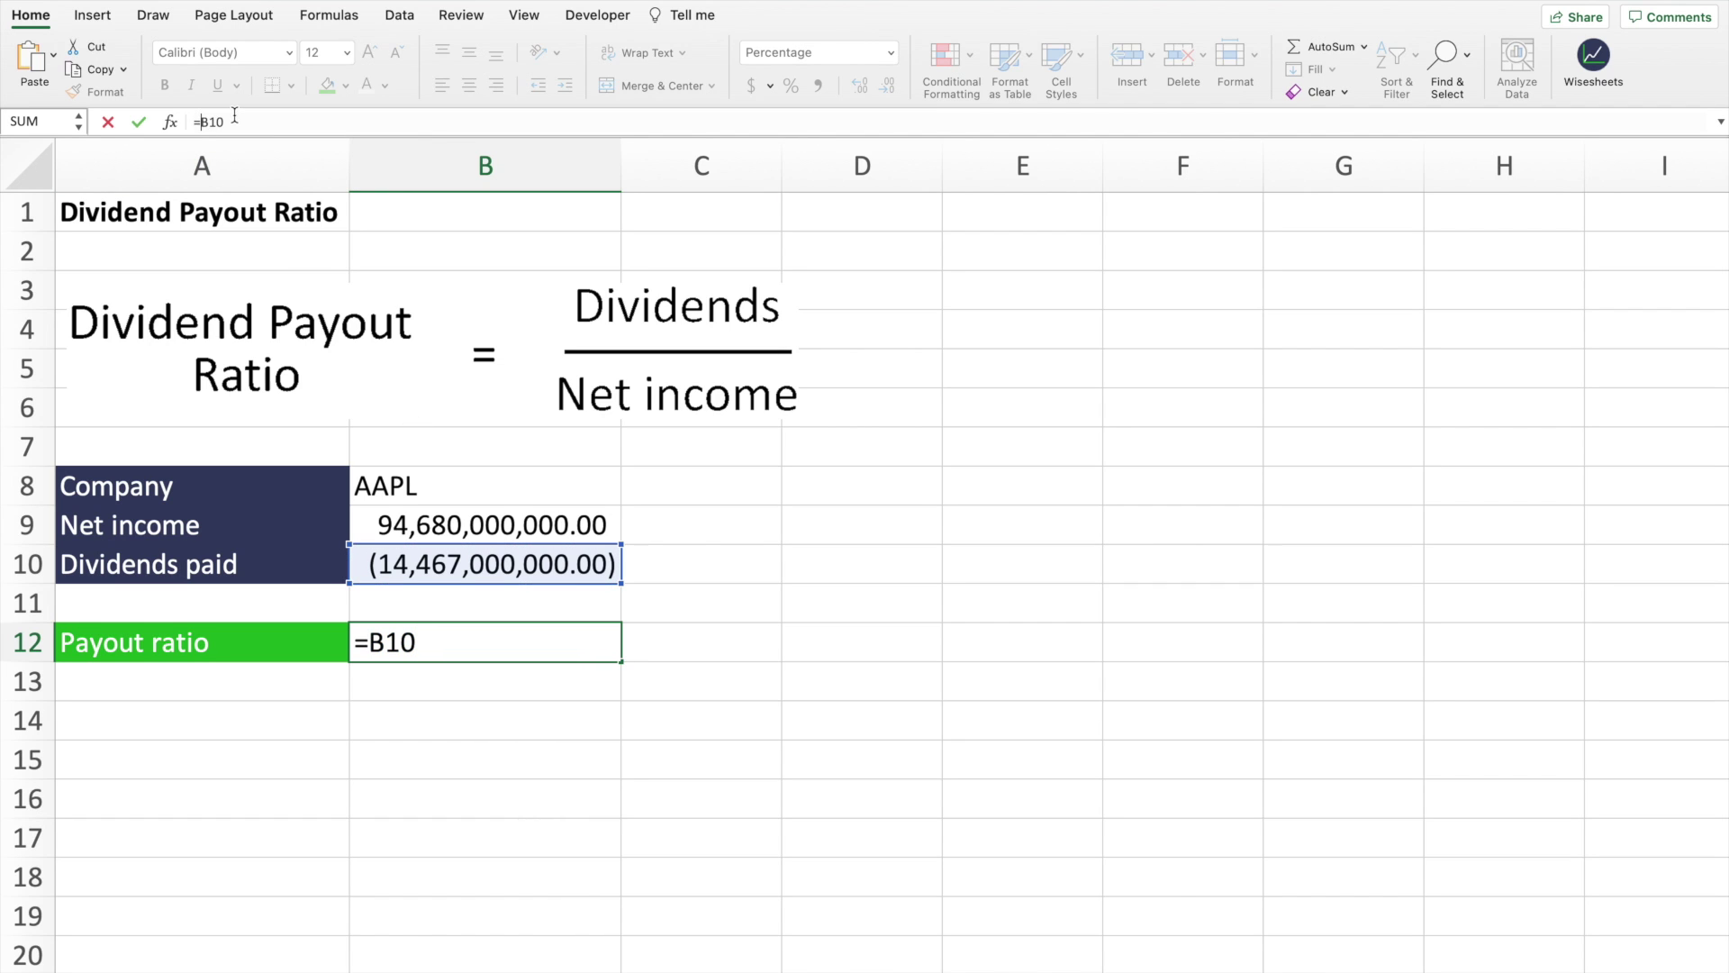
{"action": "type", "text": "-"}
{"action": "type", "text": "/"}
{"action": "left_click", "coordinate": [502, 510]}
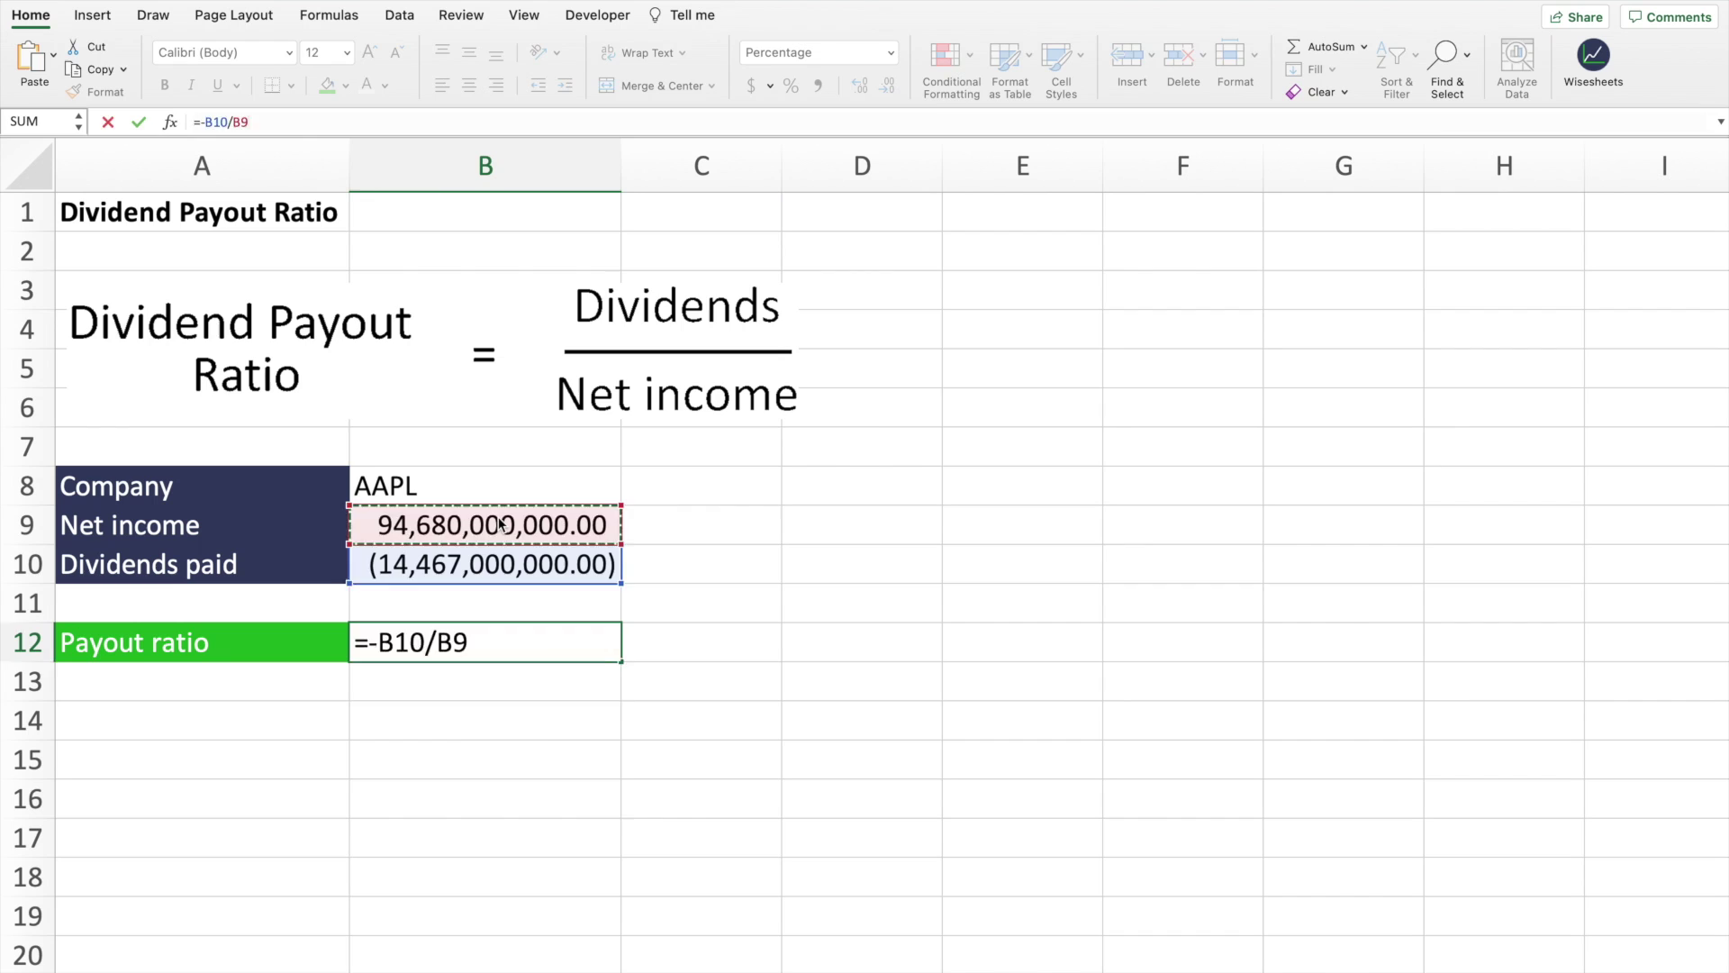
{"action": "key", "text": "Return"}
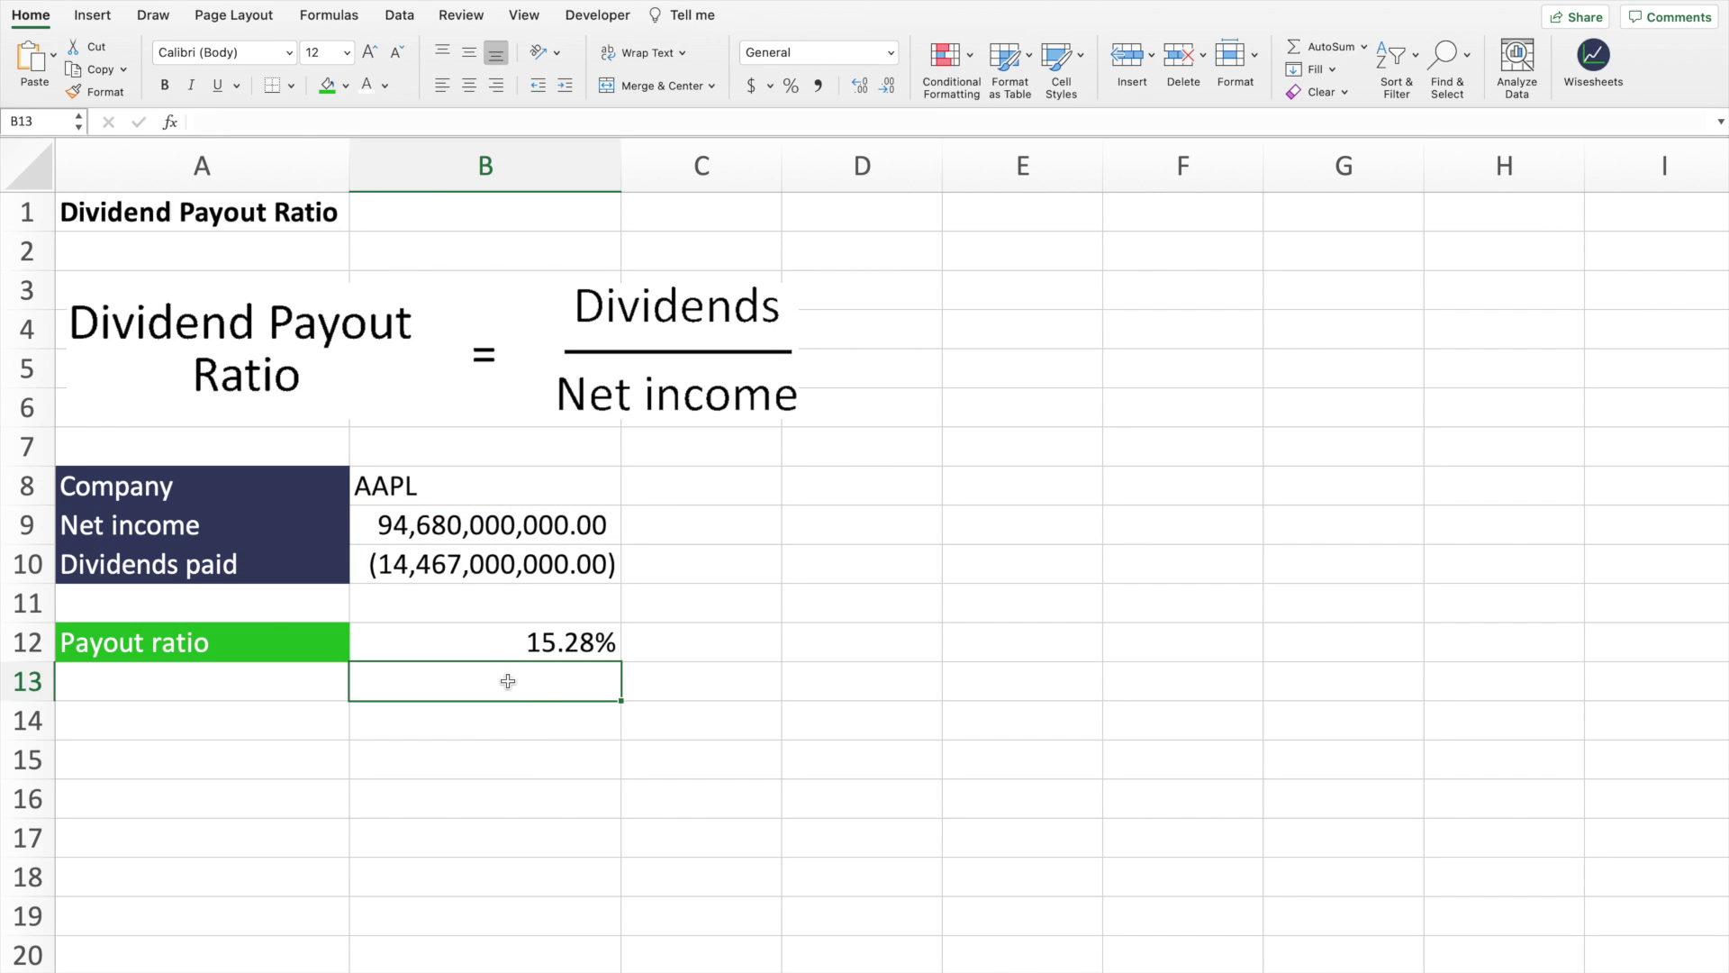
{"action": "left_click", "coordinate": [487, 644]}
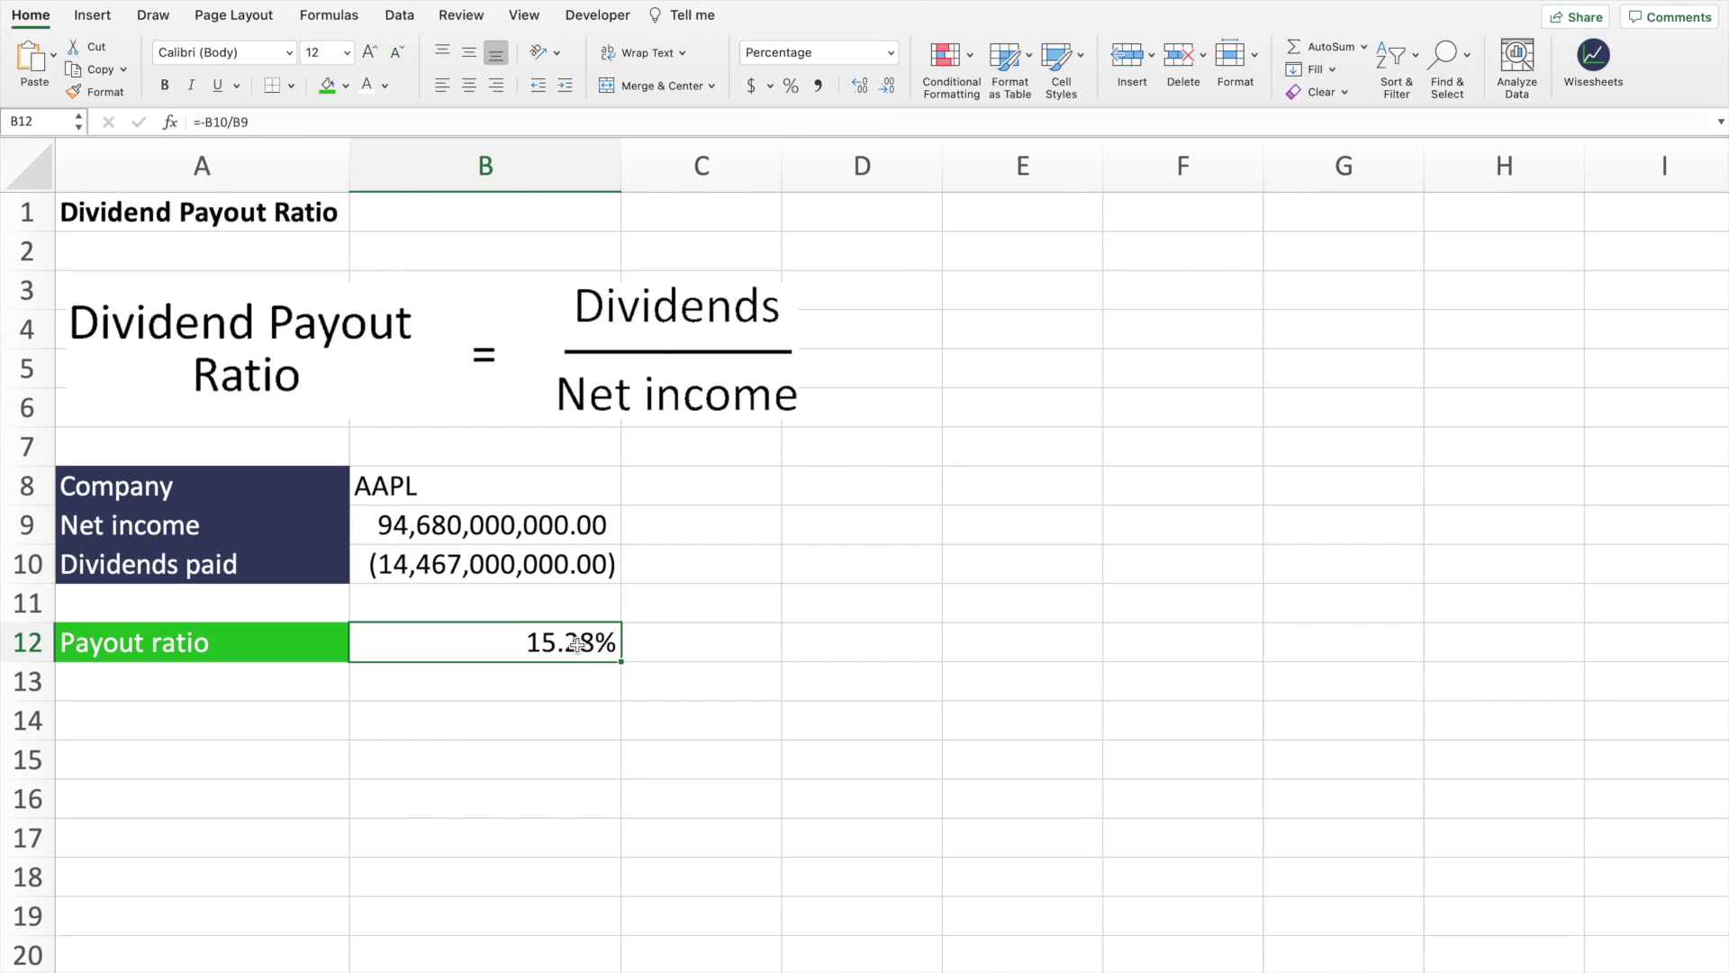
{"action": "left_click", "coordinate": [508, 484]}
{"action": "key", "text": "Delete"}
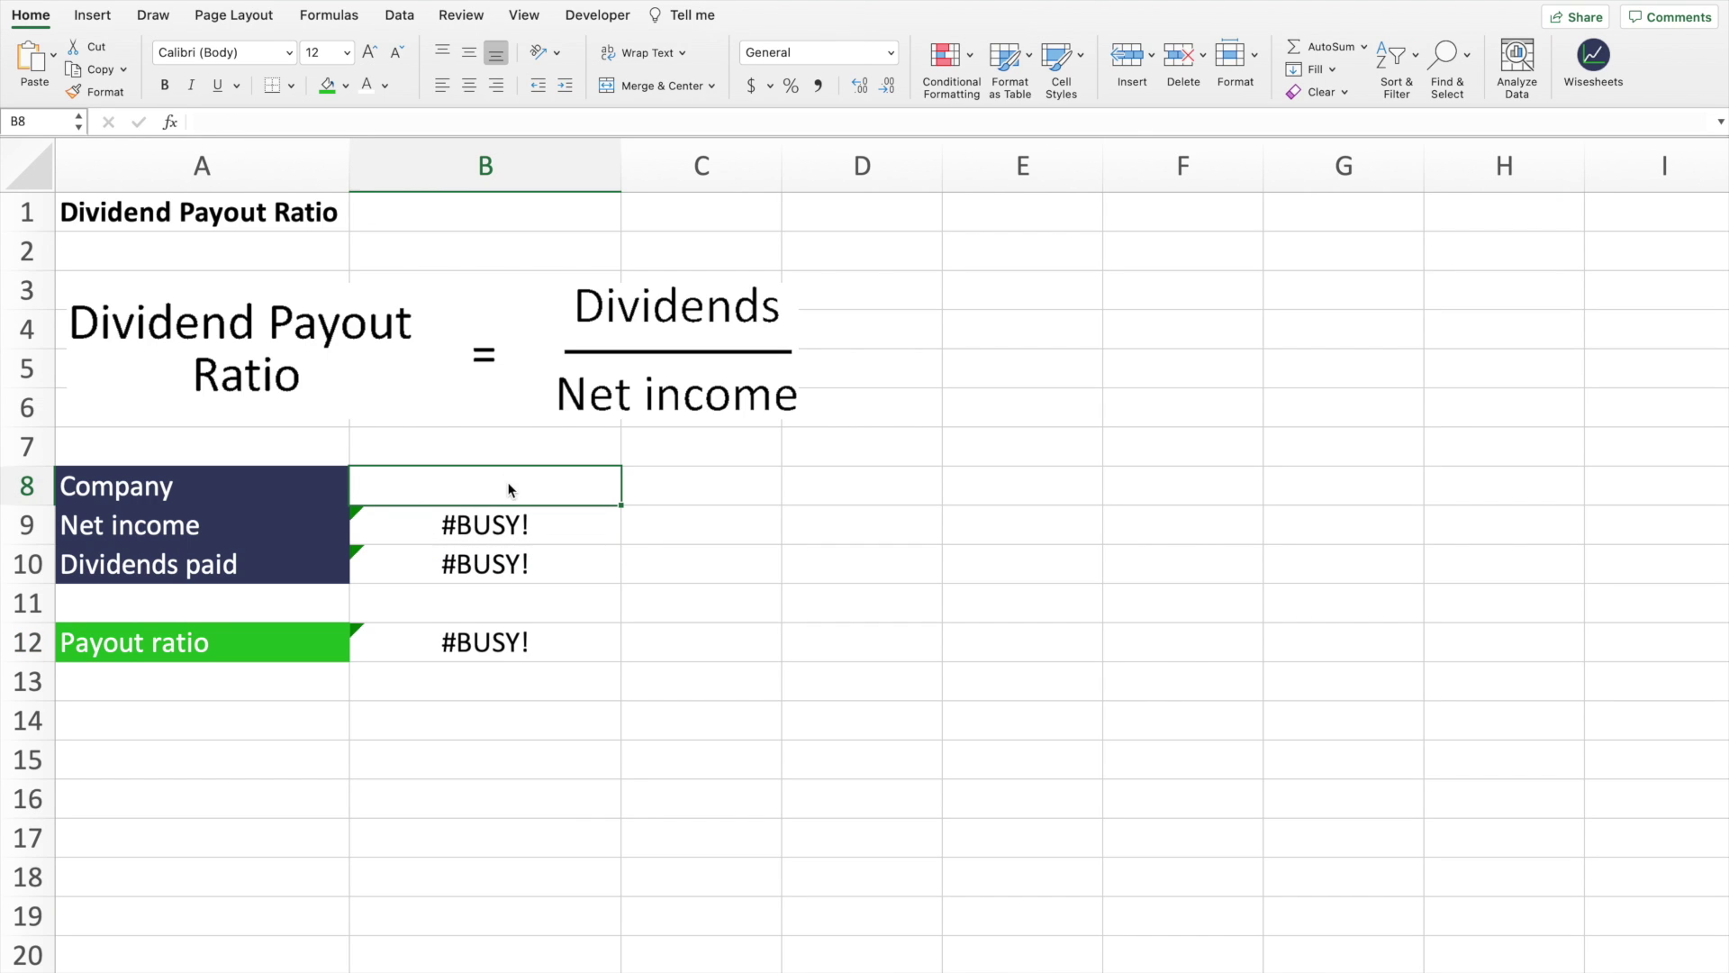
{"action": "type", "text": "MSFT"}
{"action": "key", "text": "Return"}
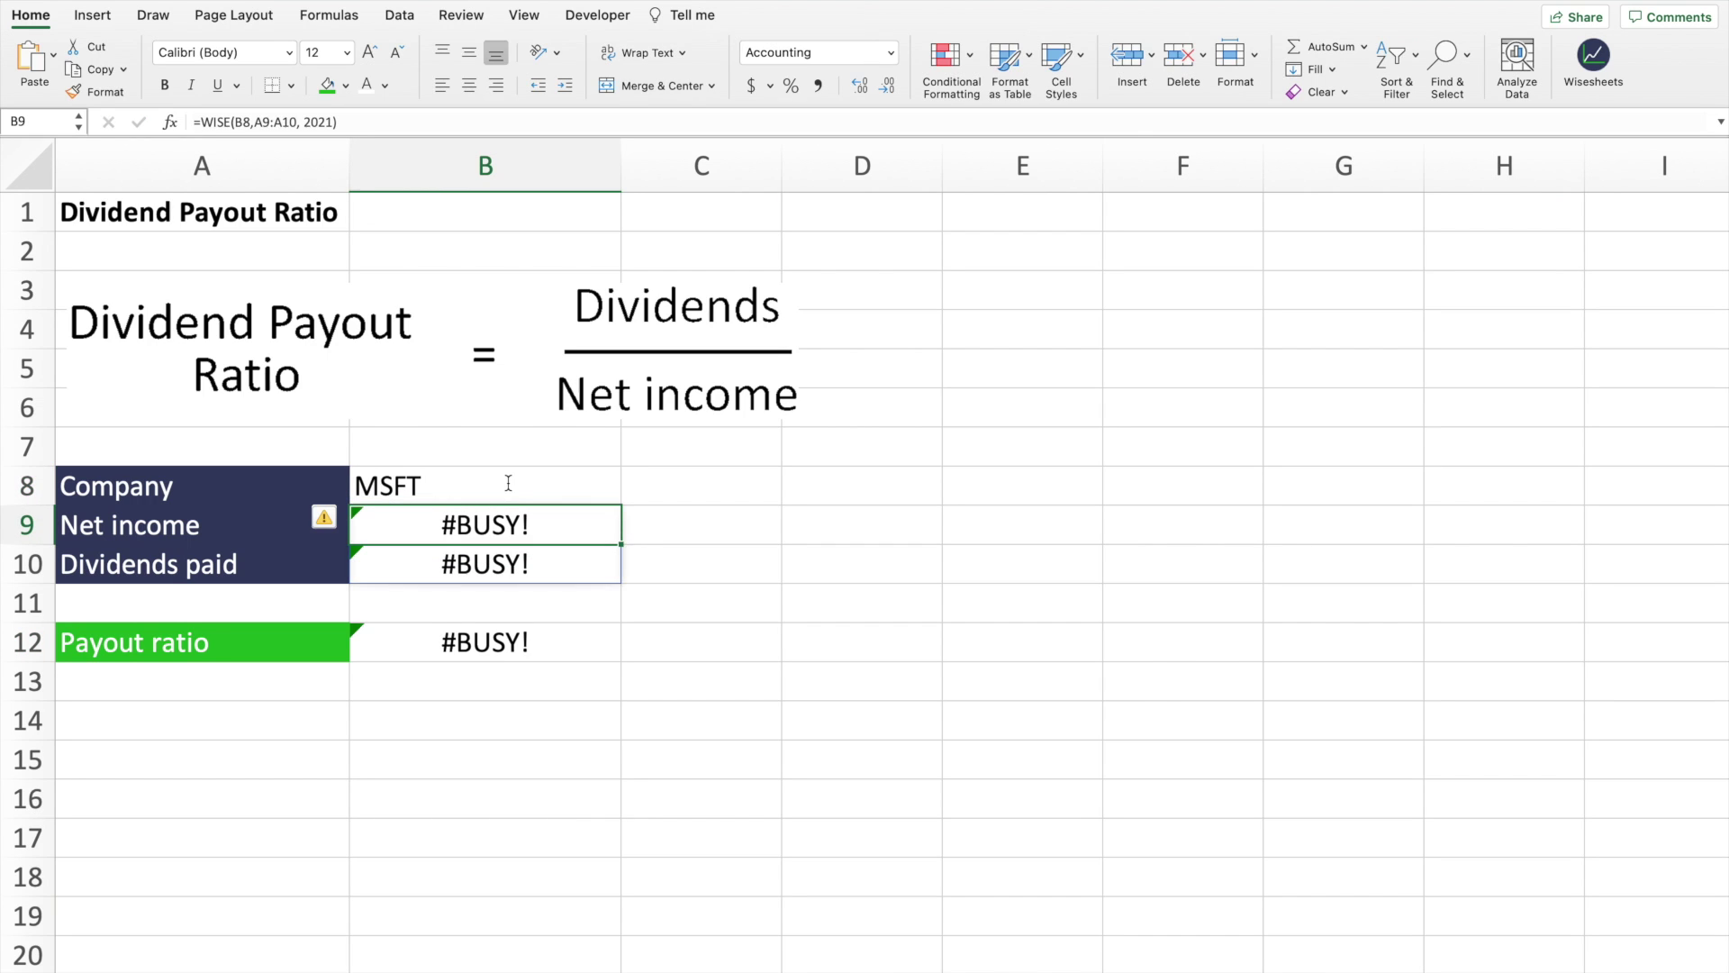
{"action": "left_click", "coordinate": [579, 480]}
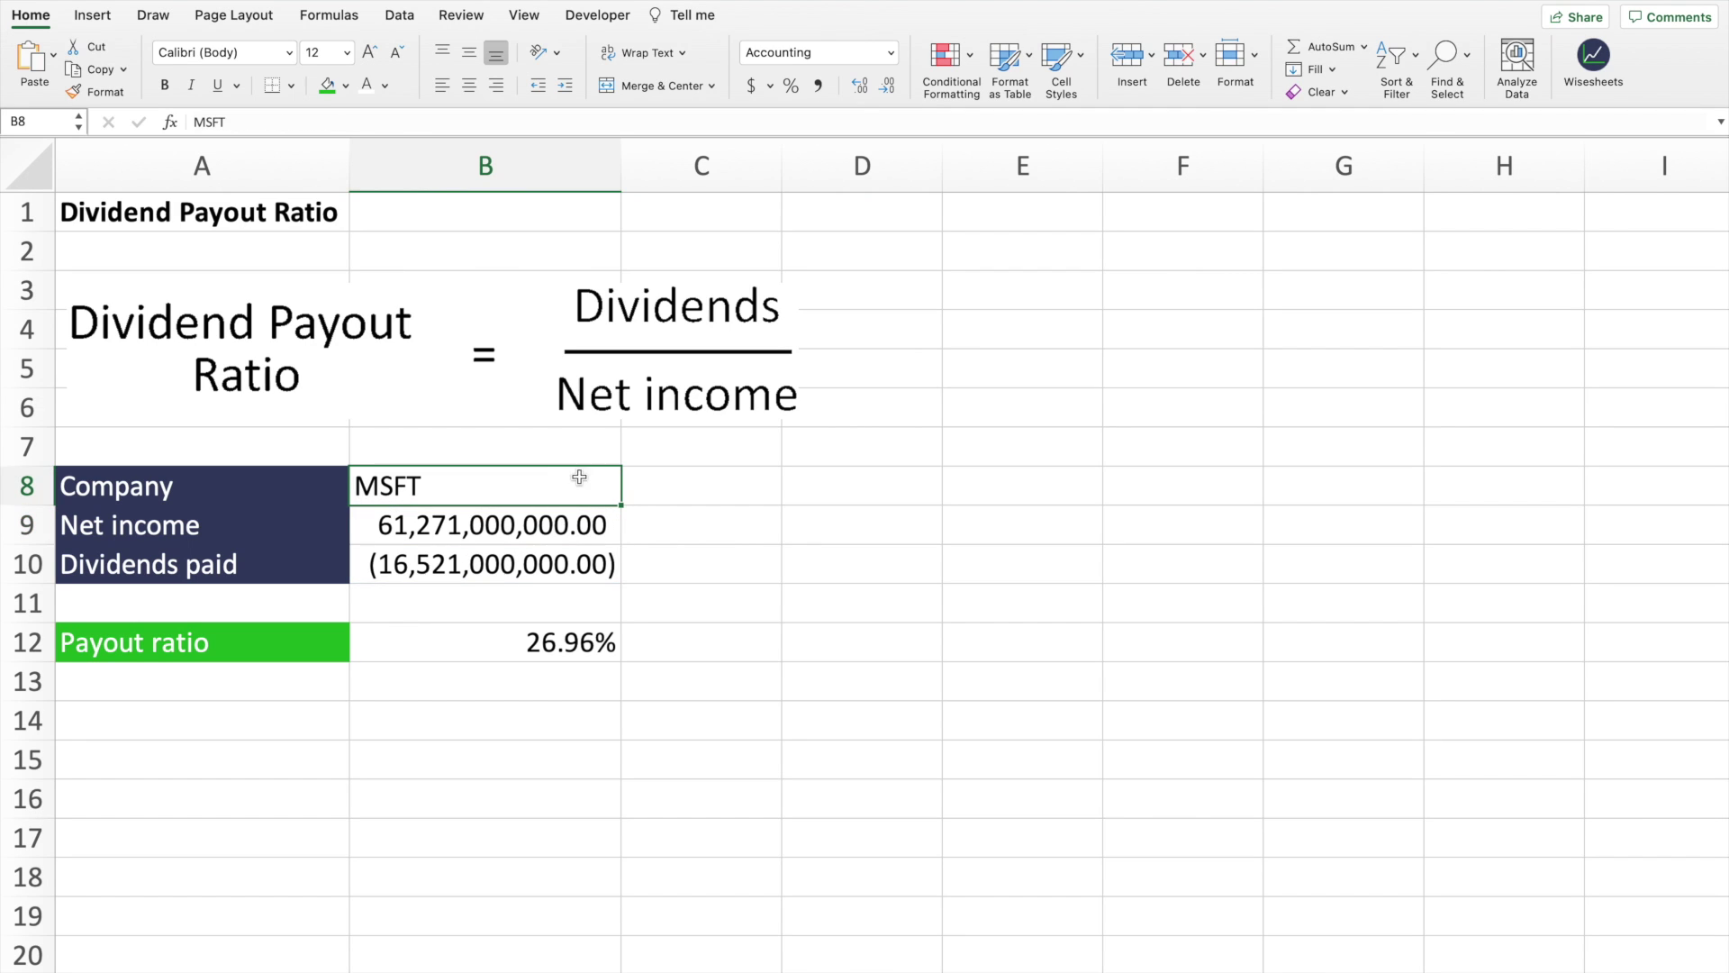
{"action": "left_click_drag", "start_coordinate": [576, 482], "coordinate": [571, 632]}
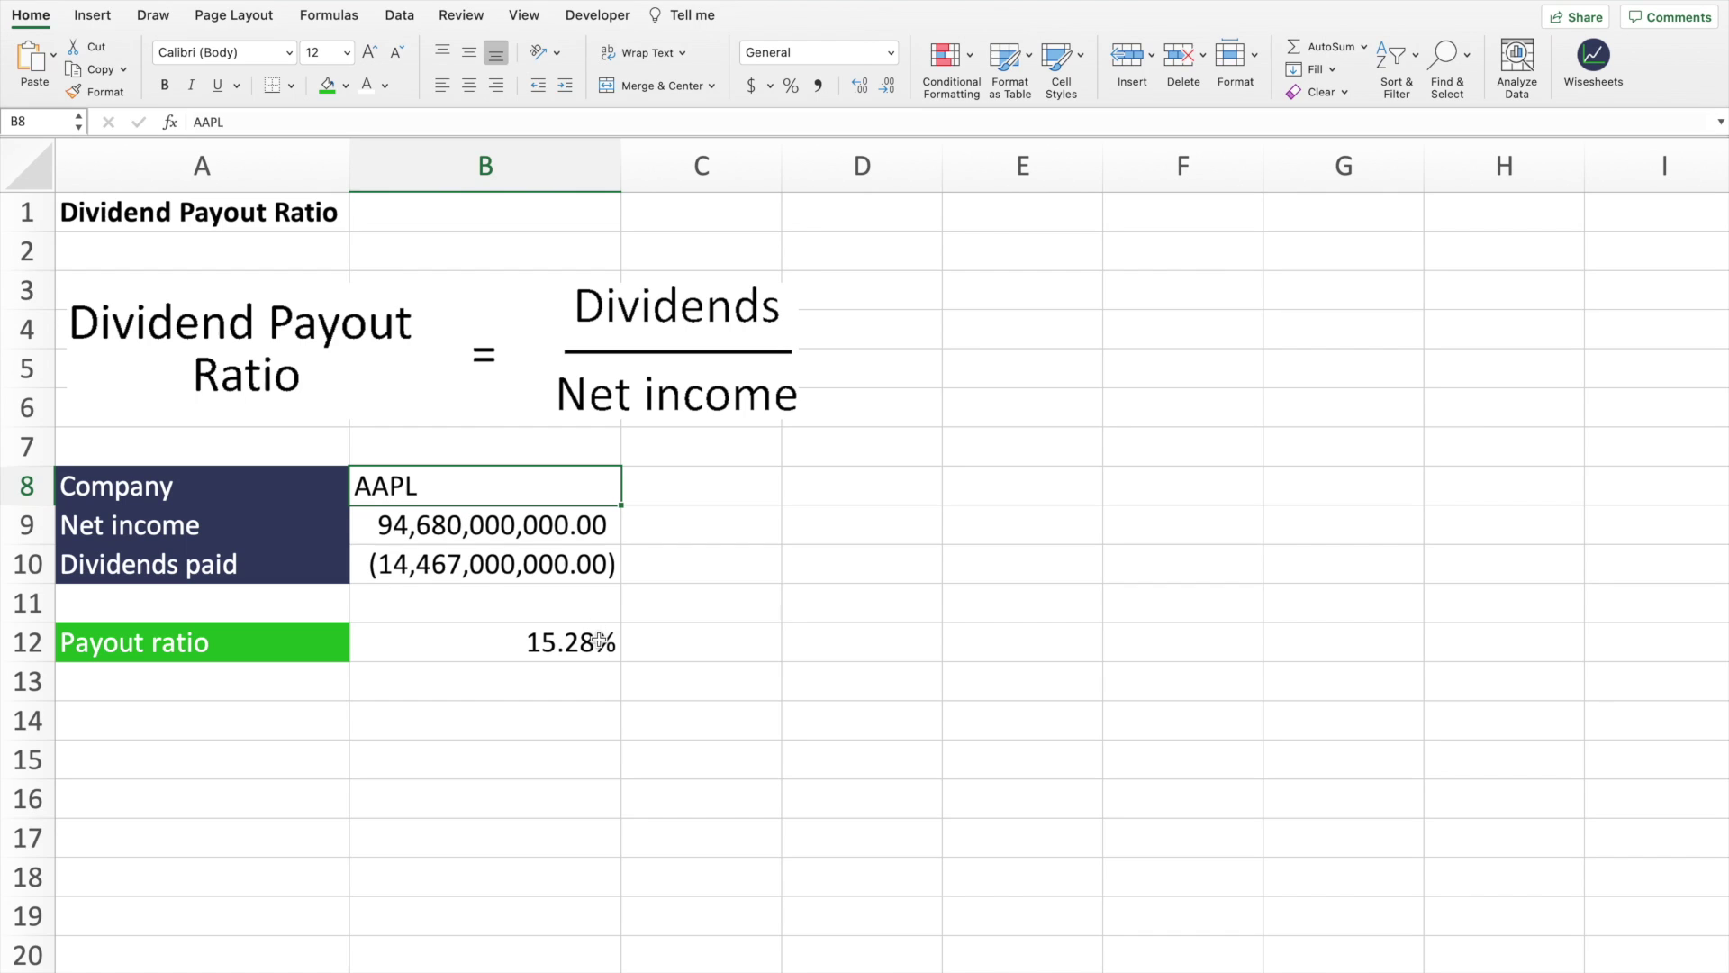
{"action": "left_click_drag", "start_coordinate": [577, 644], "coordinate": [203, 643]}
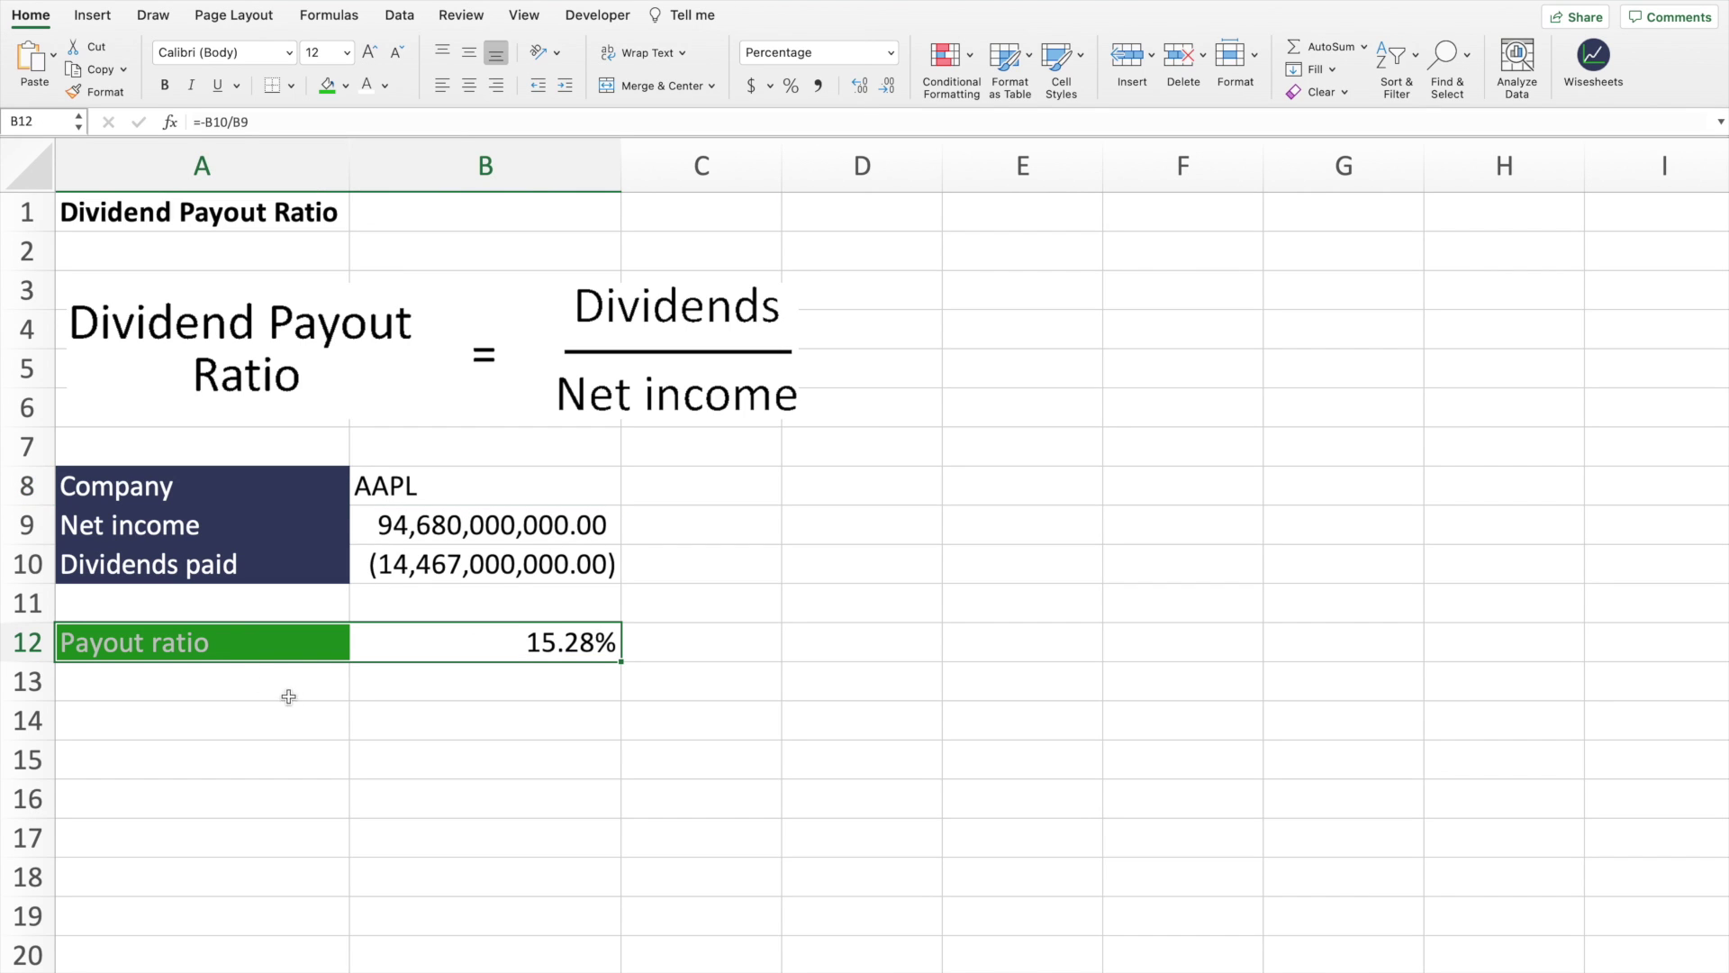
{"action": "left_click", "coordinate": [194, 529]}
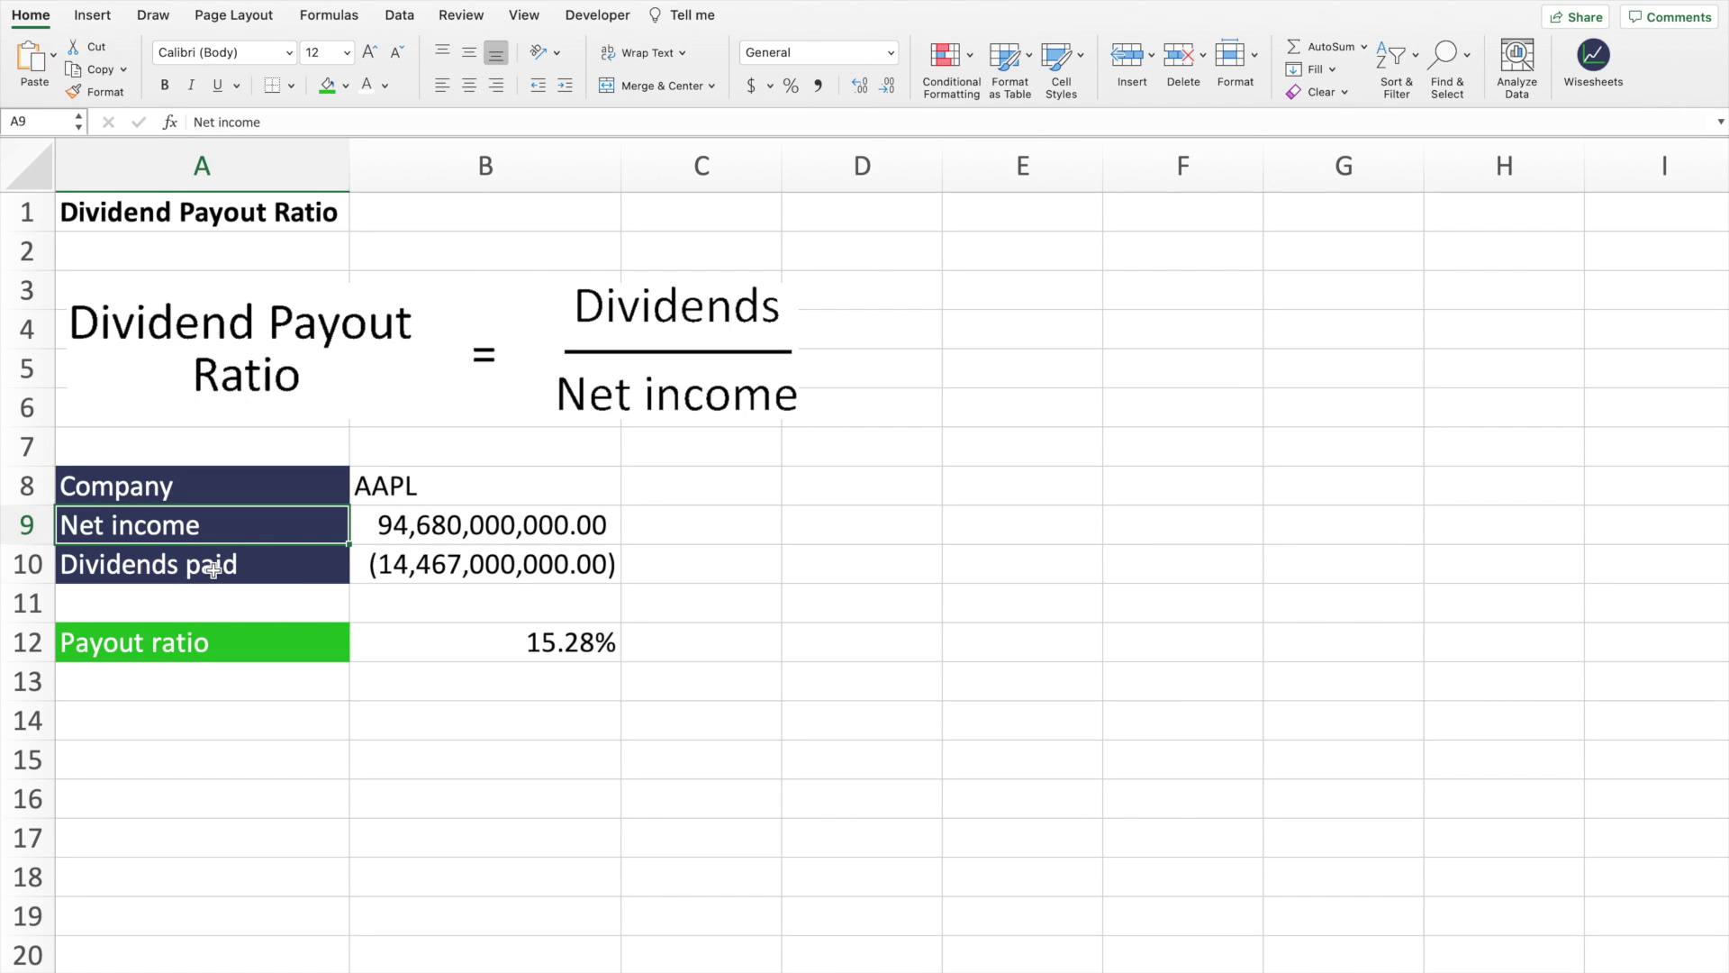
{"action": "left_click", "coordinate": [231, 564]}
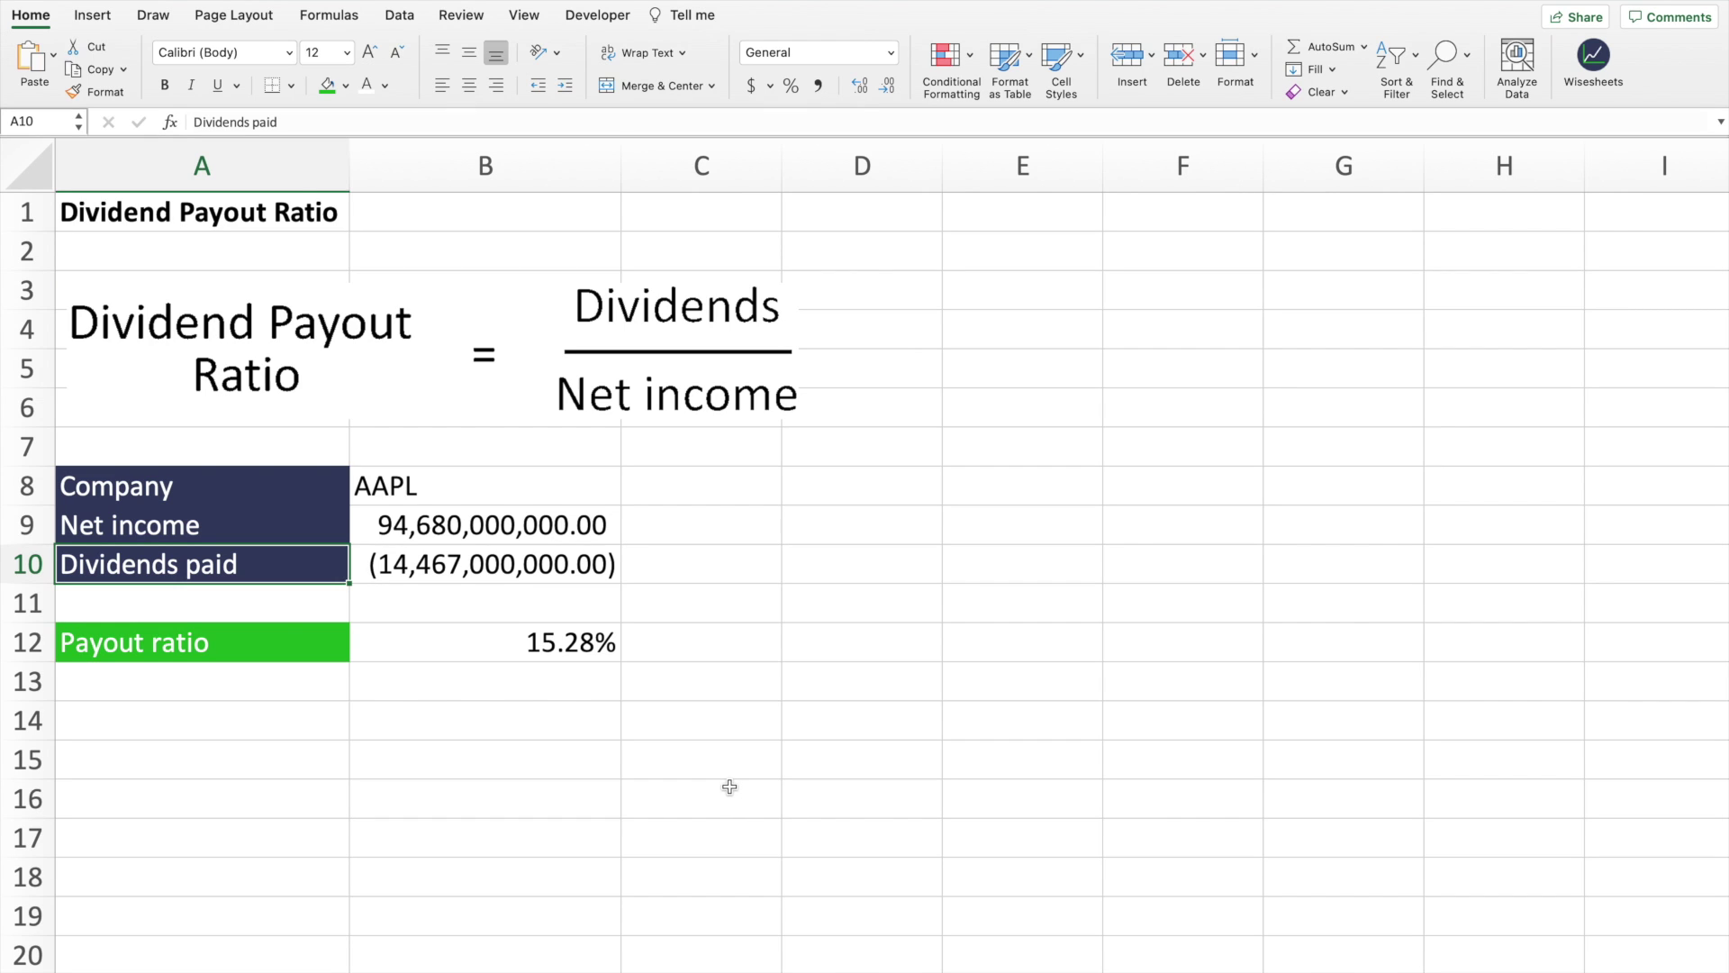
Label cell A13 'Net income left %'.
{"action": "left_click", "coordinate": [261, 683]}
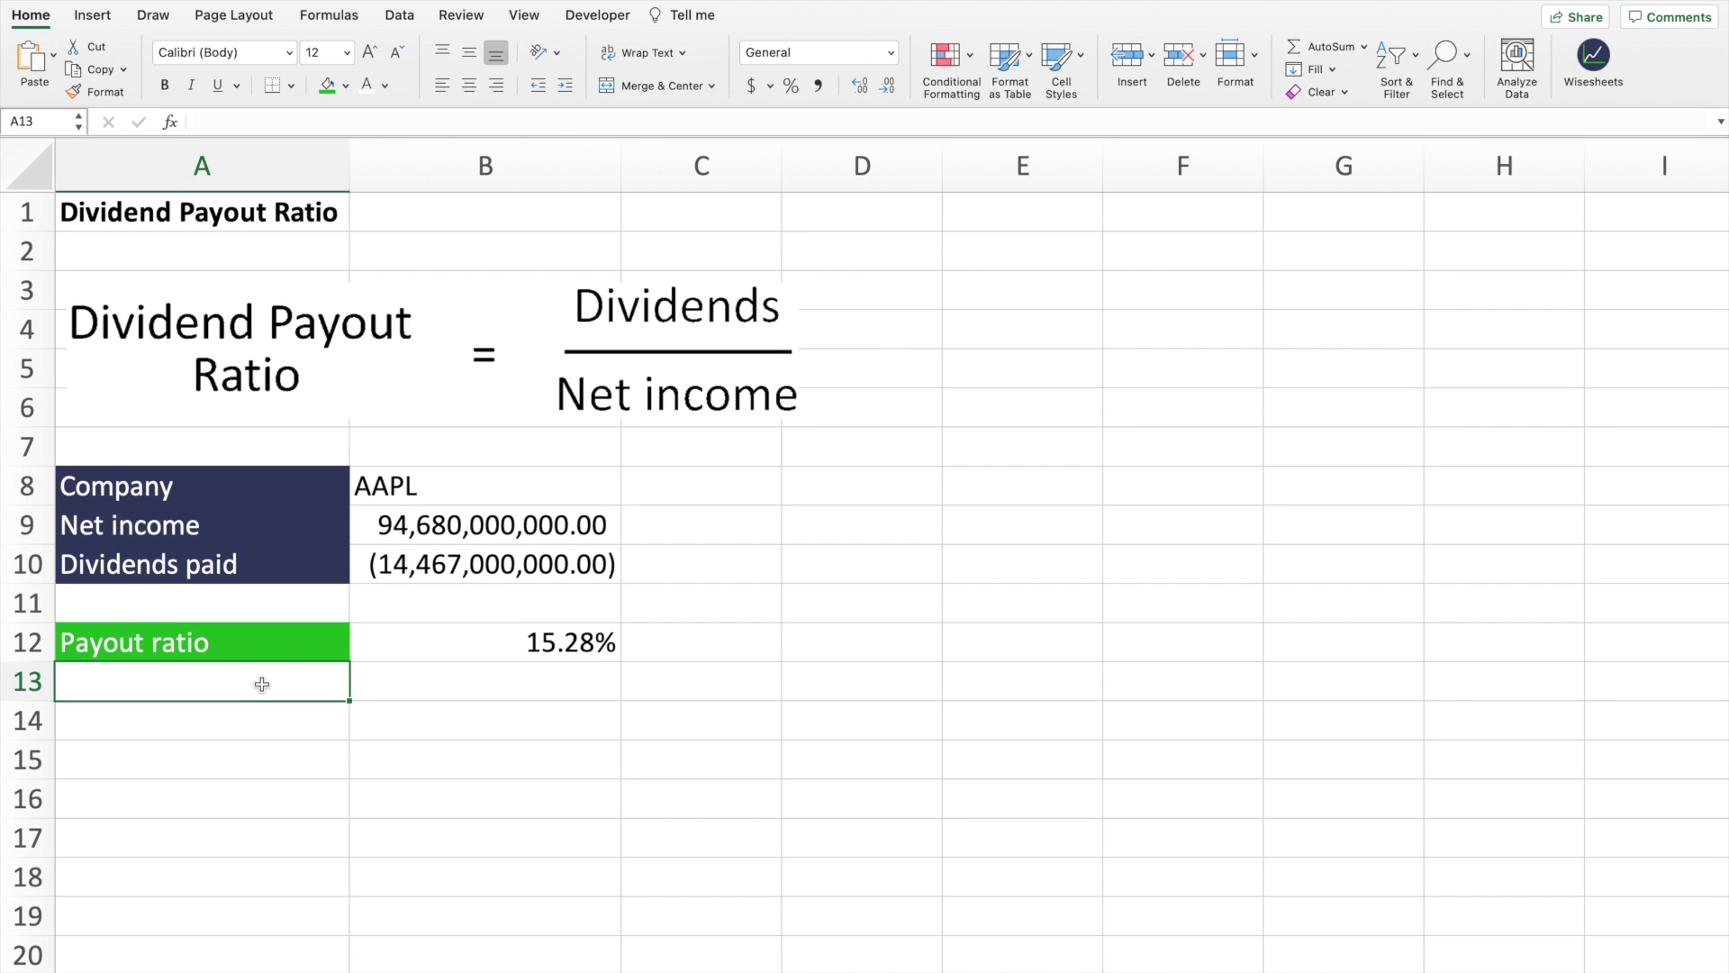
{"action": "type", "text": "Net inco"}
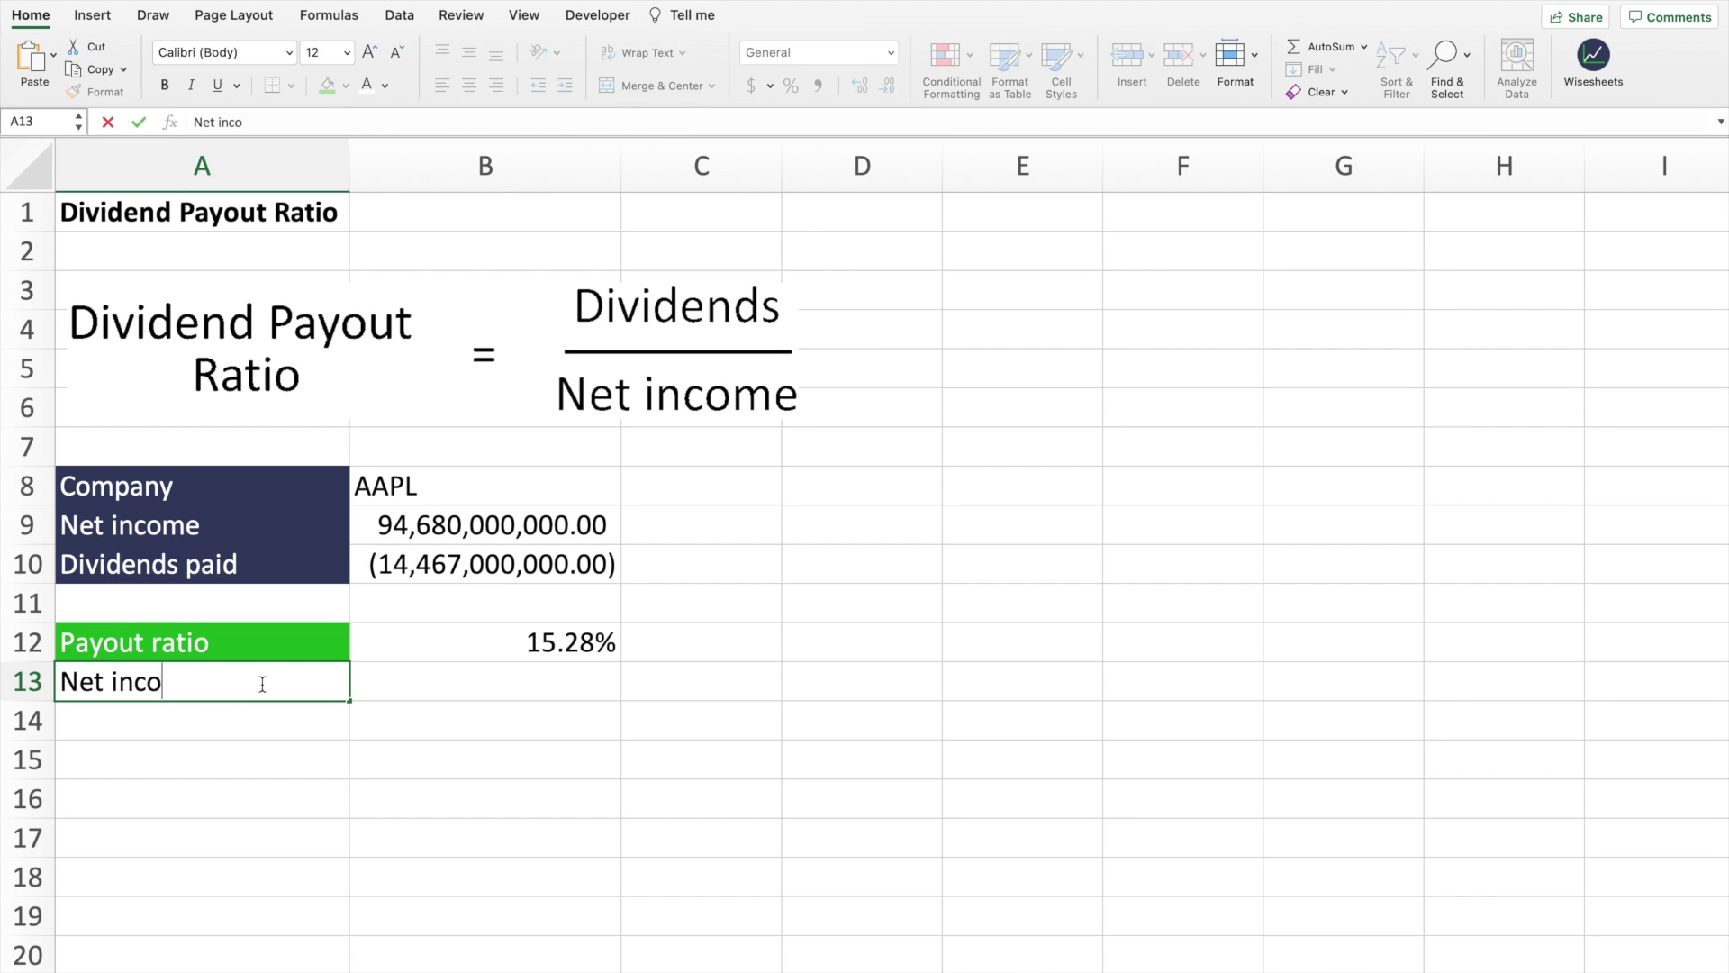
{"action": "type", "text": "me left %"}
{"action": "key", "text": "Return"}
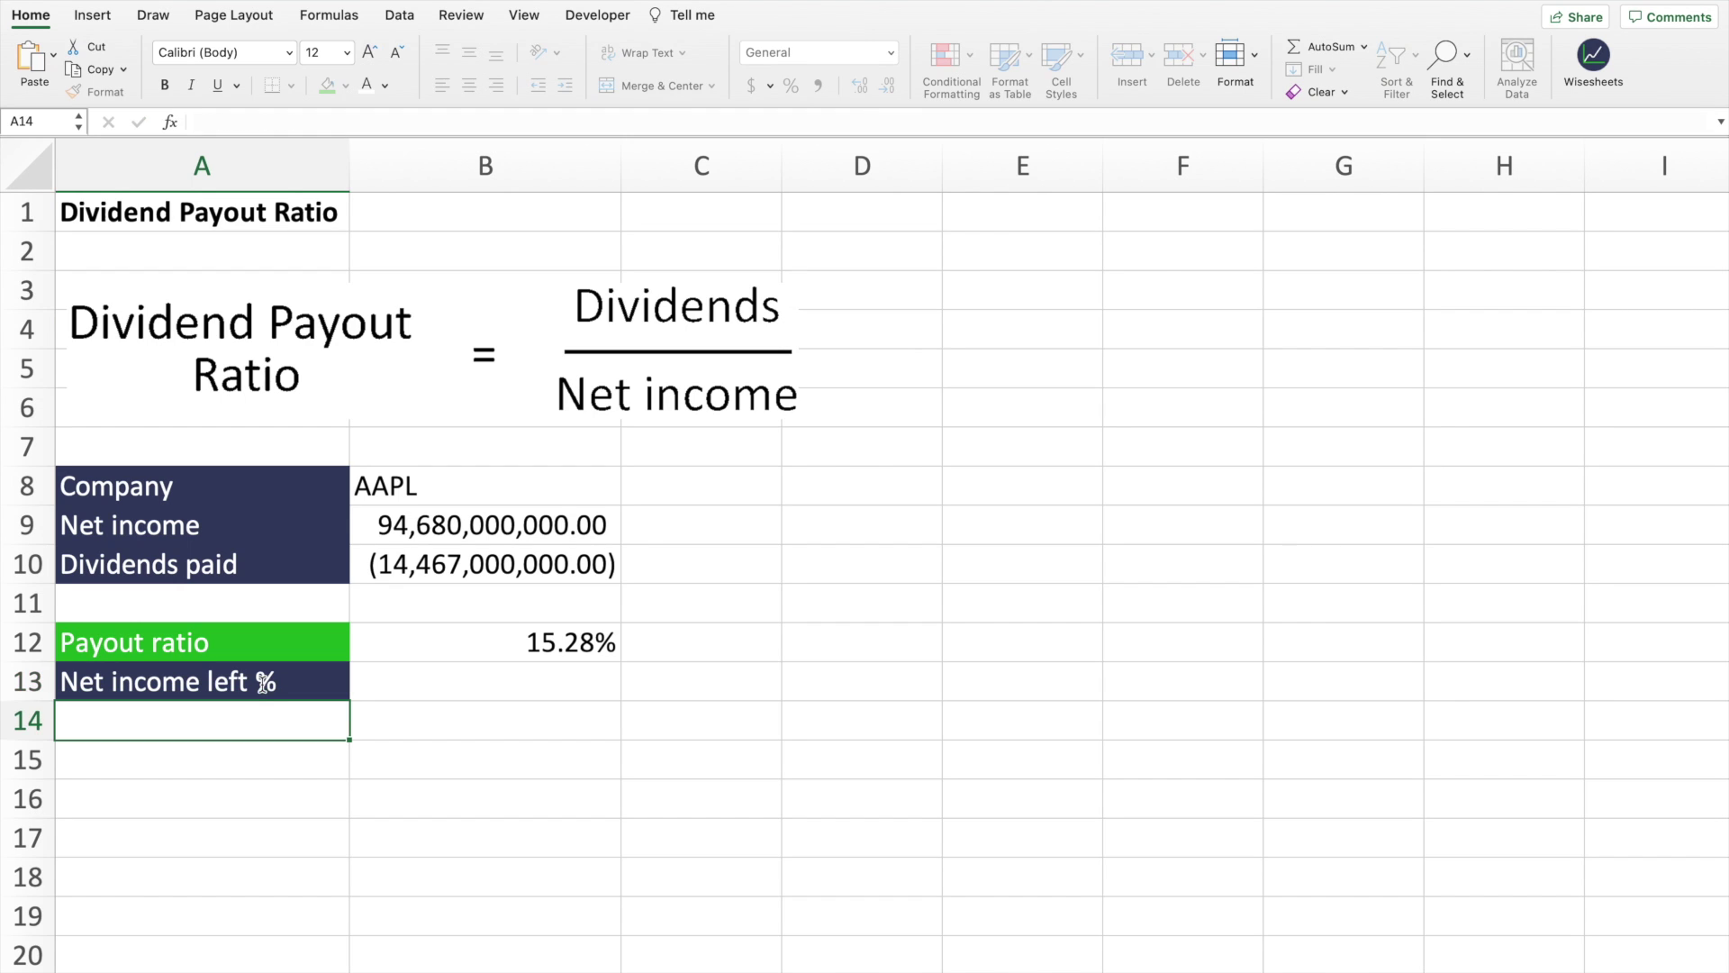
In B13 enter =1-B12 so net income left shows 84.72%.
{"action": "left_click", "coordinate": [560, 676]}
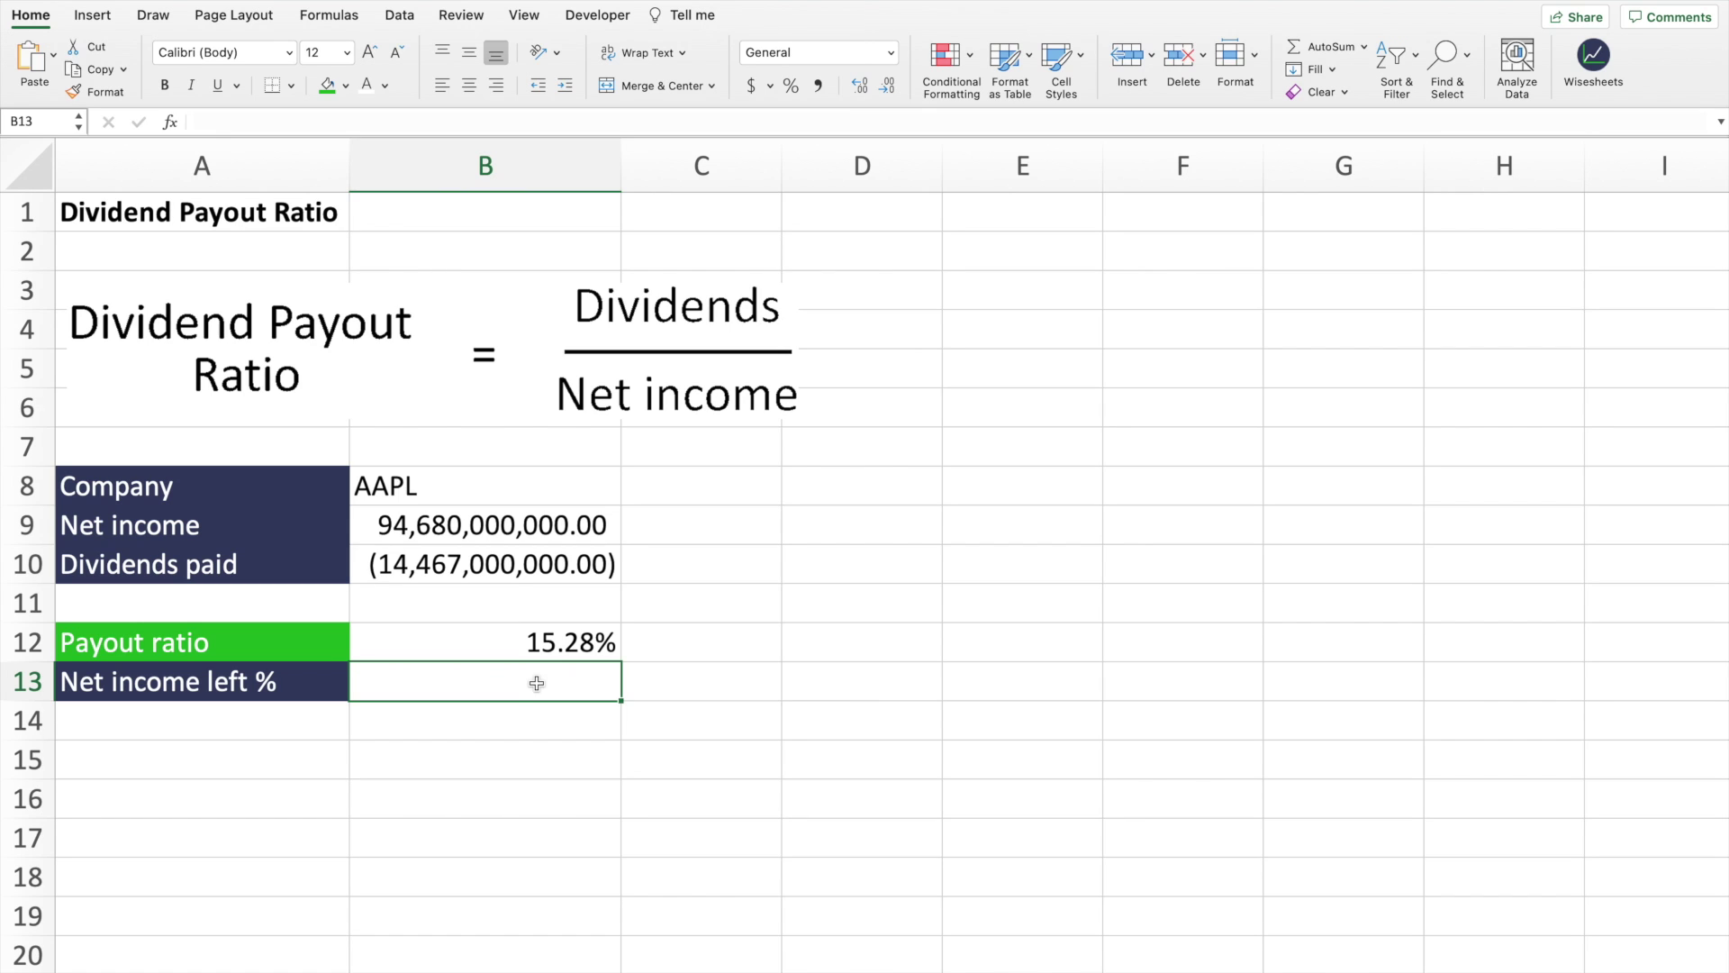
{"action": "type", "text": "="}
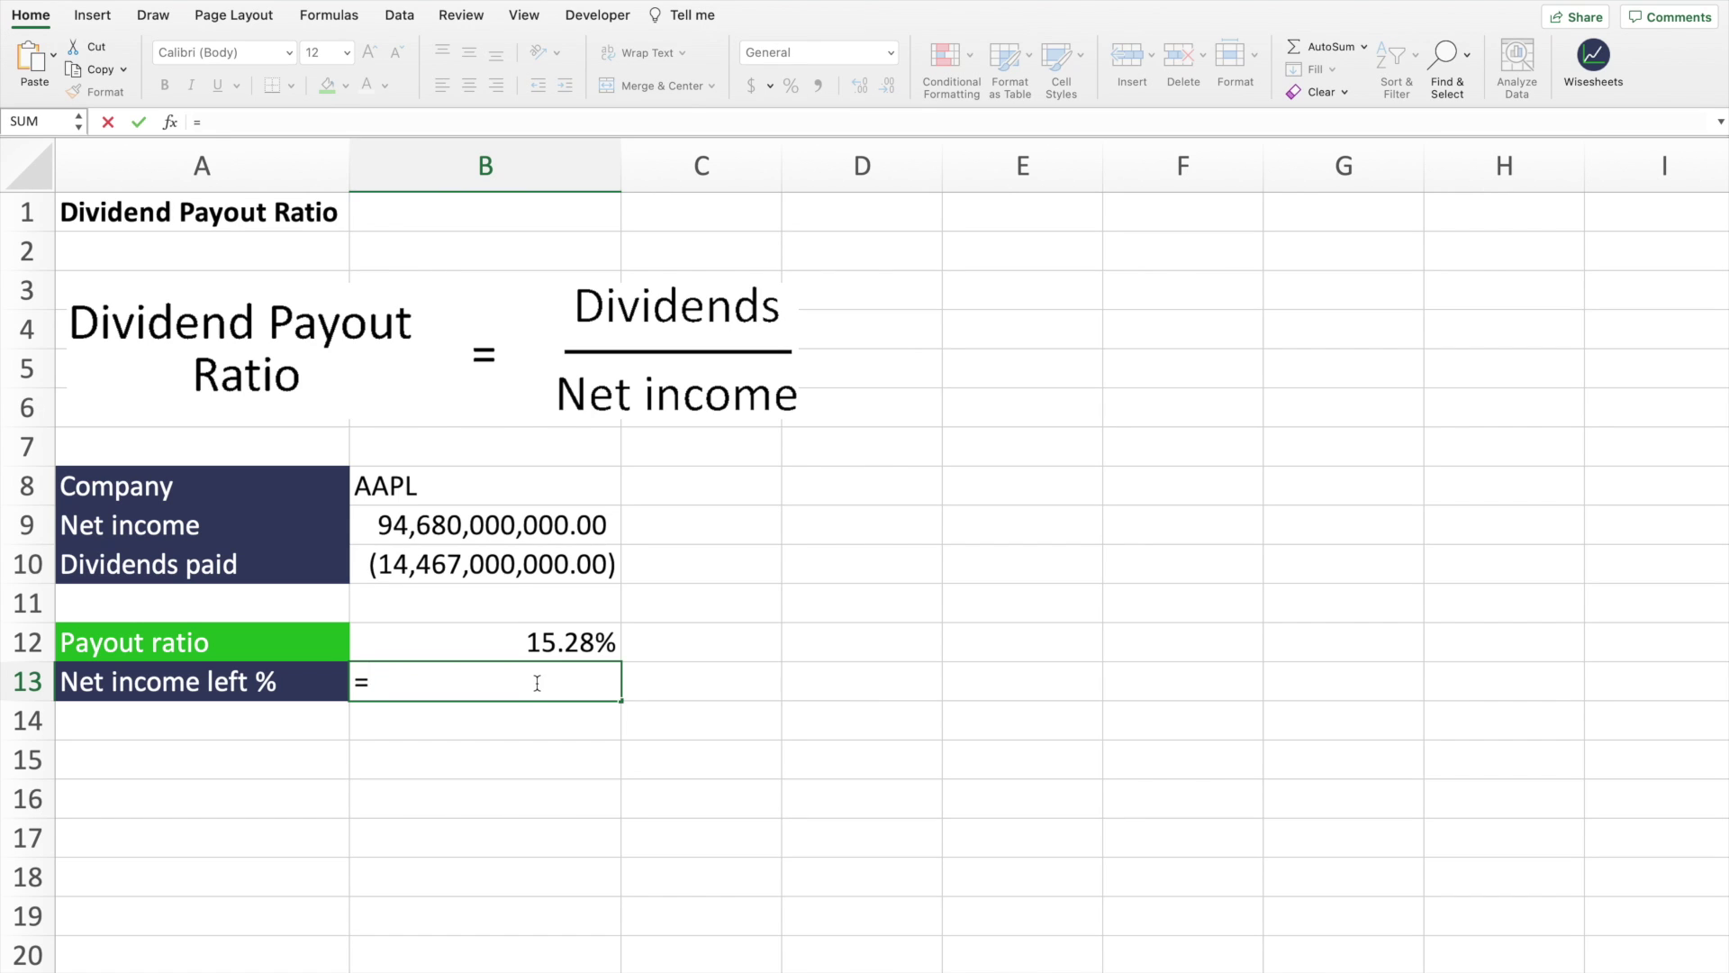
{"action": "type", "text": "1-"}
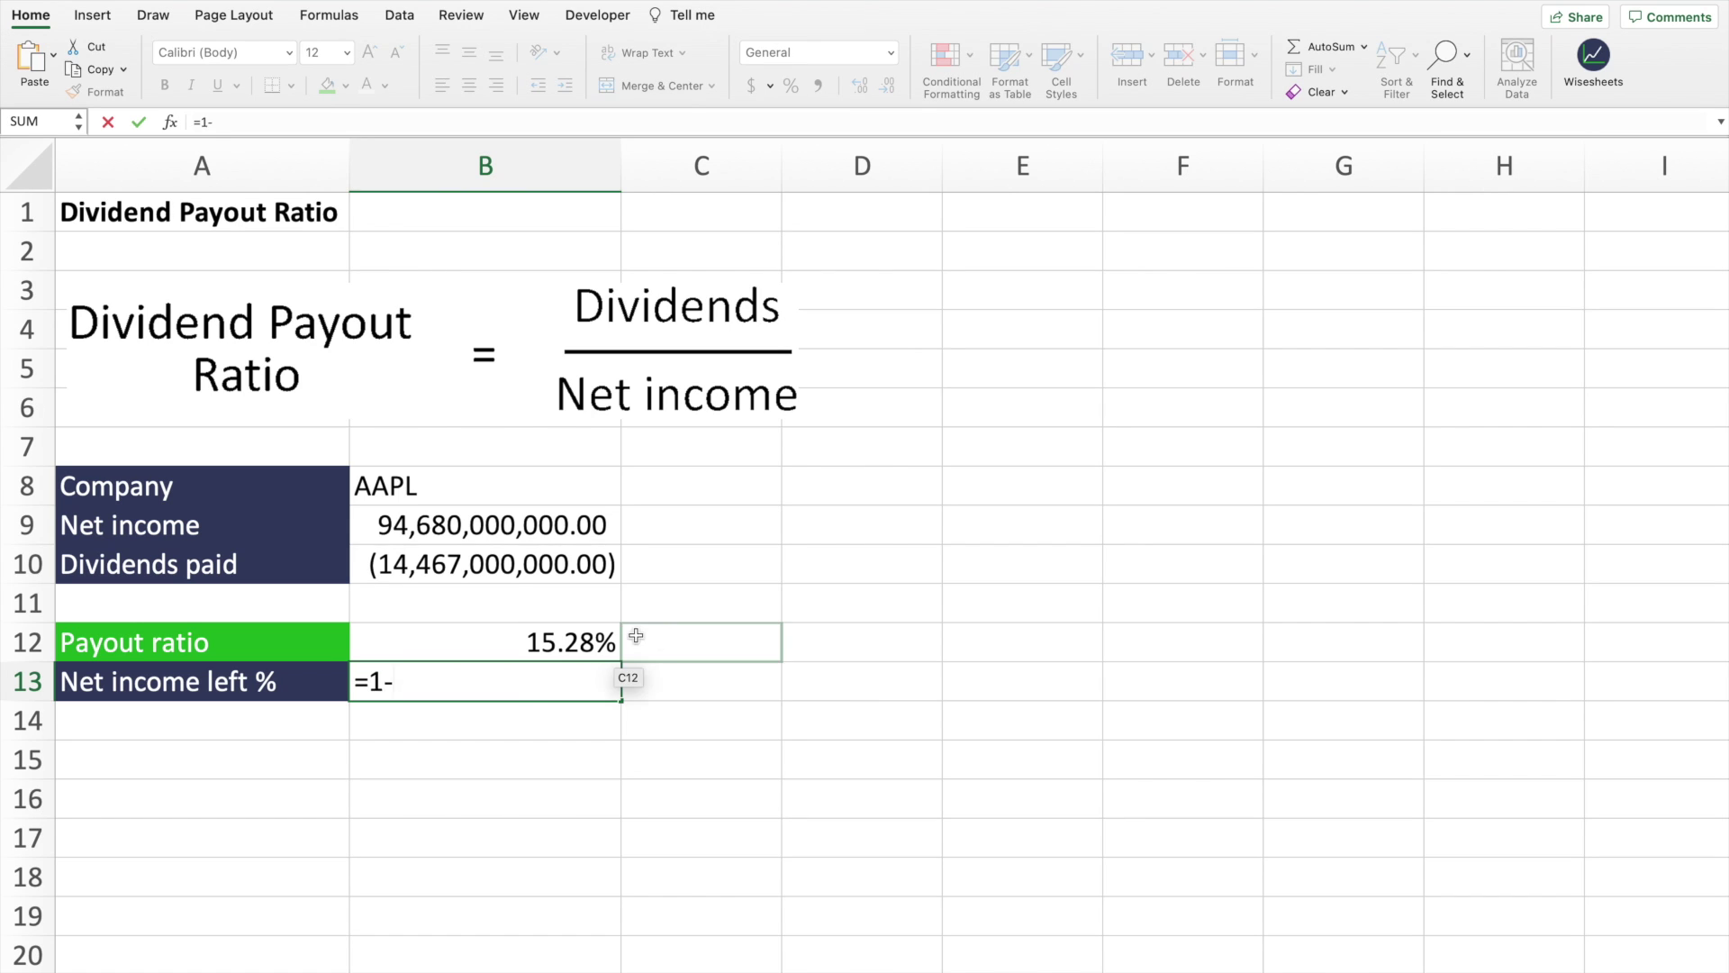
{"action": "left_click", "coordinate": [597, 639]}
{"action": "key", "text": "Return"}
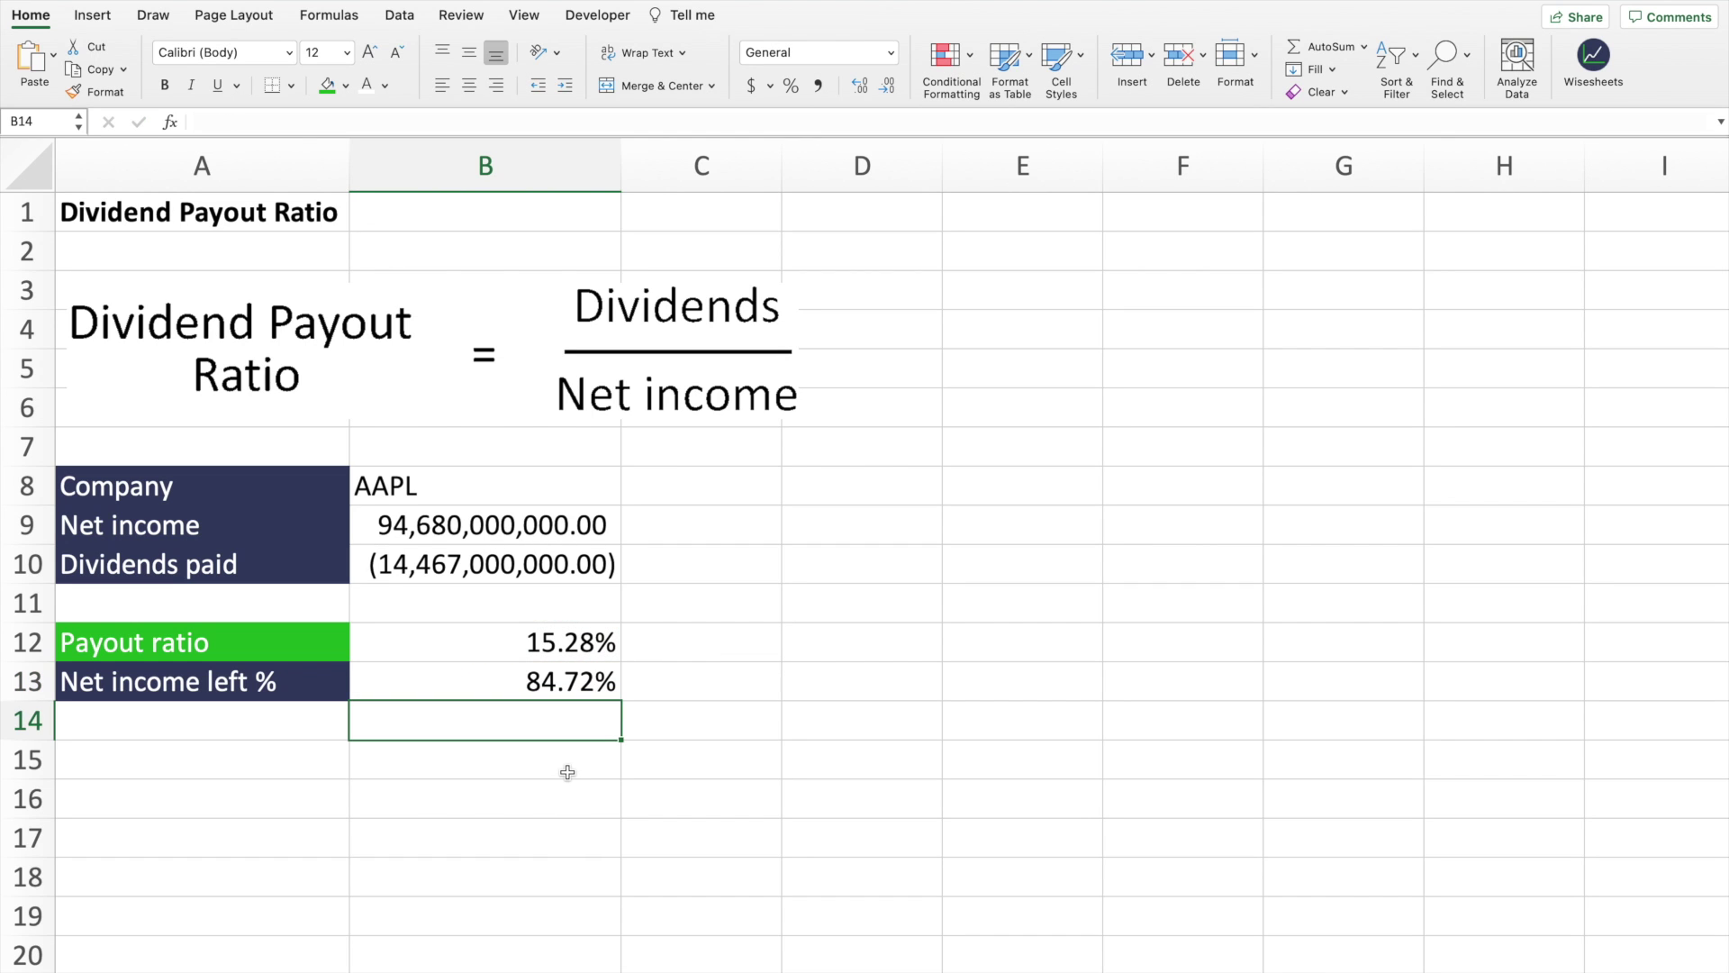
{"action": "left_click", "coordinate": [565, 684]}
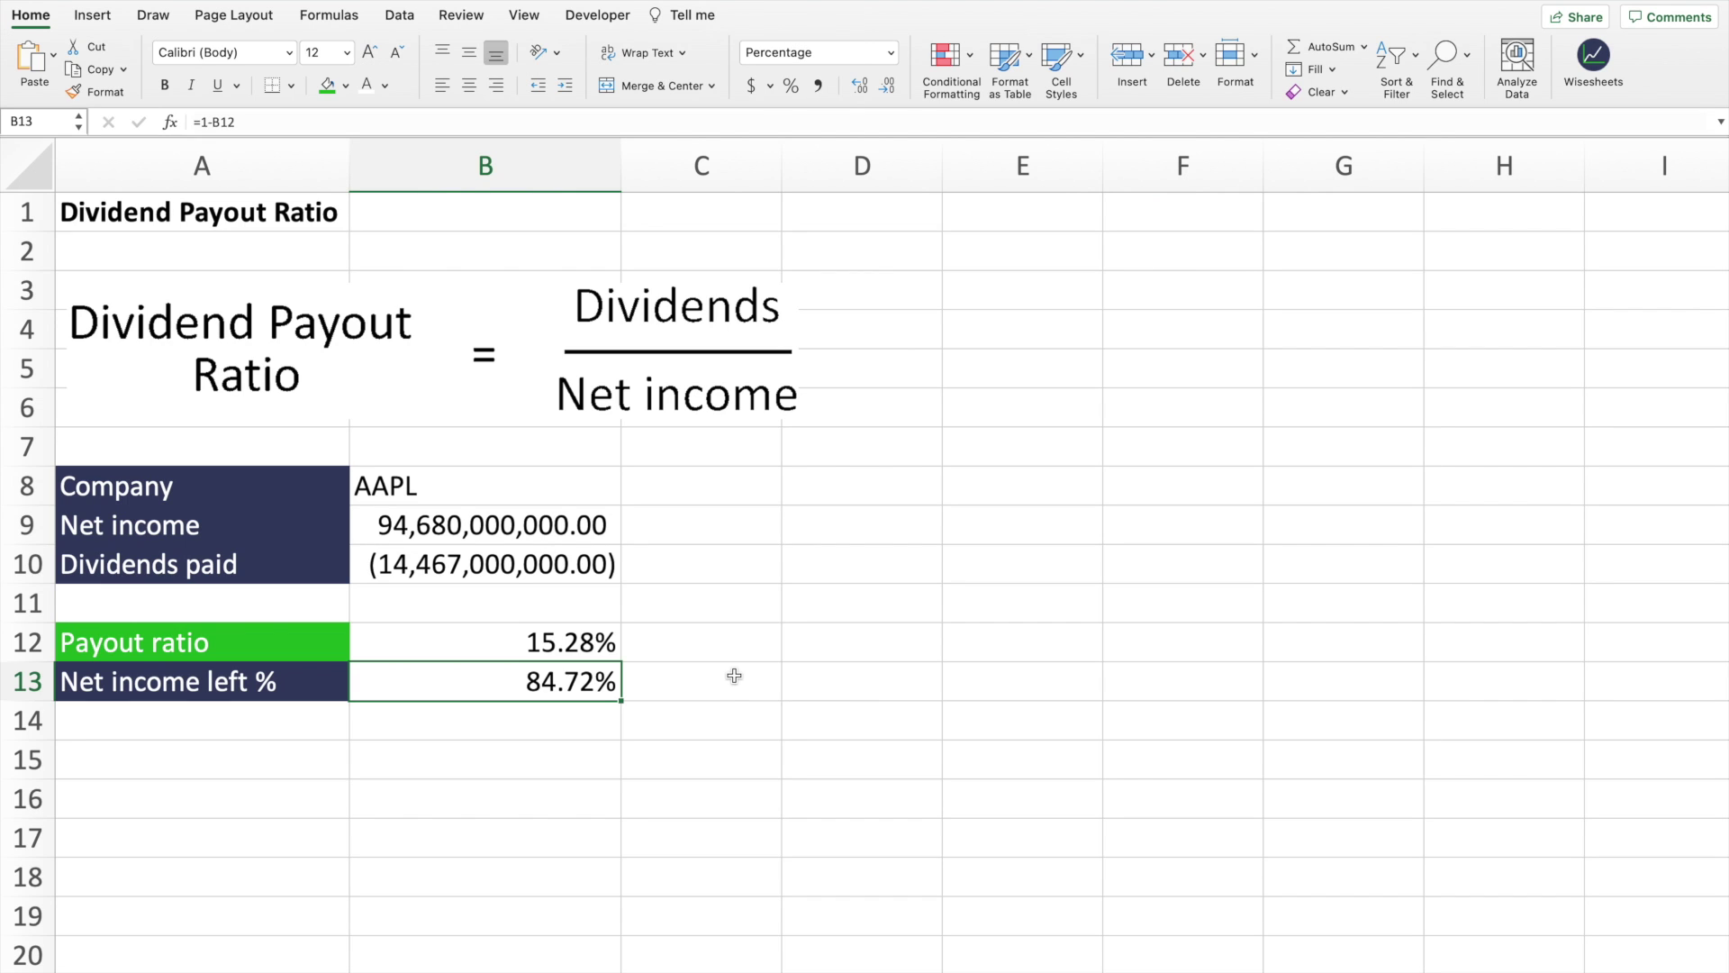
{"action": "left_click", "coordinate": [522, 644]}
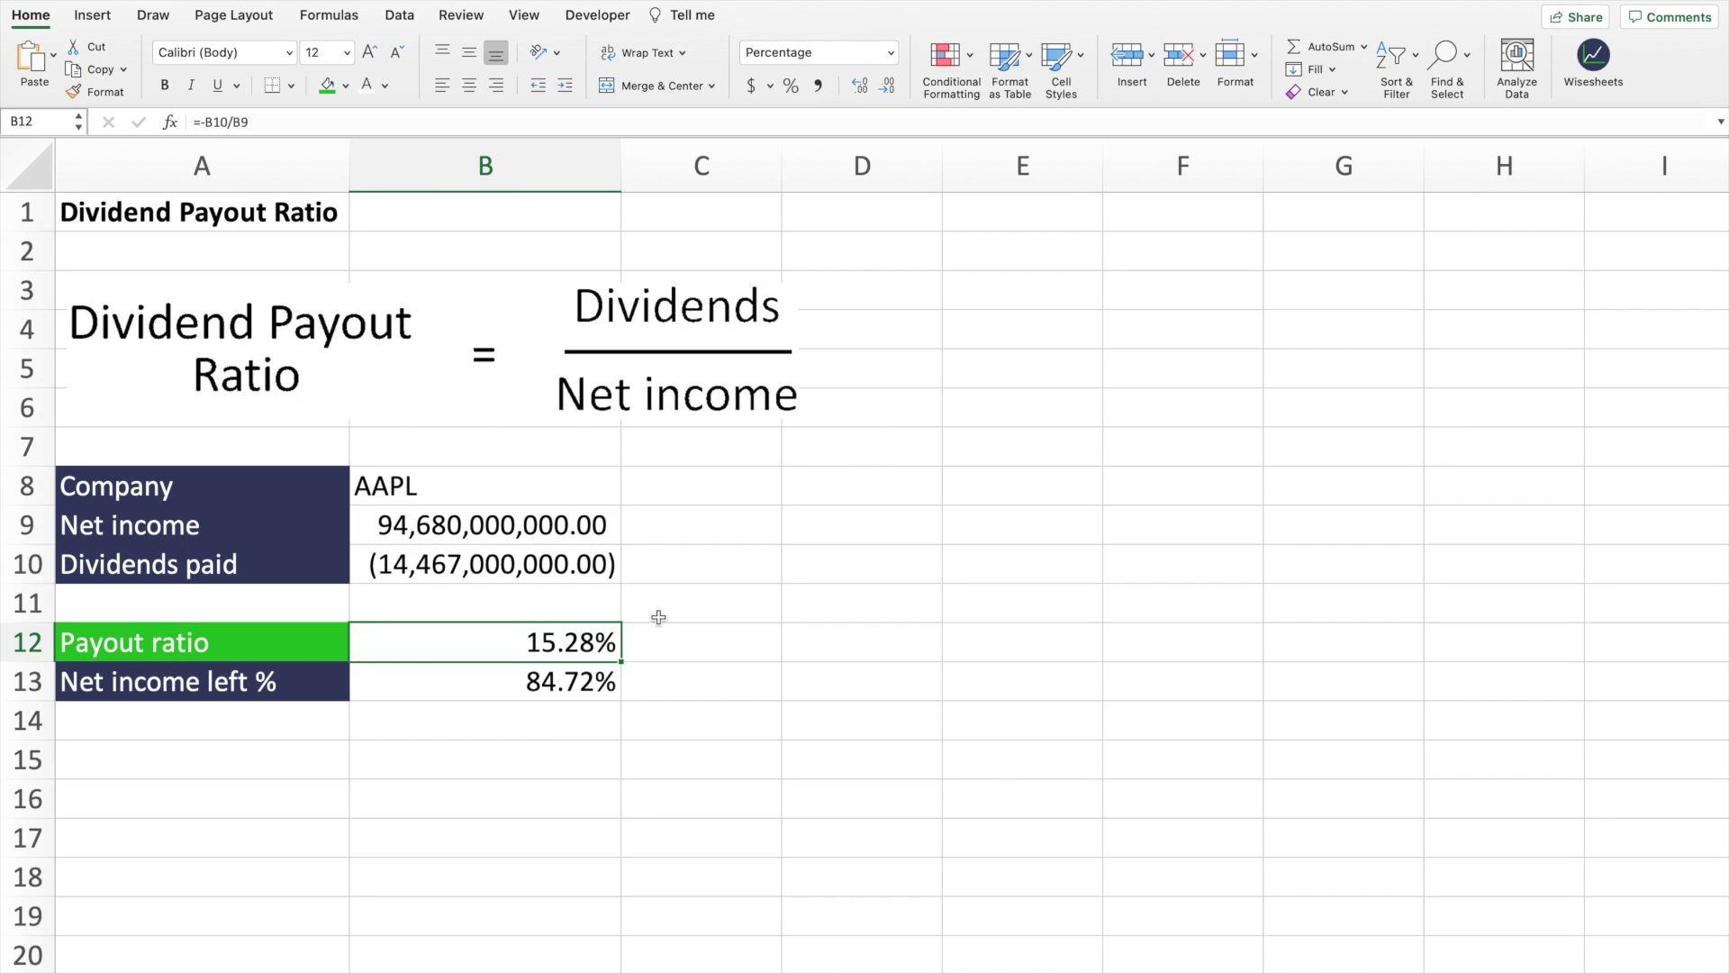
{"action": "left_click_drag", "start_coordinate": [567, 498], "coordinate": [507, 486]}
{"action": "left_click", "coordinate": [513, 532]}
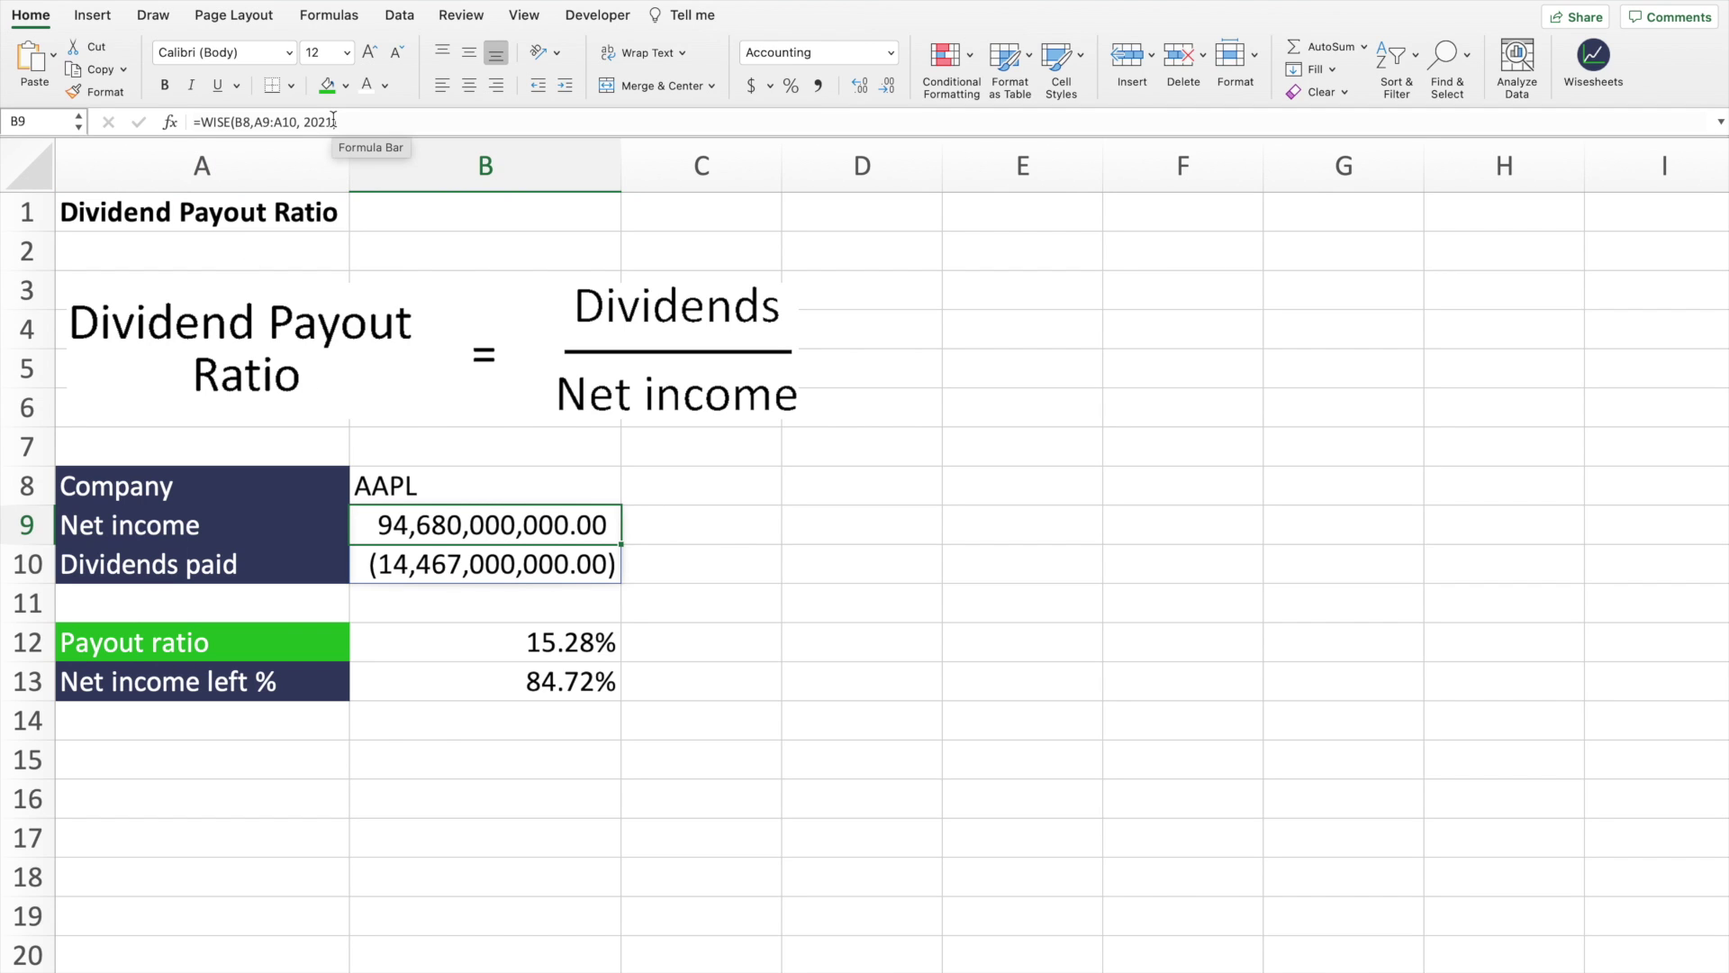
Change the year in B9's WISE formula to 2020.
{"action": "left_click", "coordinate": [334, 120]}
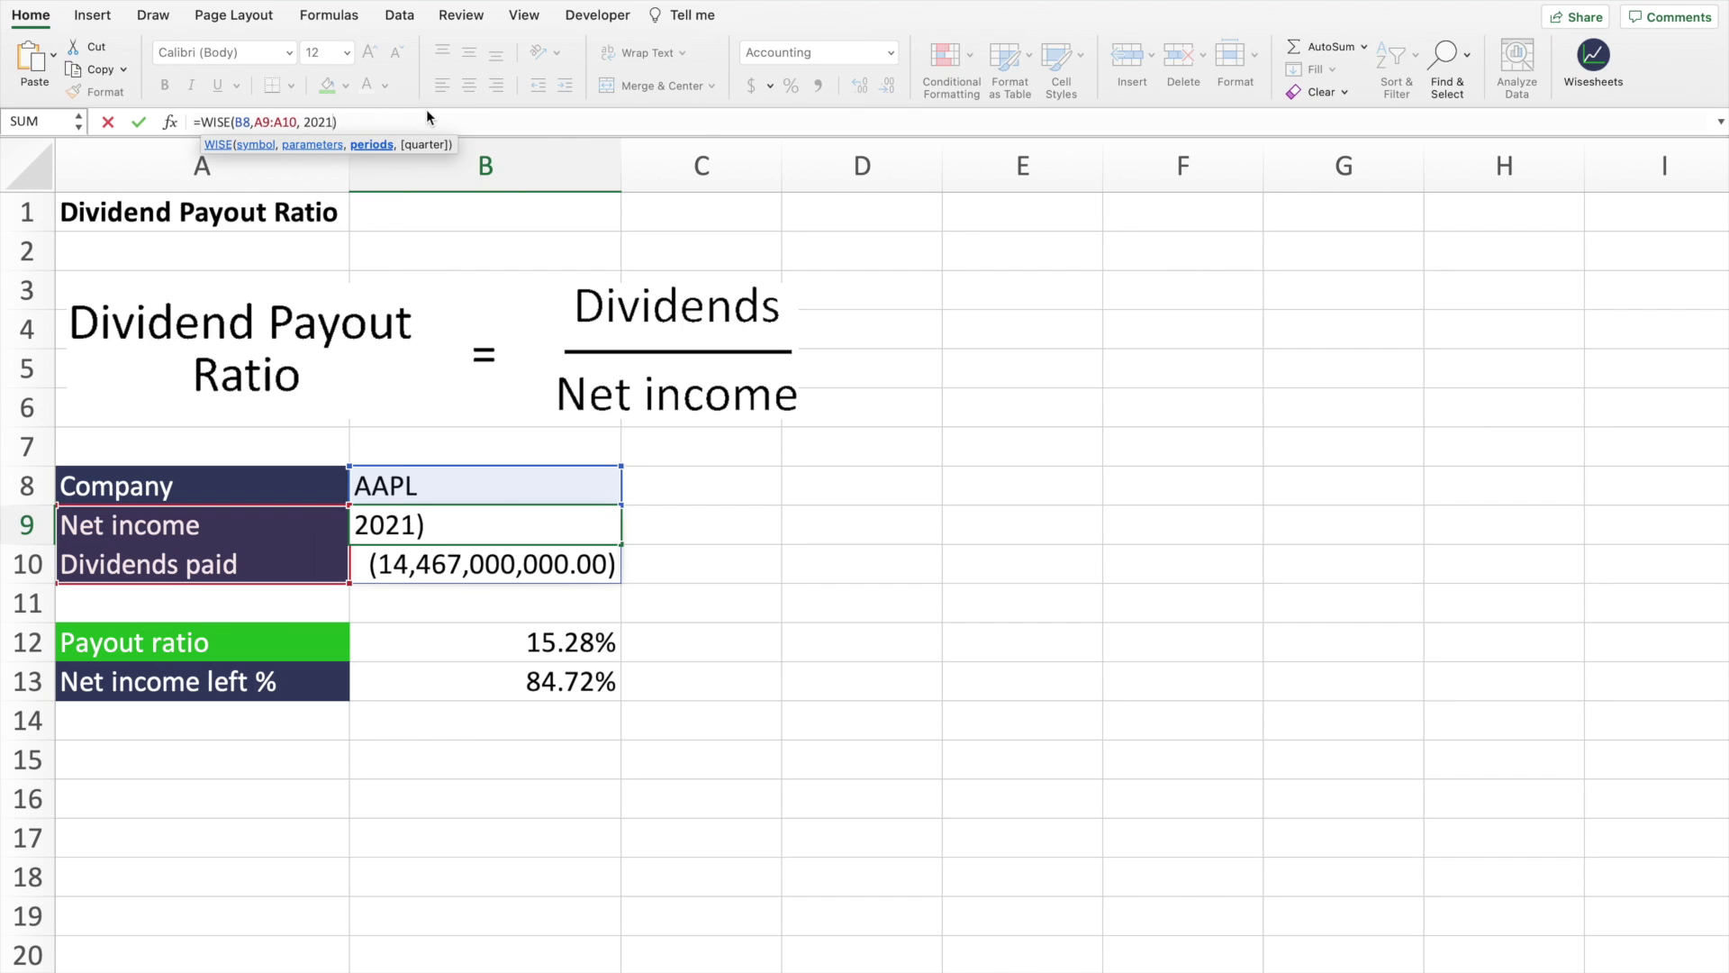
{"action": "key", "text": "BackSpace"}
{"action": "type", "text": "0"}
{"action": "key", "text": "Return"}
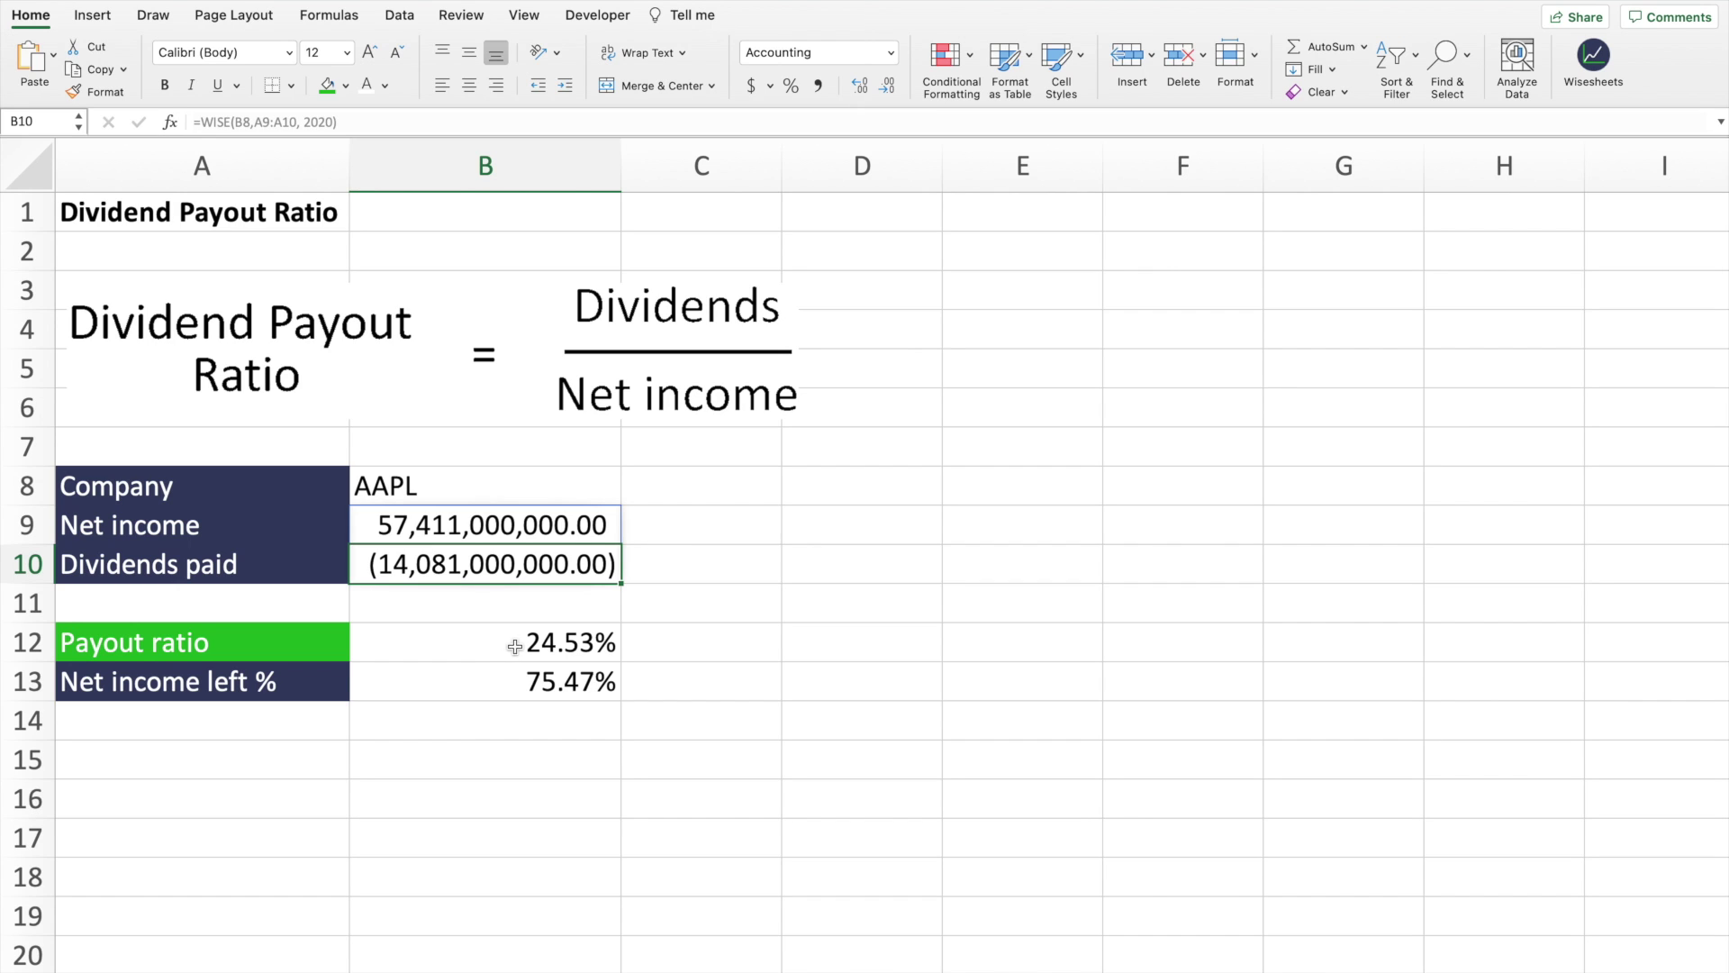
Set B9's WISE period to 2021, "q1", bringing the payout ratio to 10.78%.
{"action": "left_click", "coordinate": [492, 525]}
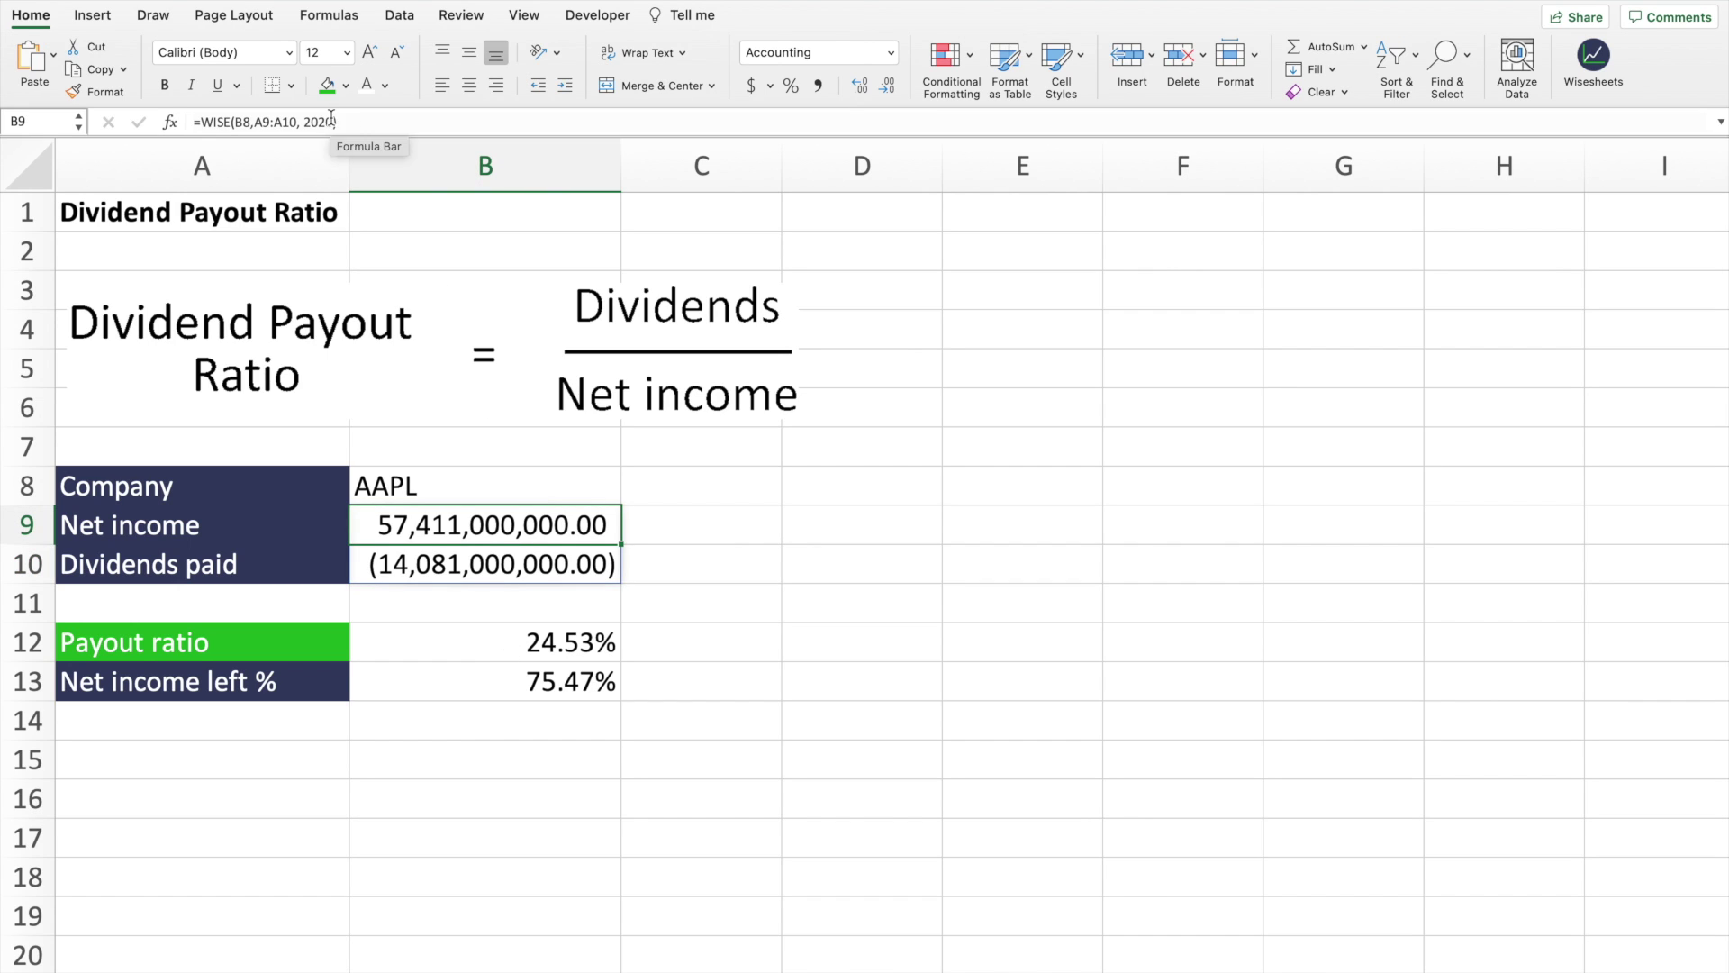
{"action": "left_click", "coordinate": [374, 121]}
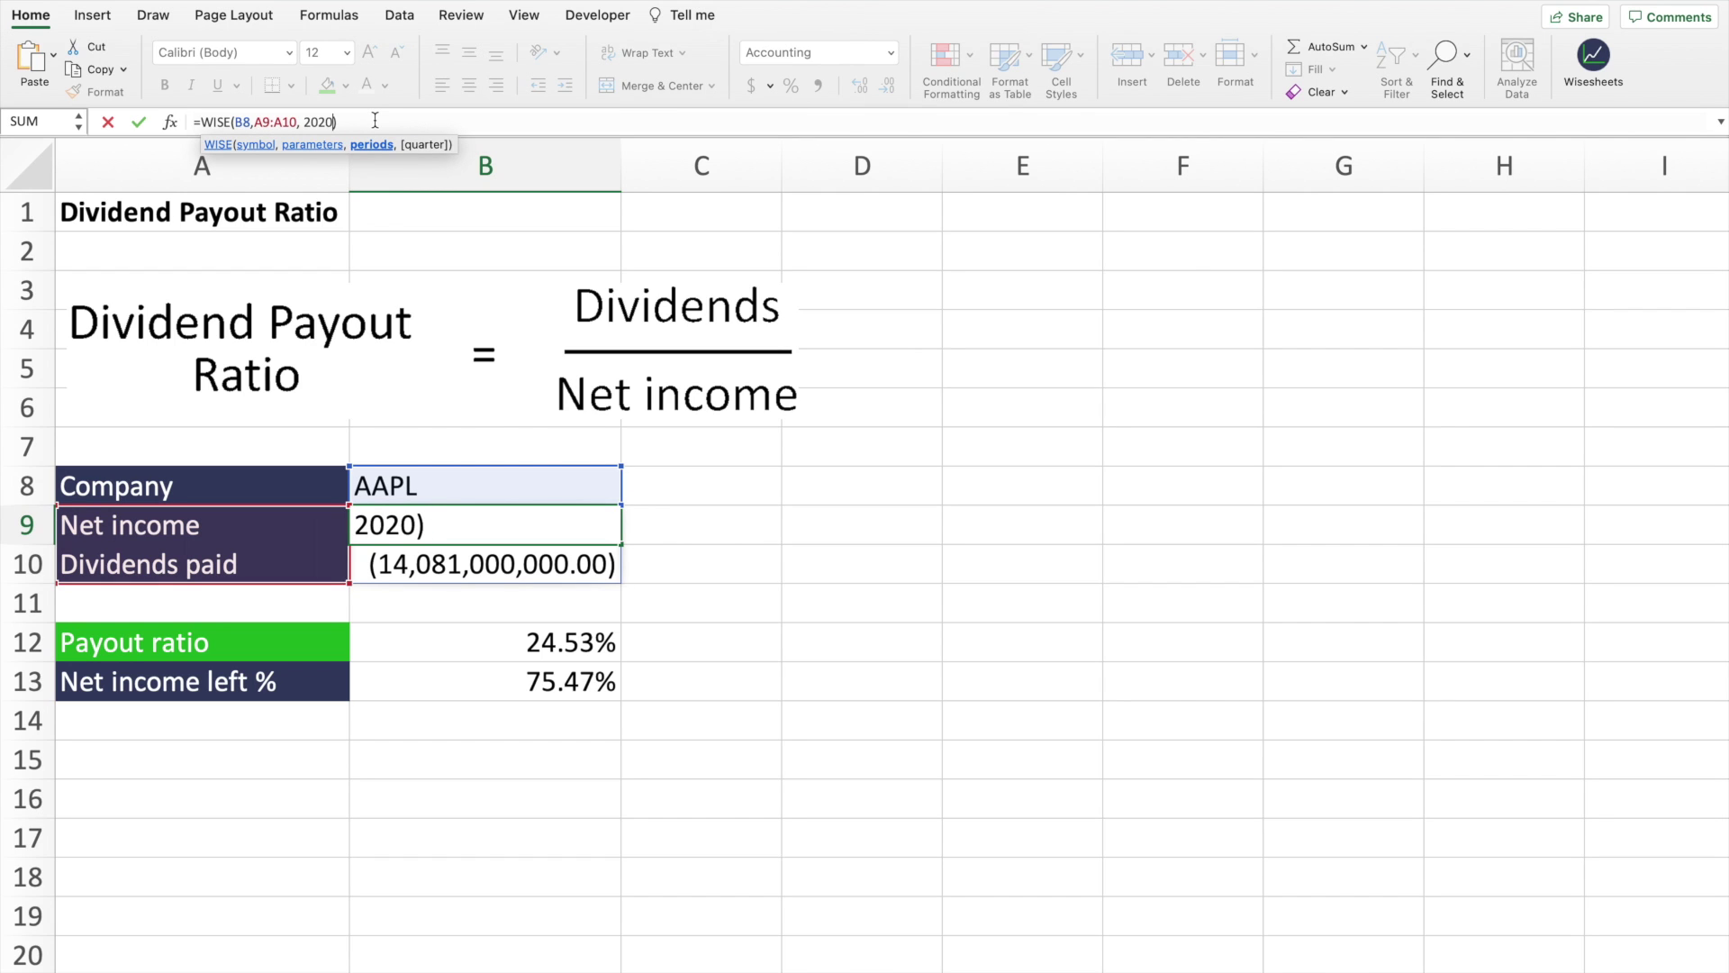
{"action": "key", "text": "BackSpace"}
{"action": "type", "text": "1, "}
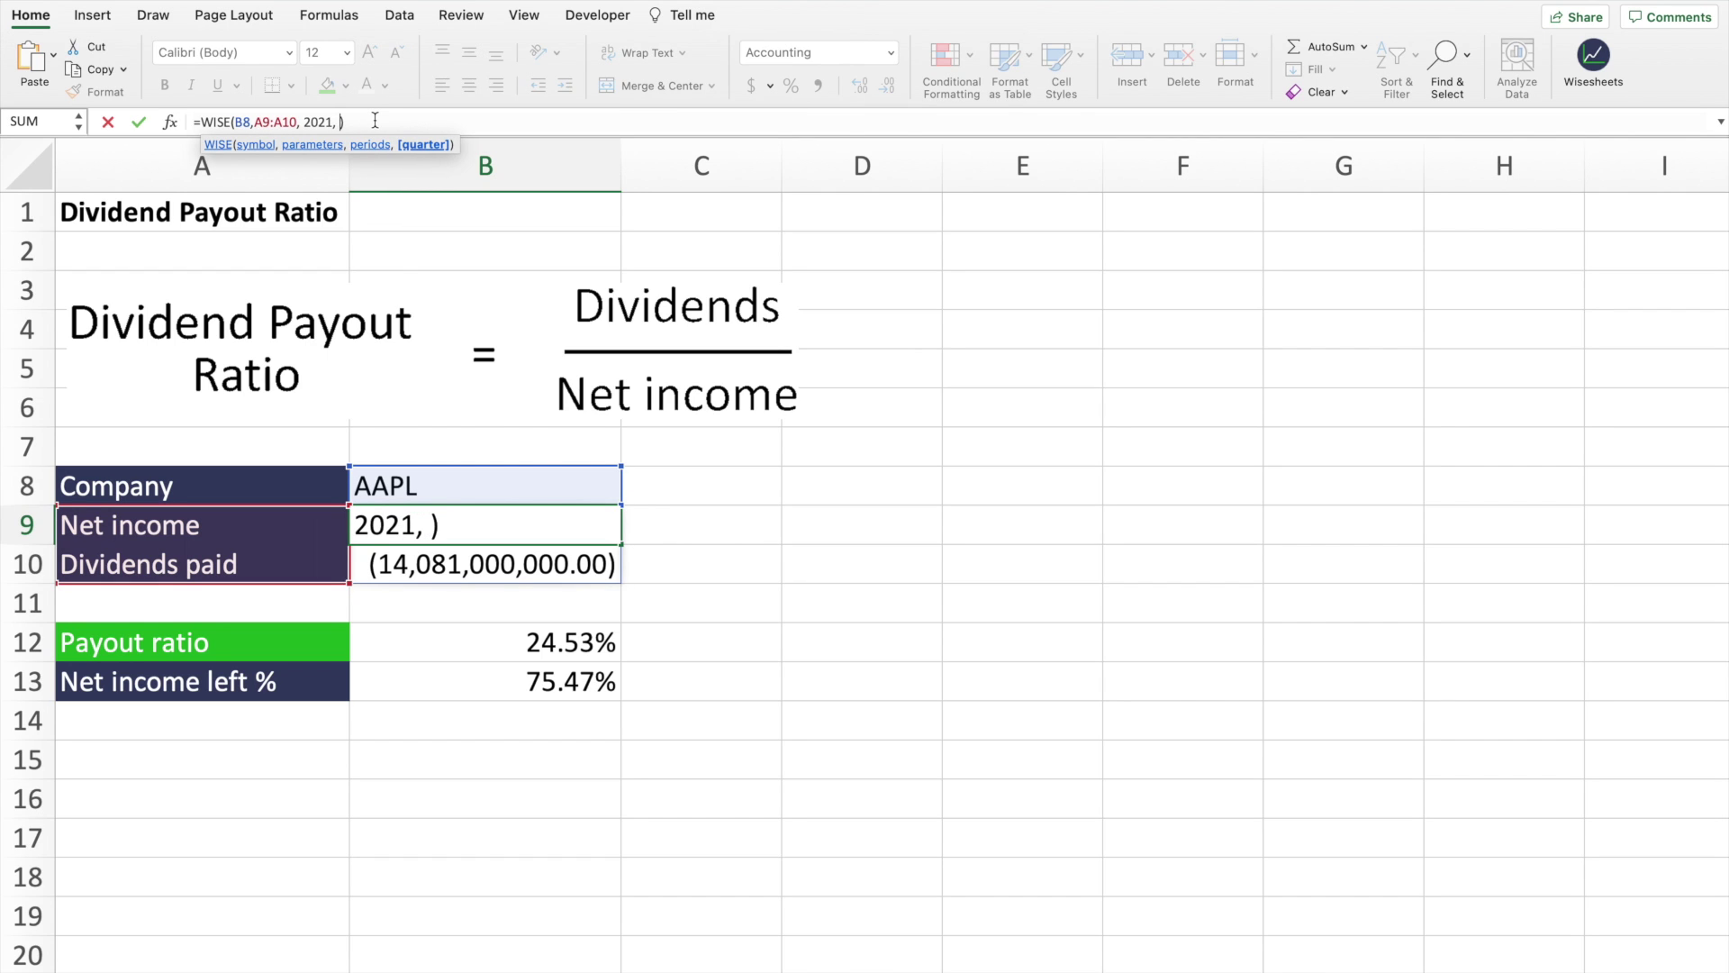
{"action": "type", "text": "\"q1\")"}
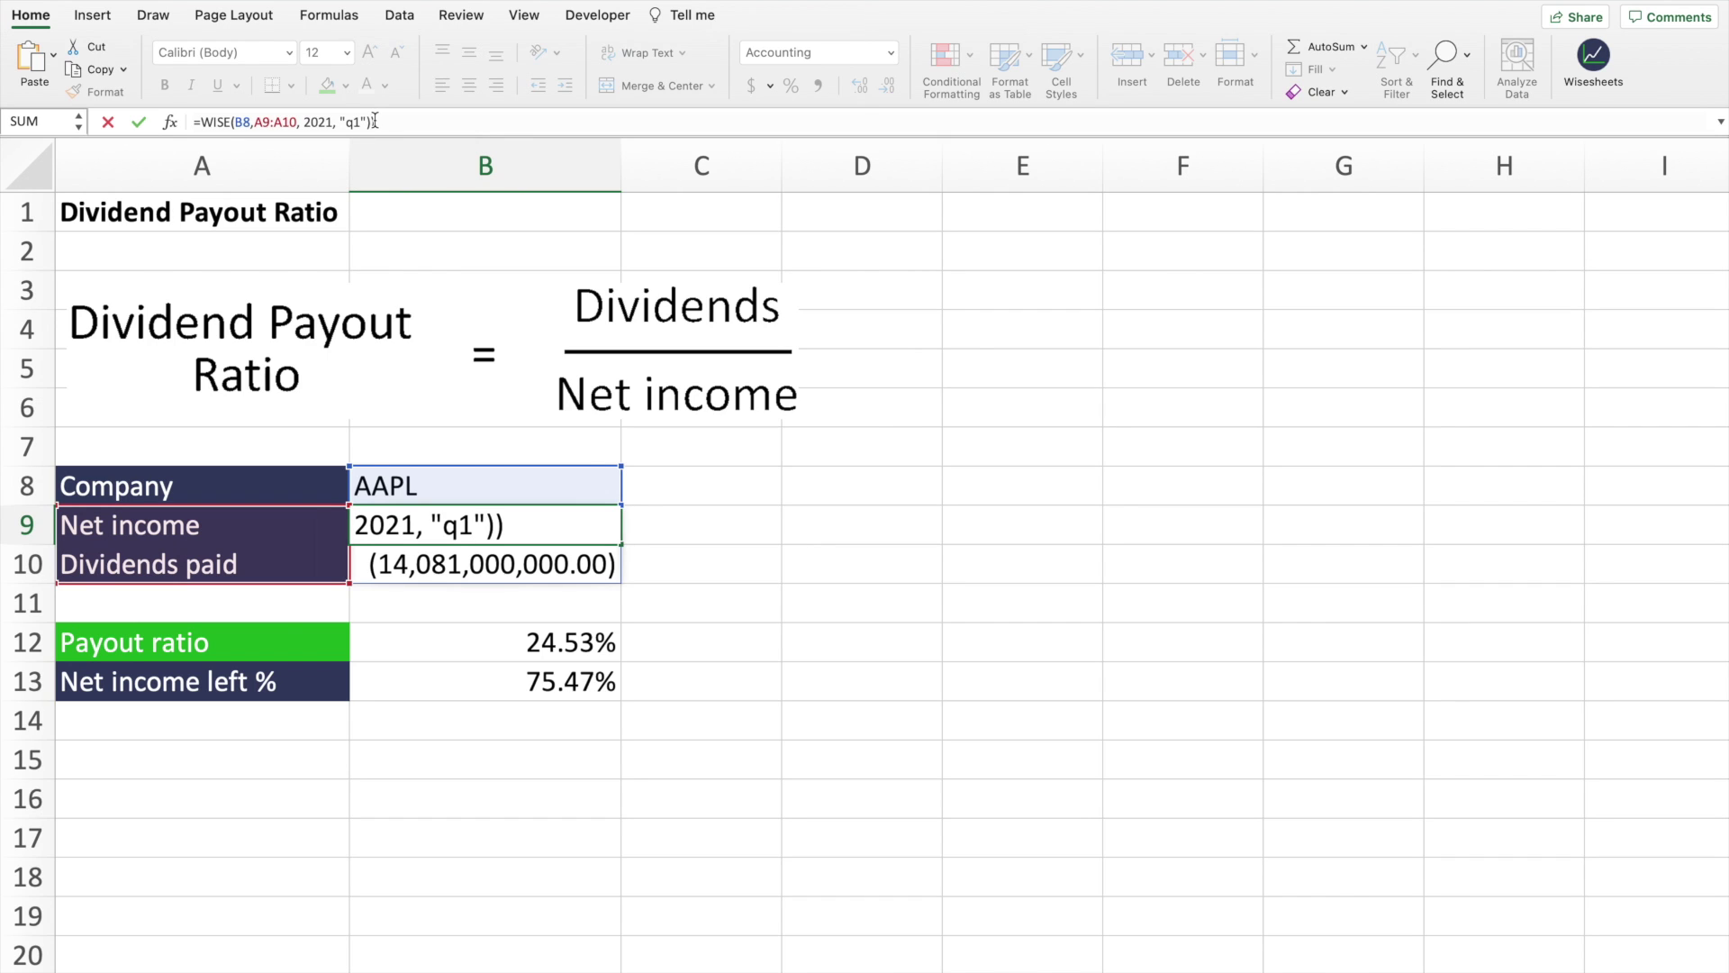
{"action": "key", "text": "Return"}
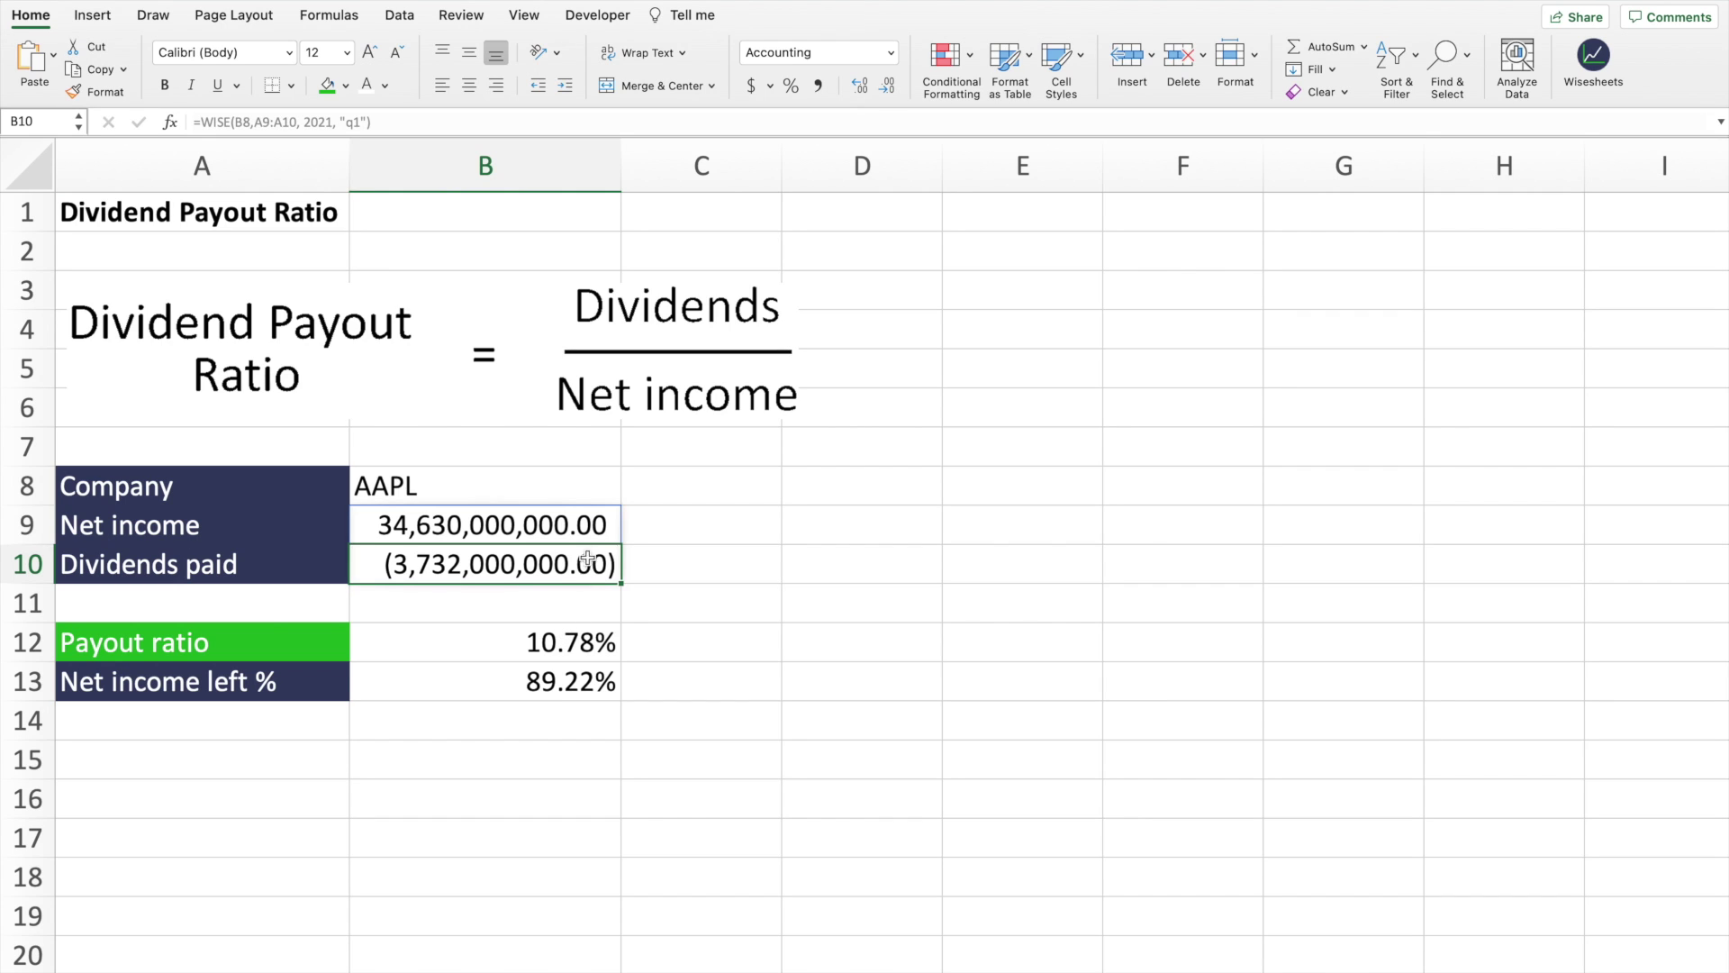
Replace 2021, "q1" in B9's WISE formula with "ttm", giving 99,633,000,000.00 net income.
{"action": "left_click", "coordinate": [584, 519]}
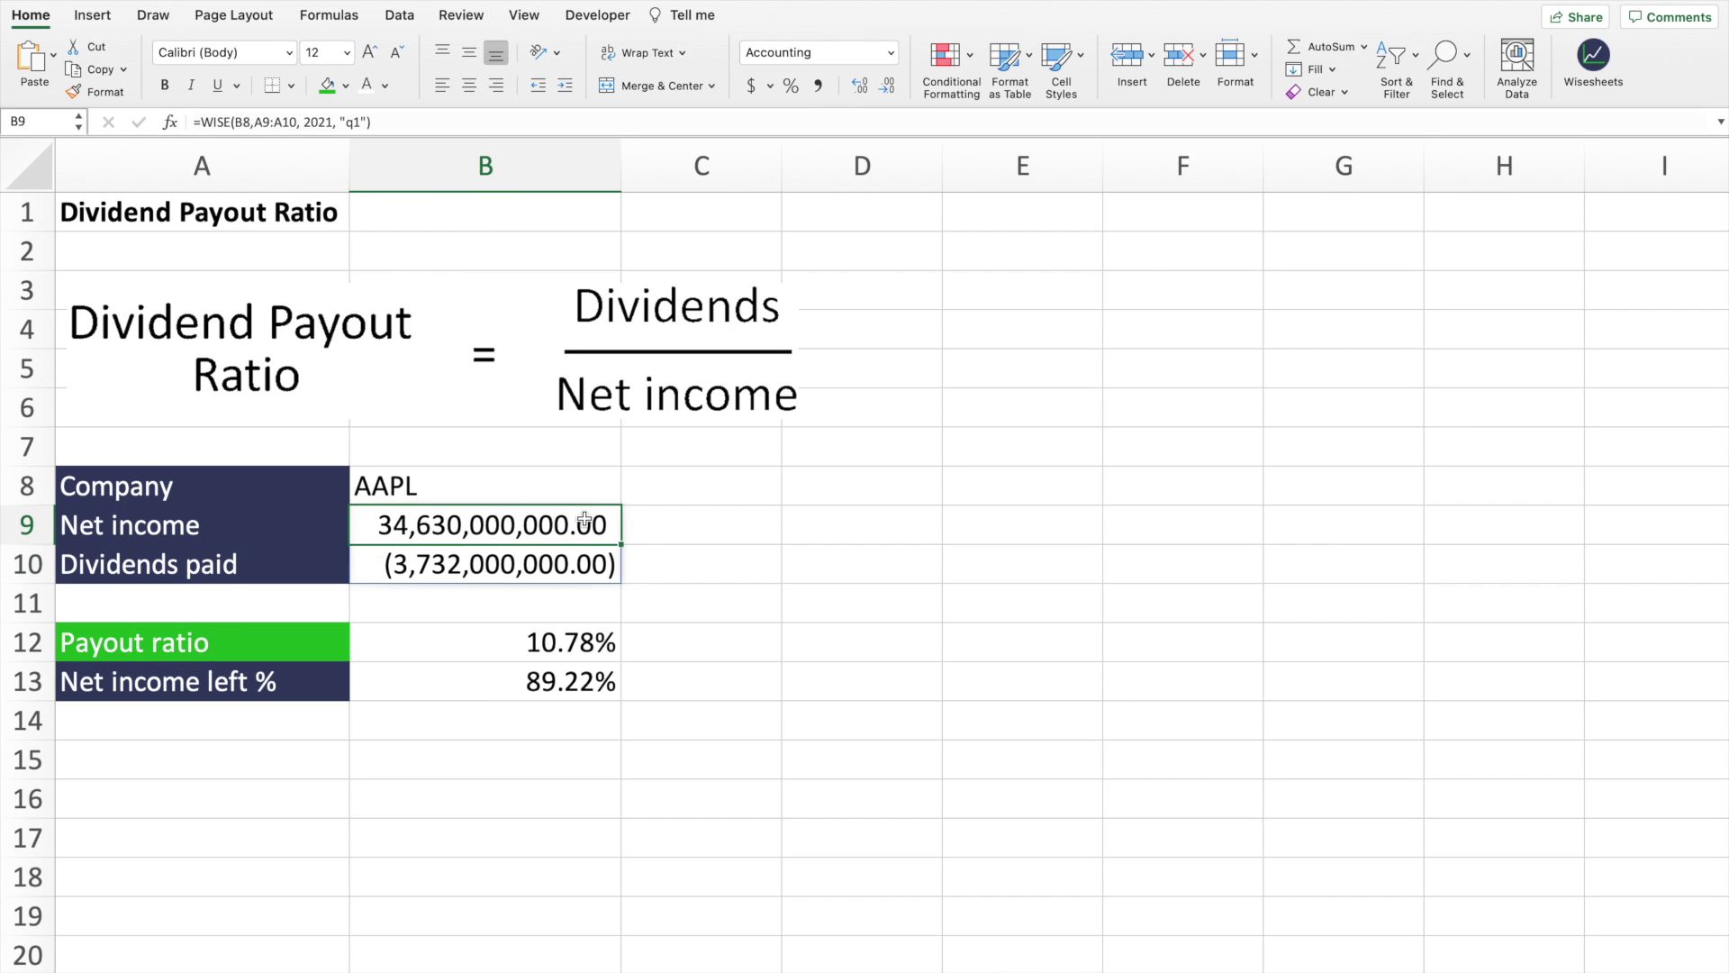
{"action": "left_click", "coordinate": [369, 121]}
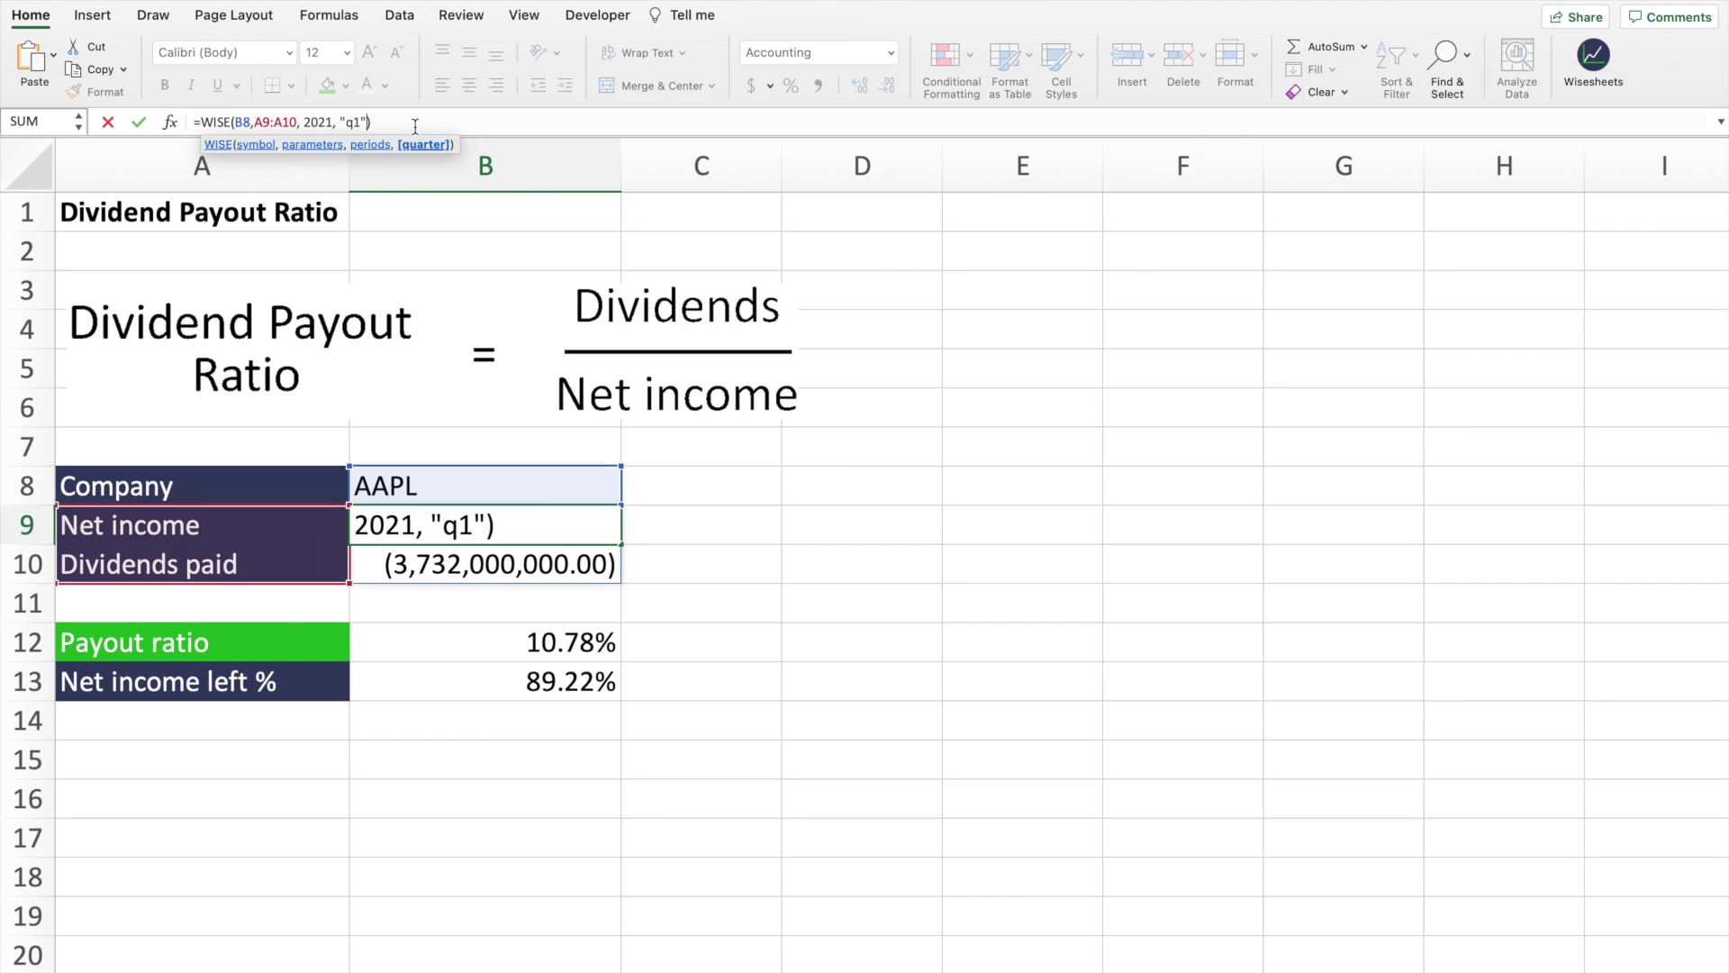
{"action": "key", "text": "BackSpace"}
{"action": "key", "text": "BackSpace"}
{"action": "key", "text": "BackSpace"}
{"action": "key", "text": "BackSpace"}
{"action": "key", "text": "BackSpace"}
{"action": "key", "text": "BackSpace"}
{"action": "key", "text": "BackSpace"}
{"action": "key", "text": "BackSpace"}
{"action": "key", "text": "BackSpace"}
{"action": "key", "text": "BackSpace"}
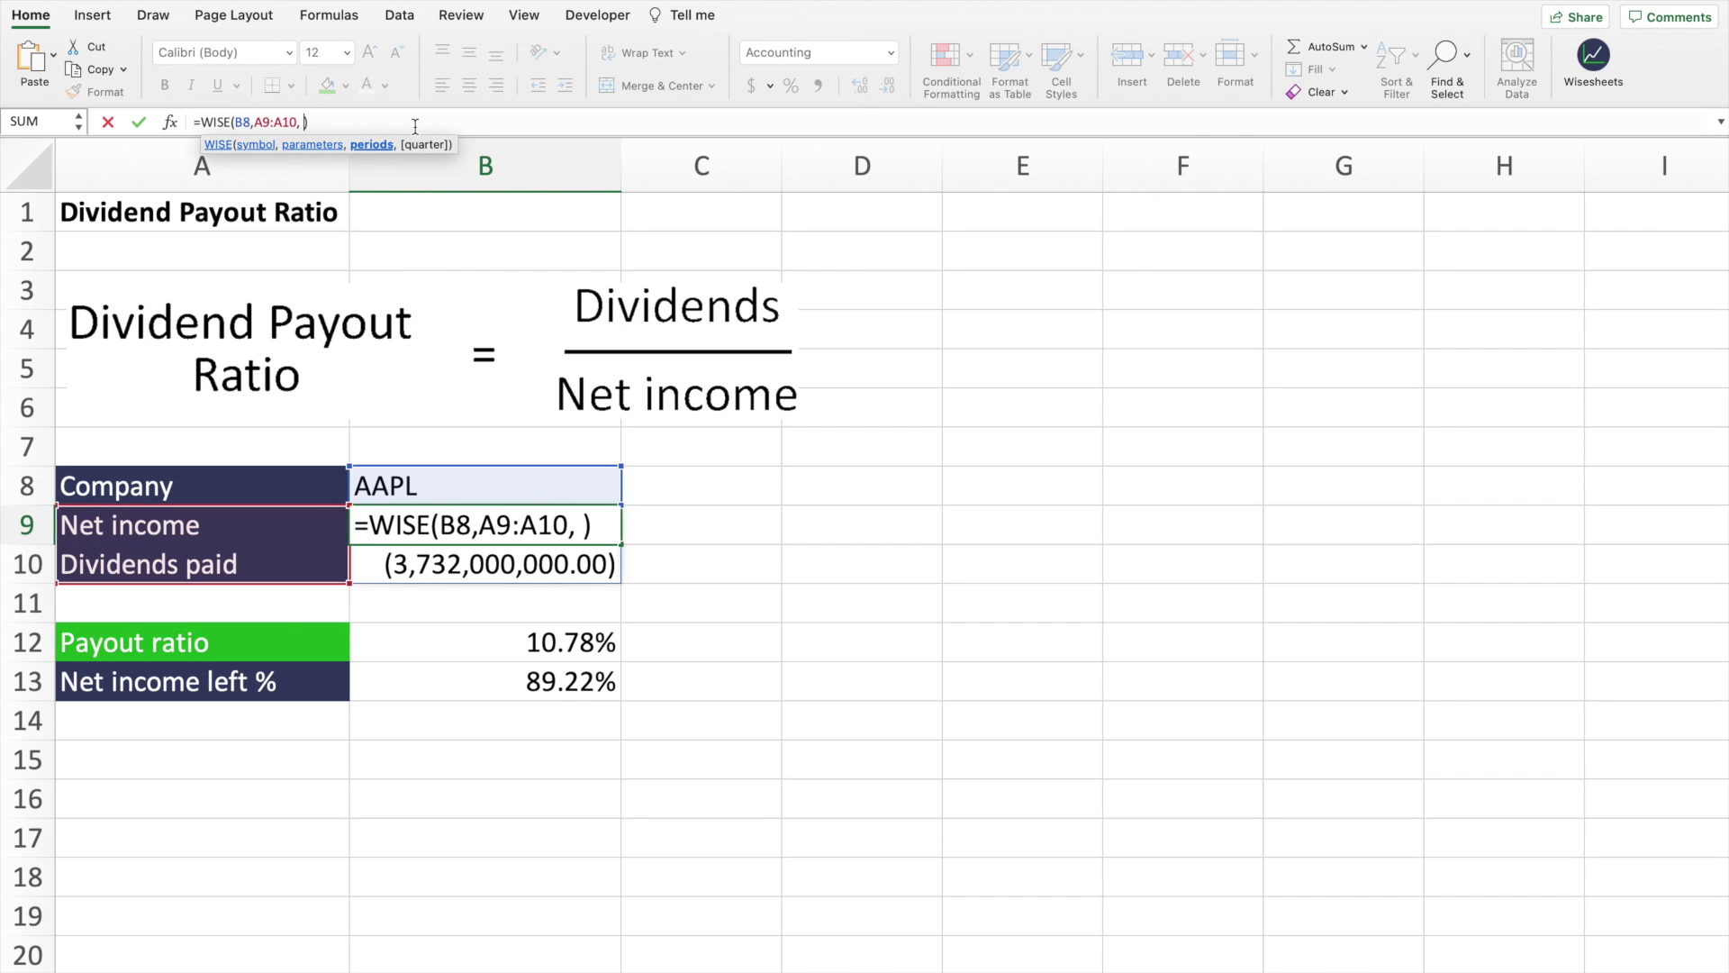
{"action": "type", "text": "\"tt"}
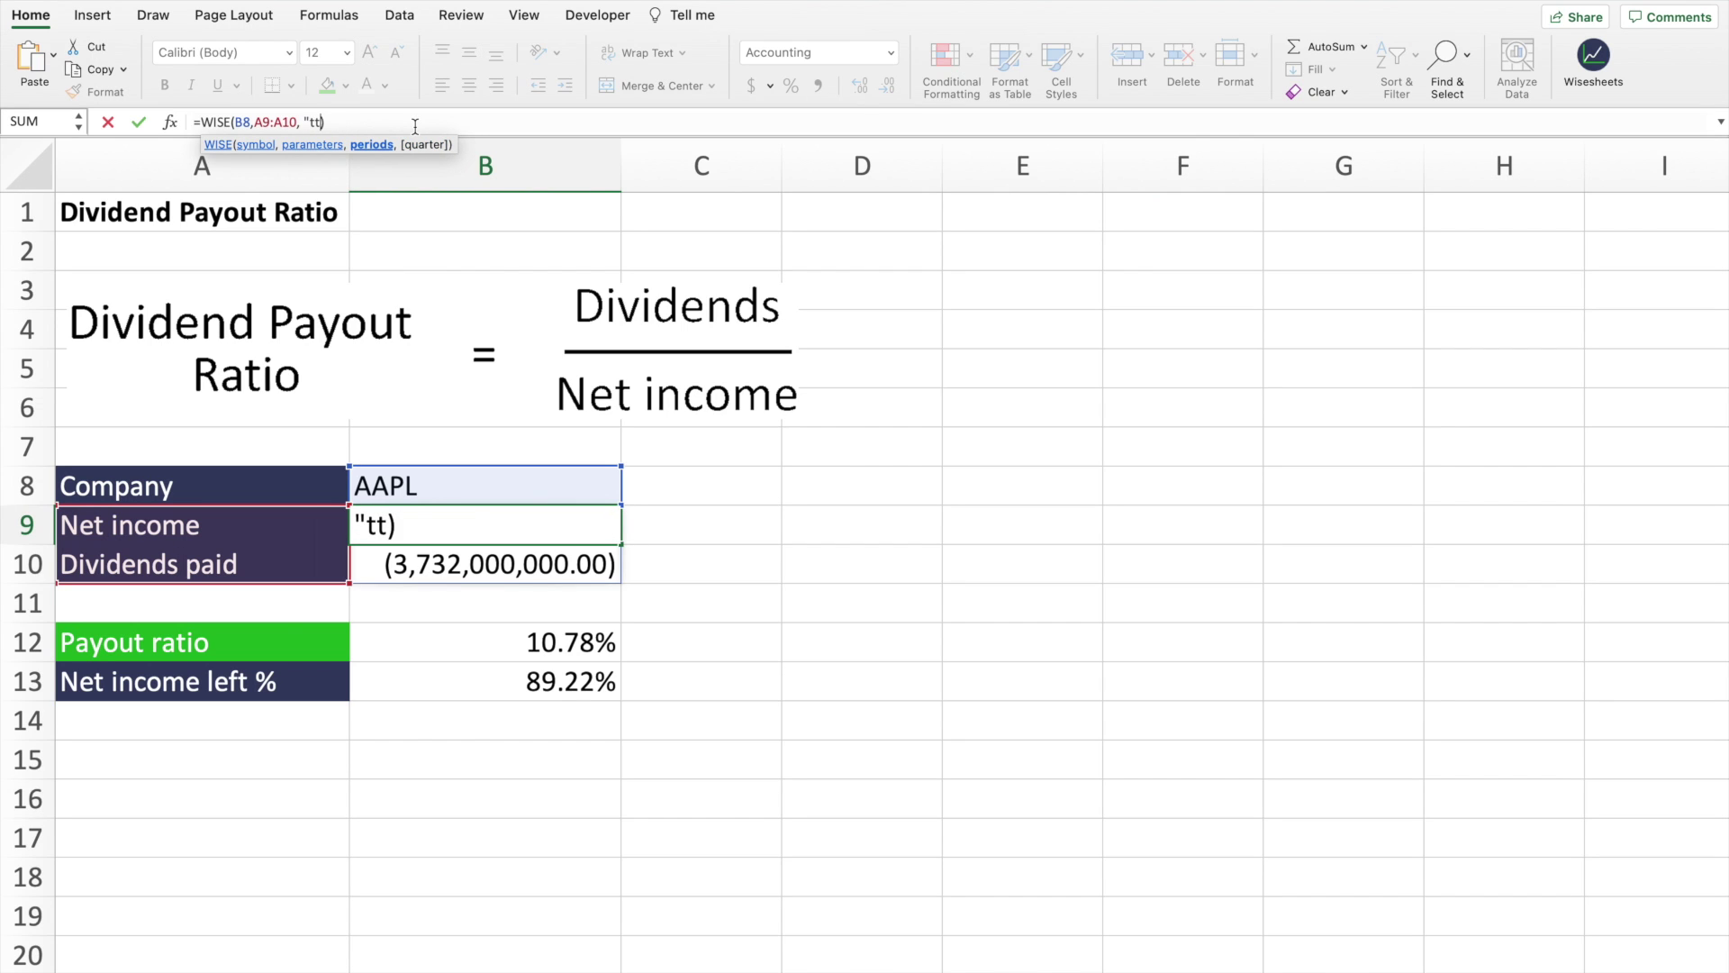
{"action": "type", "text": "m\""}
{"action": "key", "text": "Return"}
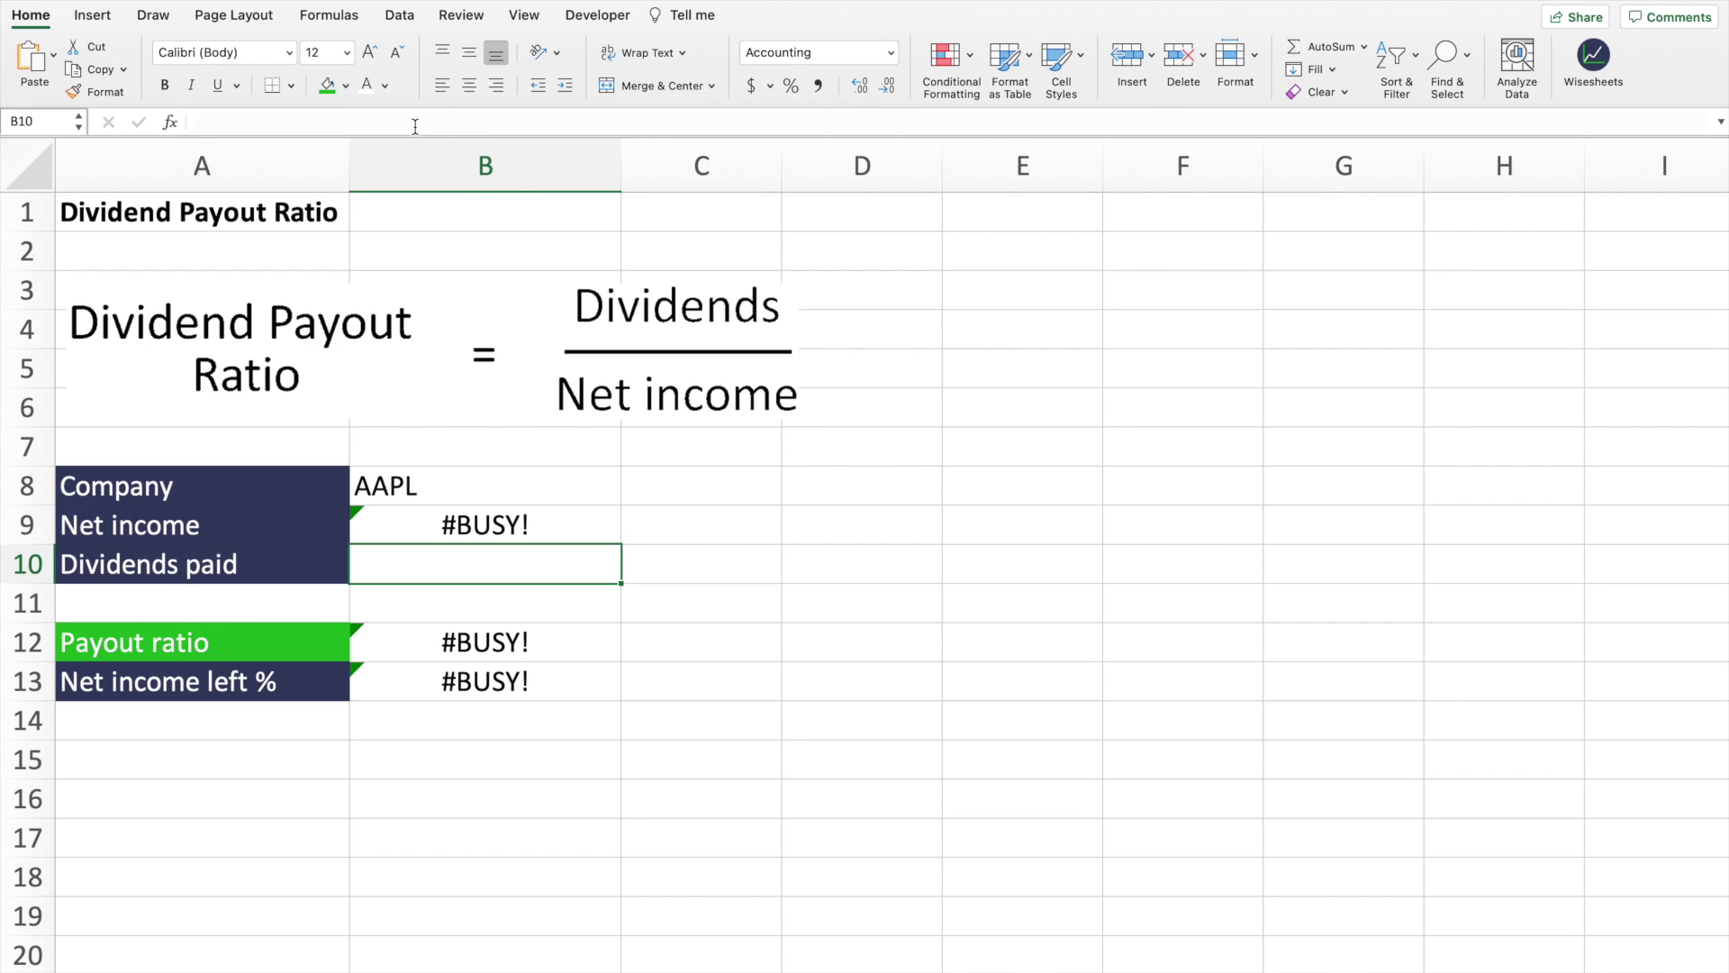
{"action": "left_click", "coordinate": [220, 532]}
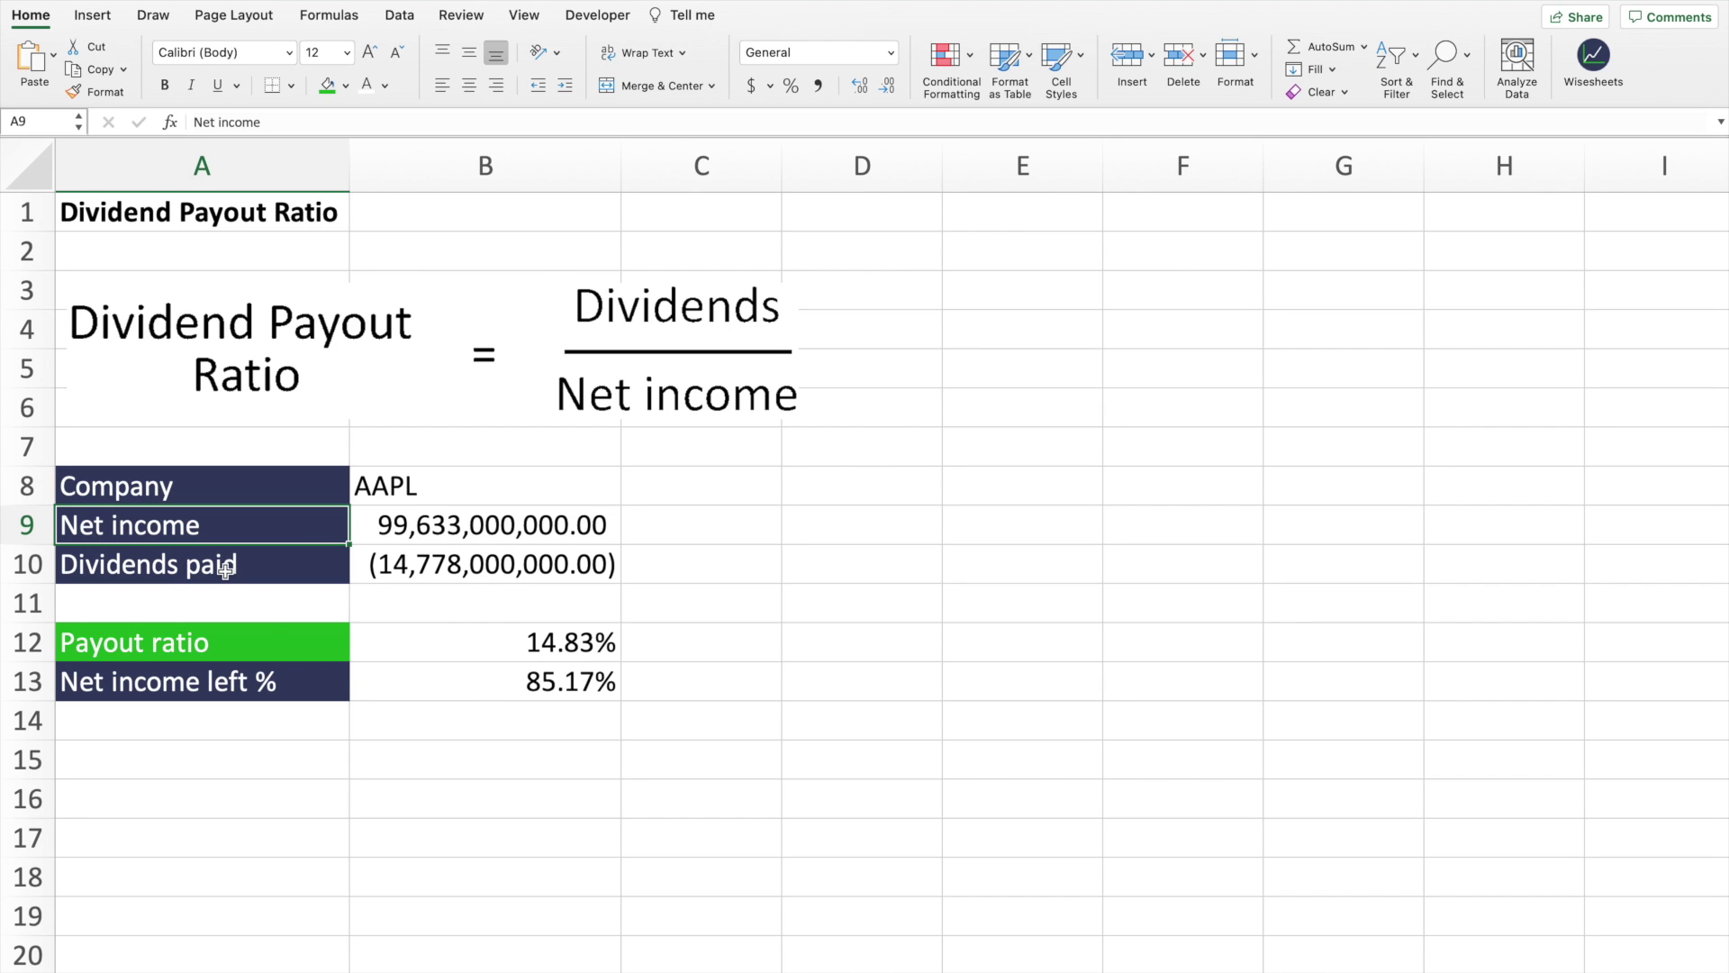
Replace the A13 label with a copy of the green Payout ratio label.
{"action": "left_click", "coordinate": [514, 650]}
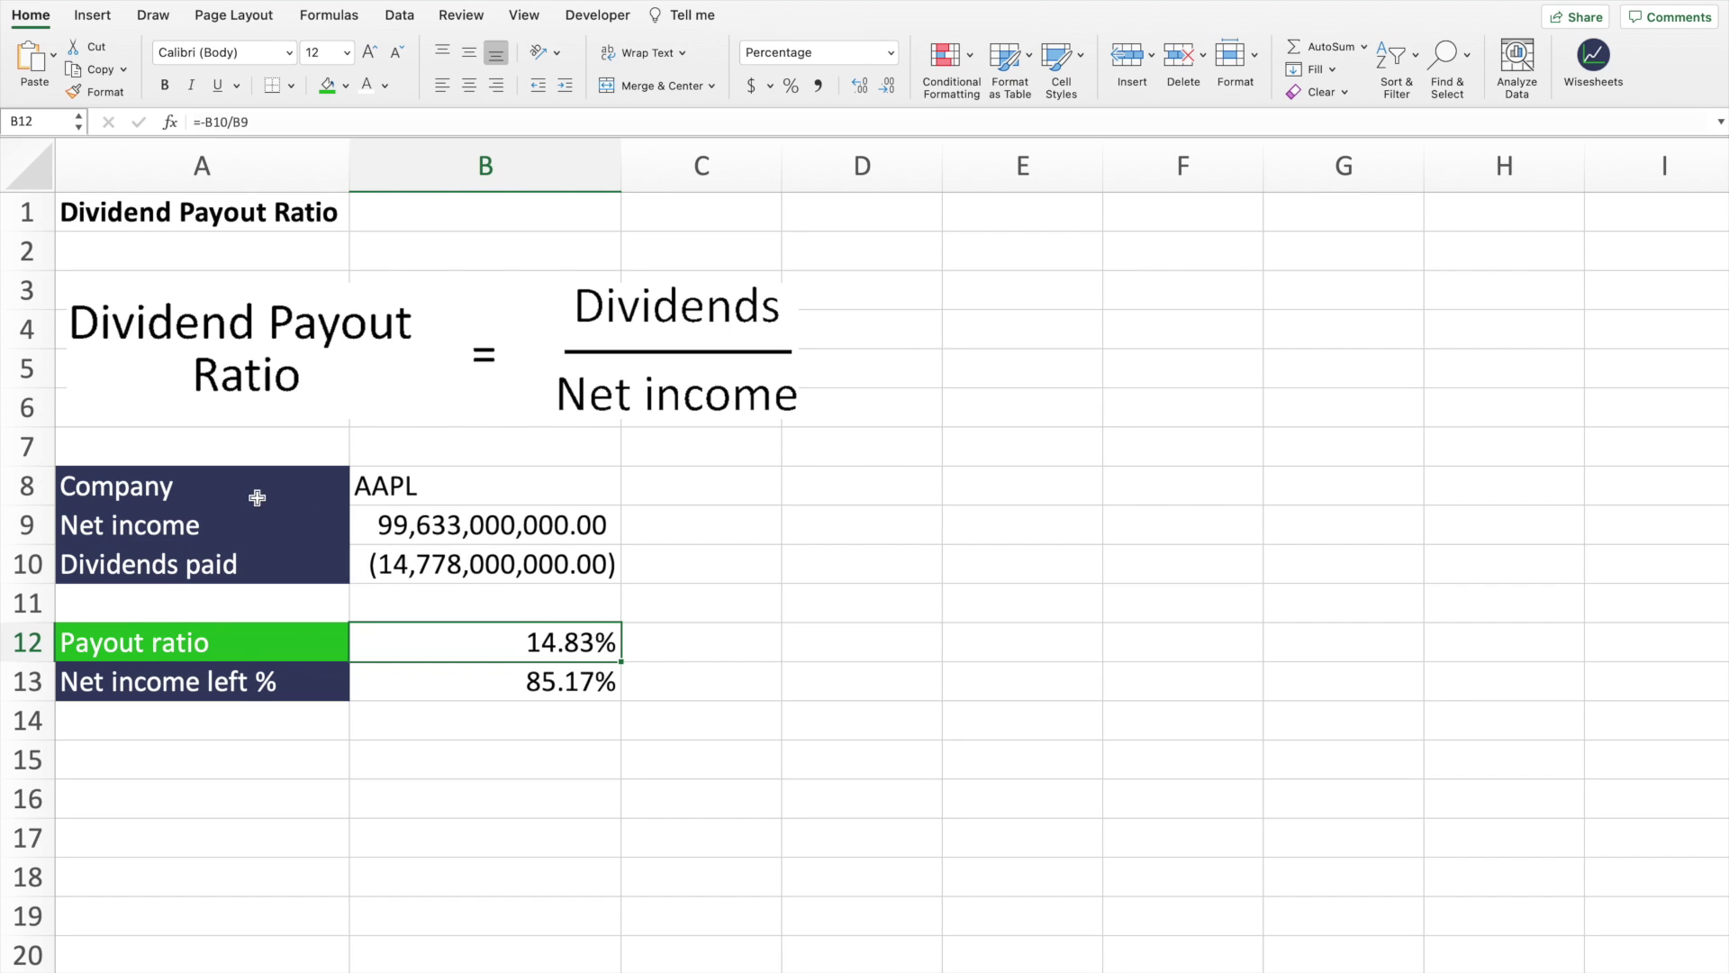
{"action": "left_click_drag", "start_coordinate": [240, 487], "coordinate": [509, 562]}
{"action": "left_click", "coordinate": [756, 610]}
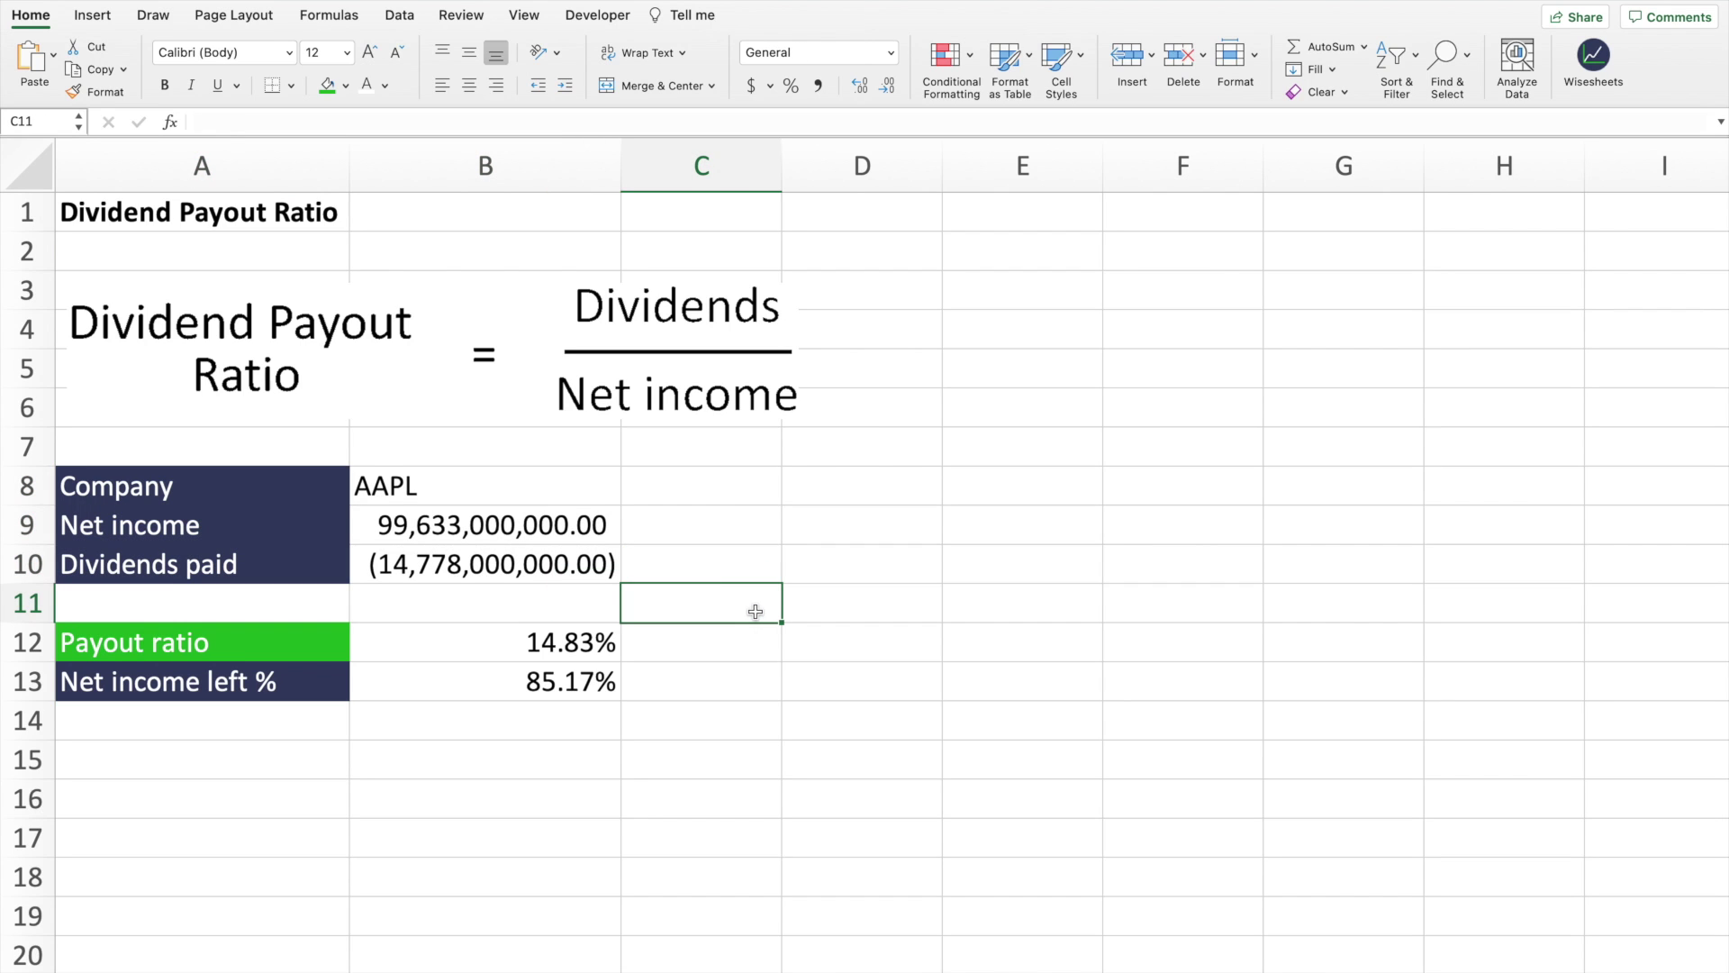
{"action": "left_click", "coordinate": [239, 682]}
{"action": "key", "text": "Delete"}
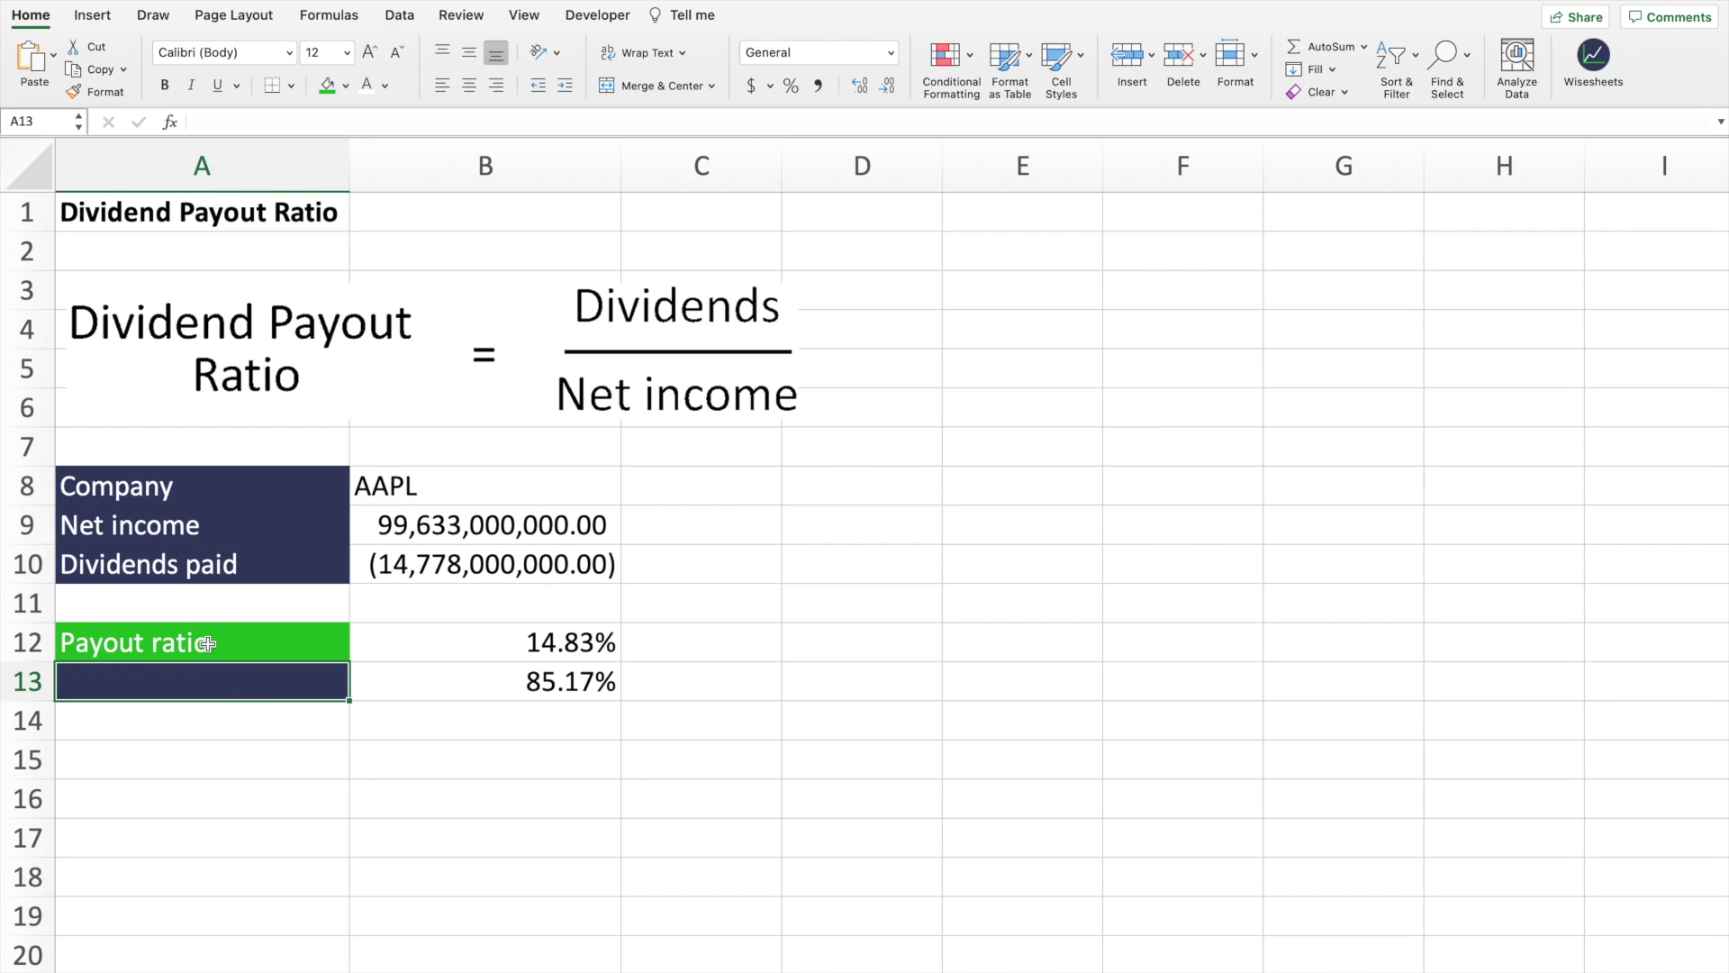
{"action": "left_click", "coordinate": [209, 643]}
{"action": "key", "text": "super+c"}
{"action": "left_click", "coordinate": [220, 688]}
{"action": "key", "text": "super+v"}
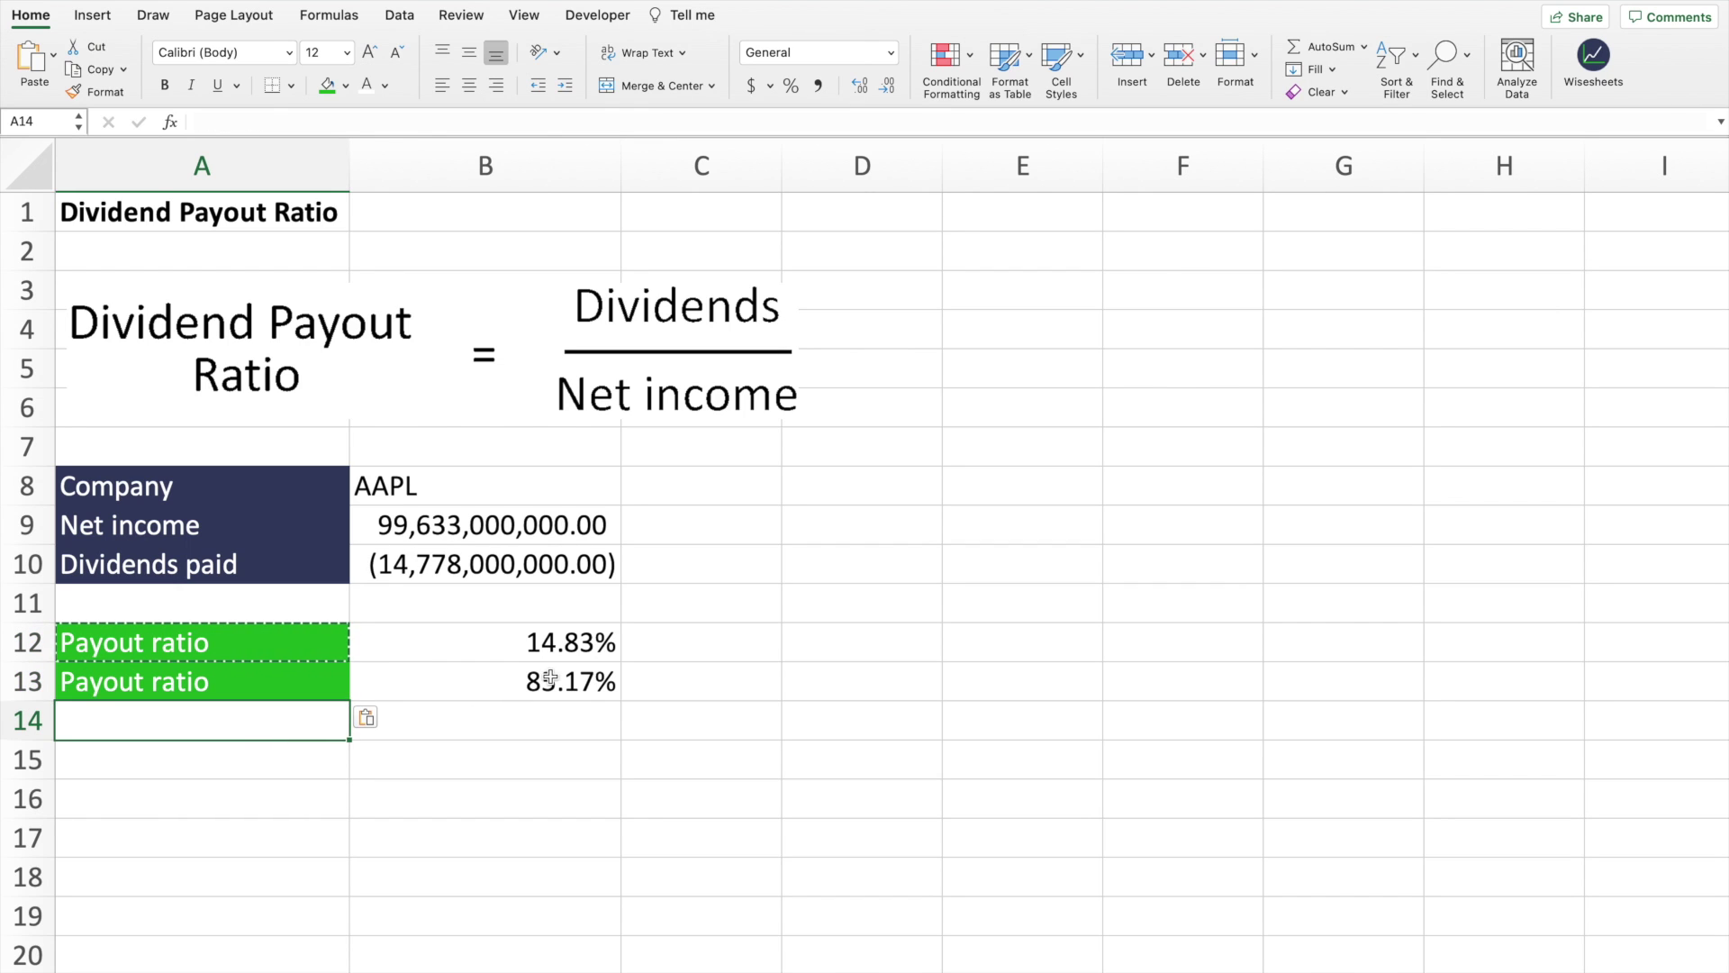
{"action": "left_click", "coordinate": [550, 680]}
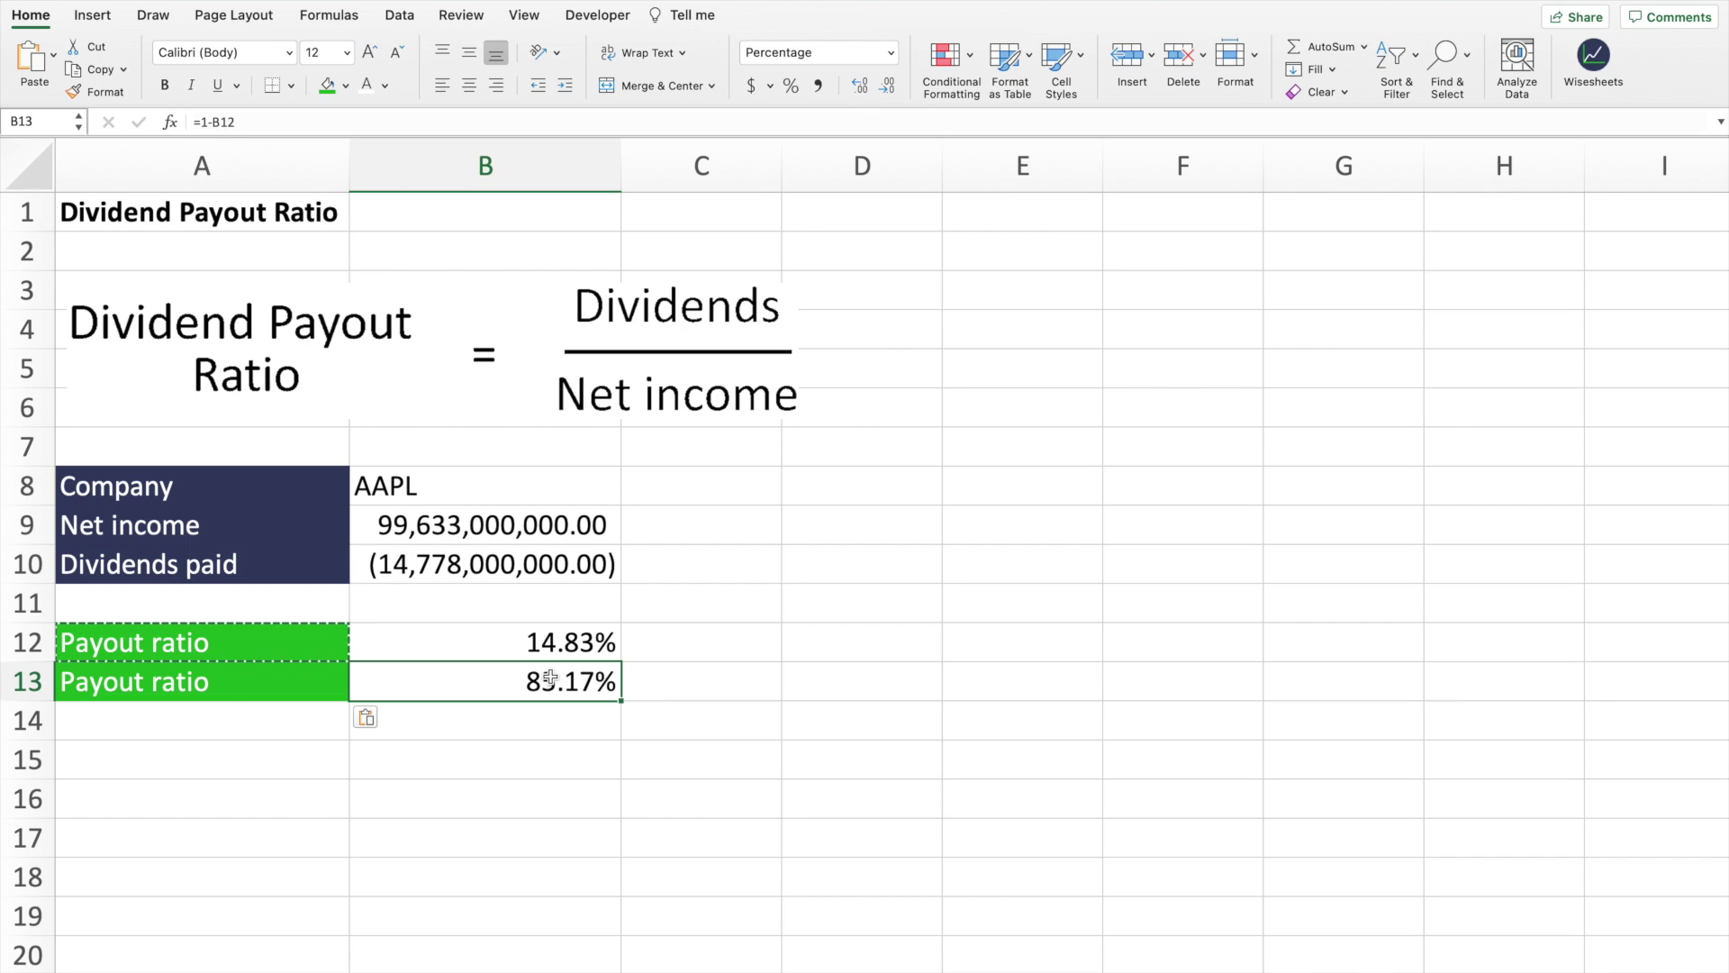
Change B9's WISE period from "ttm" back to 2021, restoring the 15.28% payout ratio.
{"action": "left_click", "coordinate": [505, 554]}
{"action": "left_click", "coordinate": [506, 520]}
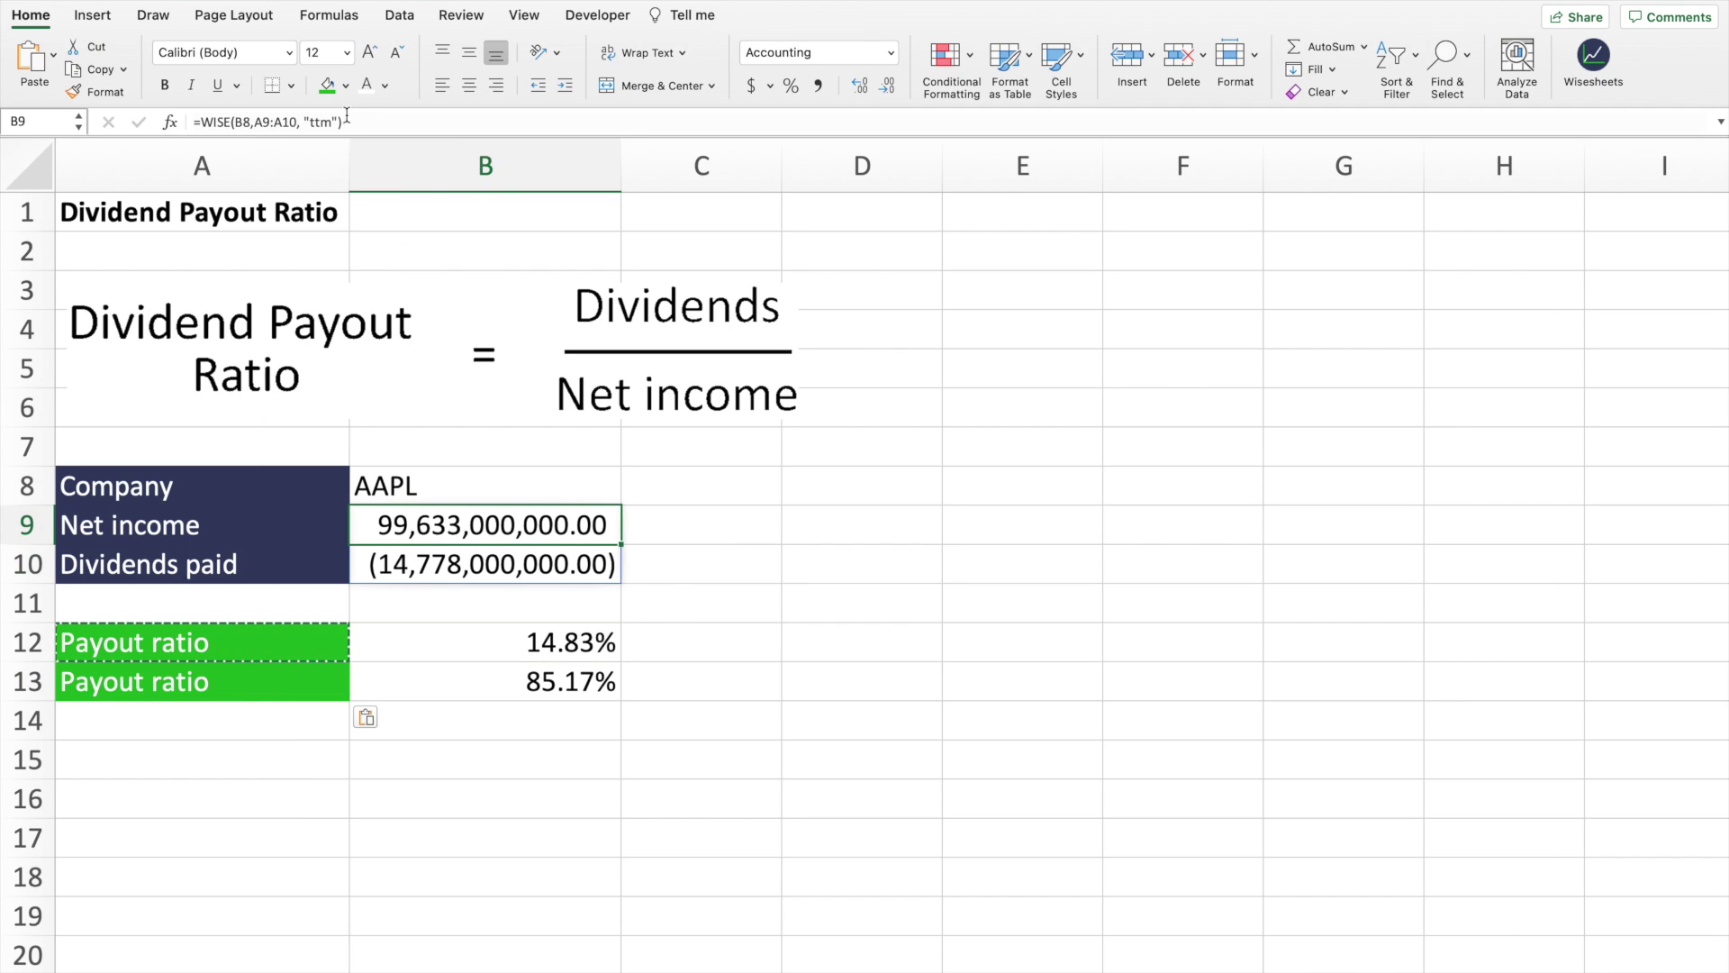
{"action": "left_click", "coordinate": [389, 121]}
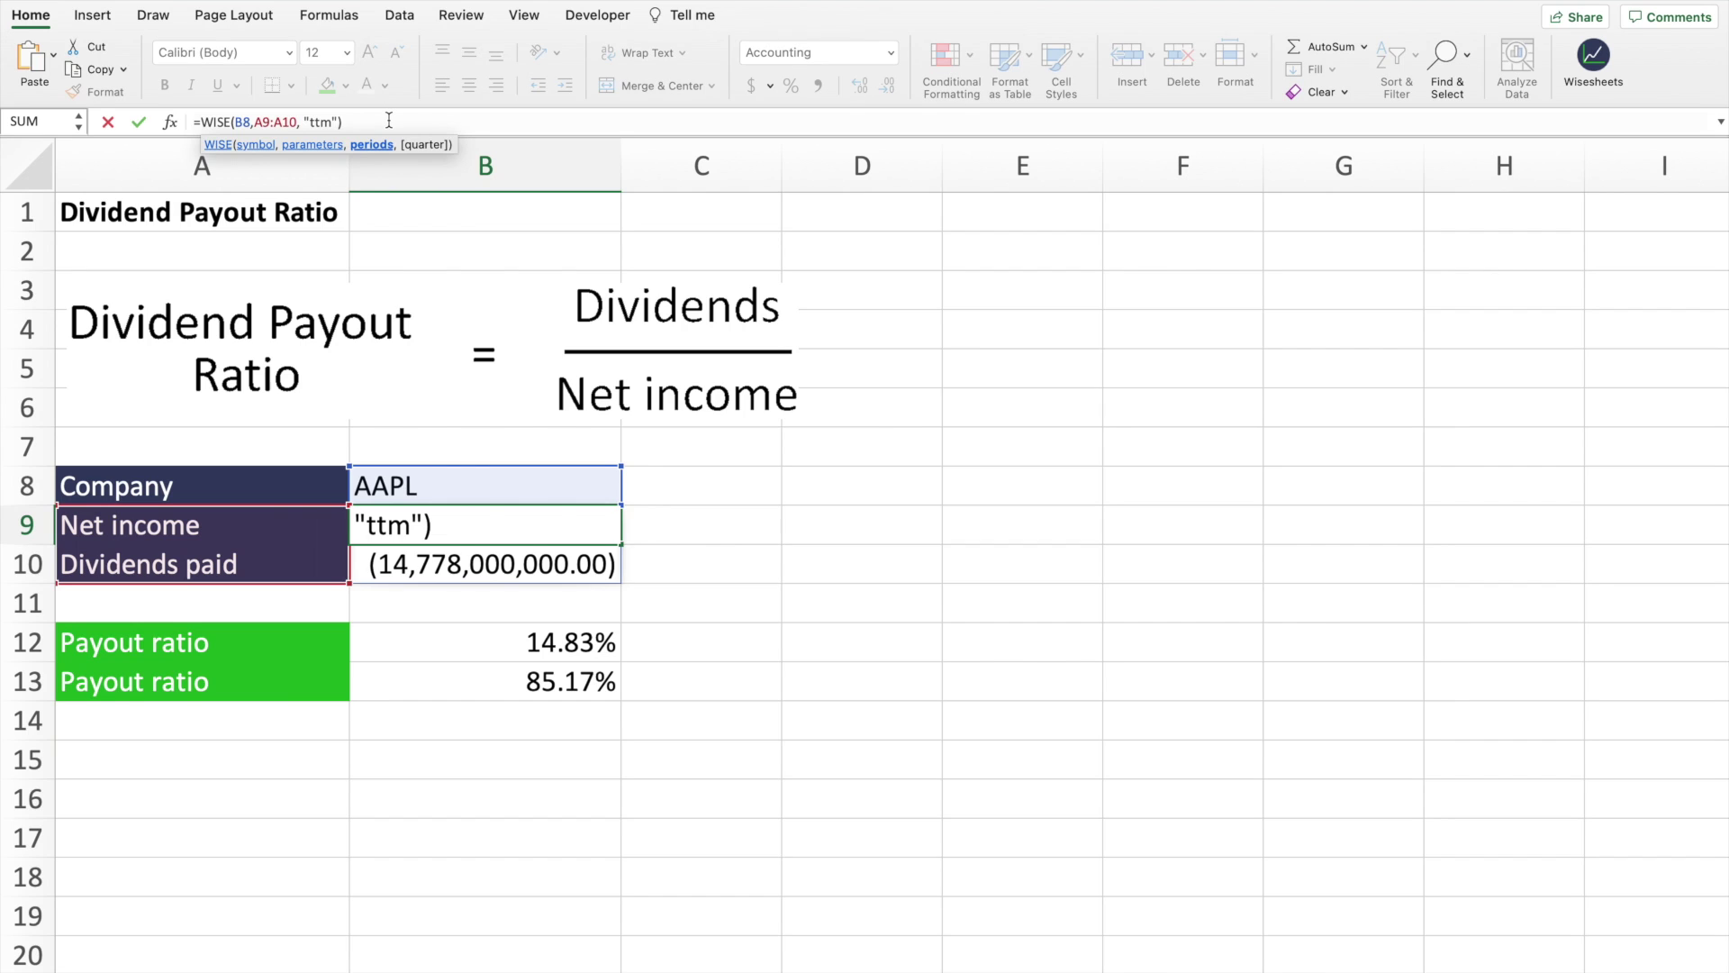
{"action": "key", "text": "BackSpace"}
{"action": "key", "text": "BackSpace"}
{"action": "key", "text": "BackSpace"}
{"action": "key", "text": "BackSpace"}
{"action": "key", "text": "BackSpace"}
{"action": "type", "text": "2021"}
{"action": "key", "text": "Return"}
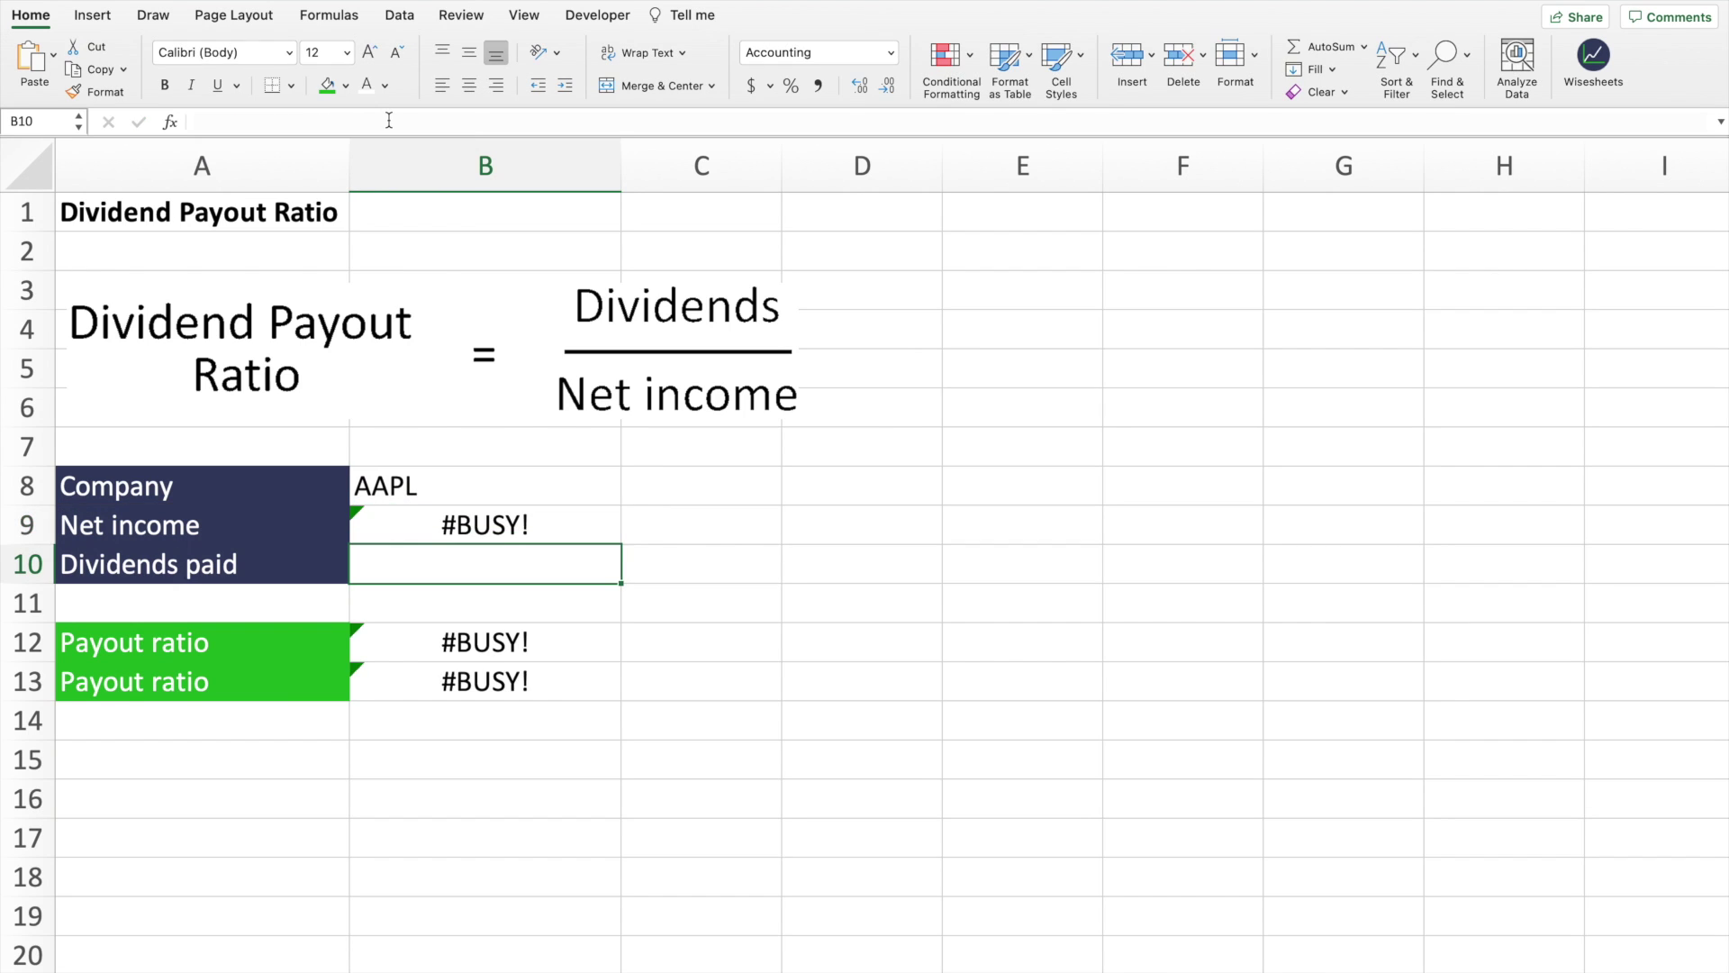
Replace B13 with =WISE(B8,A13, 2021), pulling the 15.28% payout ratio directly.
{"action": "left_click", "coordinate": [574, 689]}
{"action": "key", "text": "Delete"}
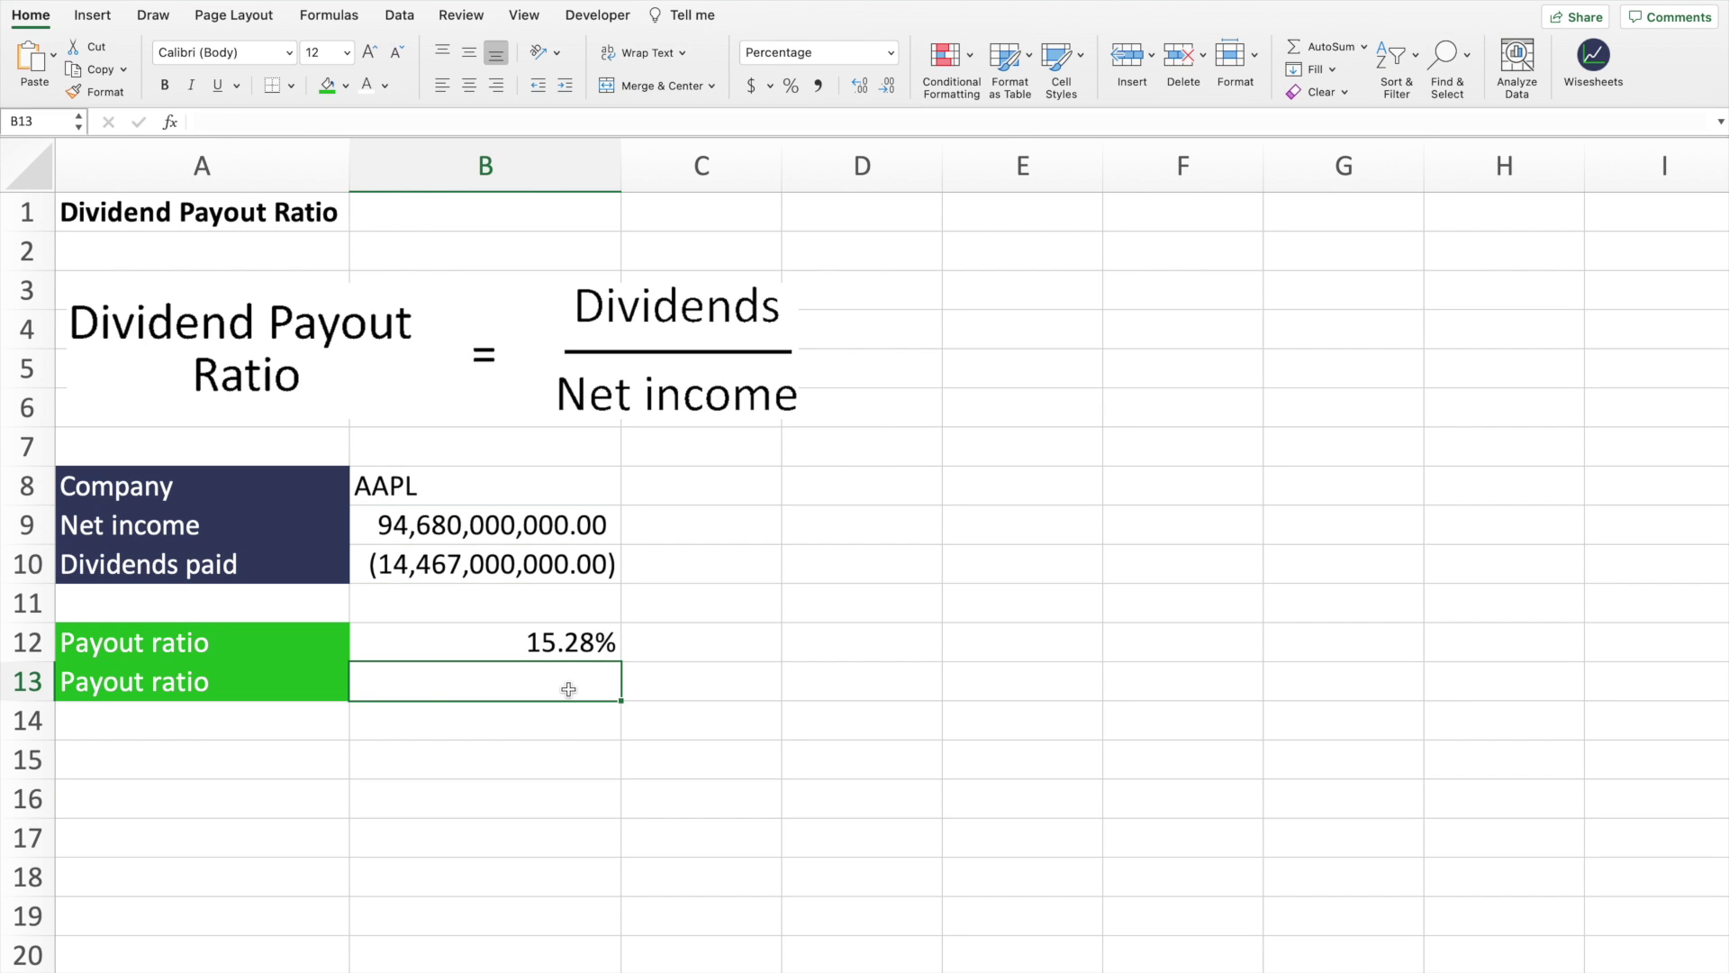
{"action": "type", "text": "=wise"}
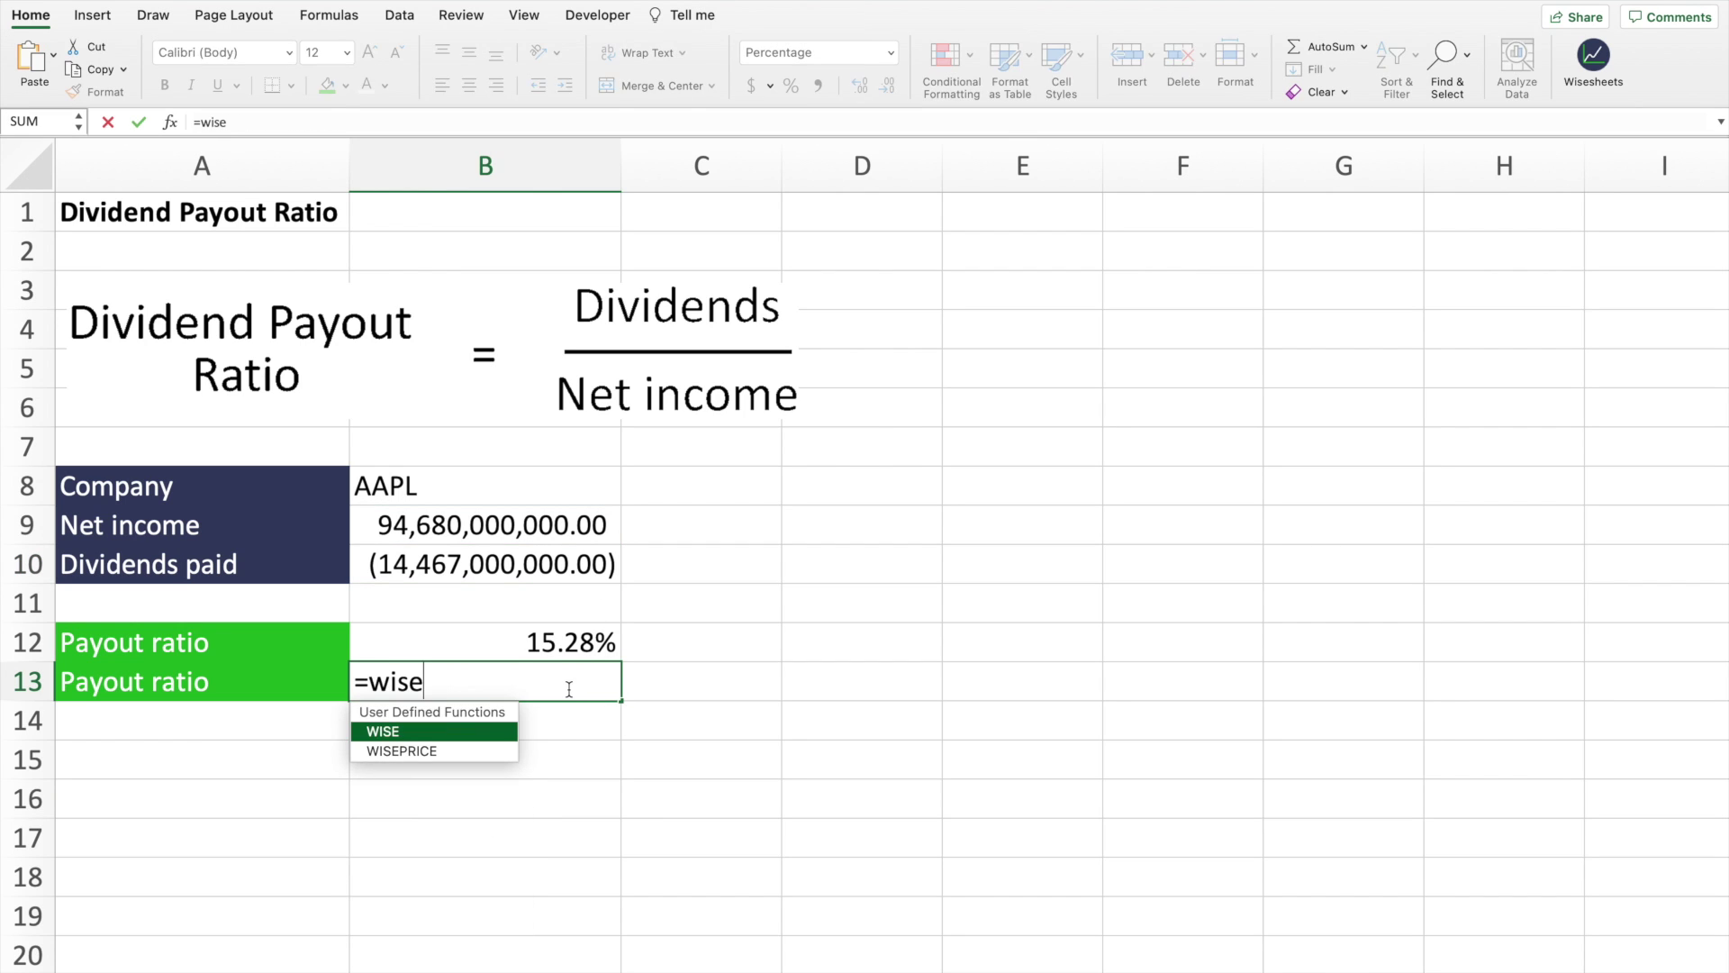
{"action": "key", "text": "Tab"}
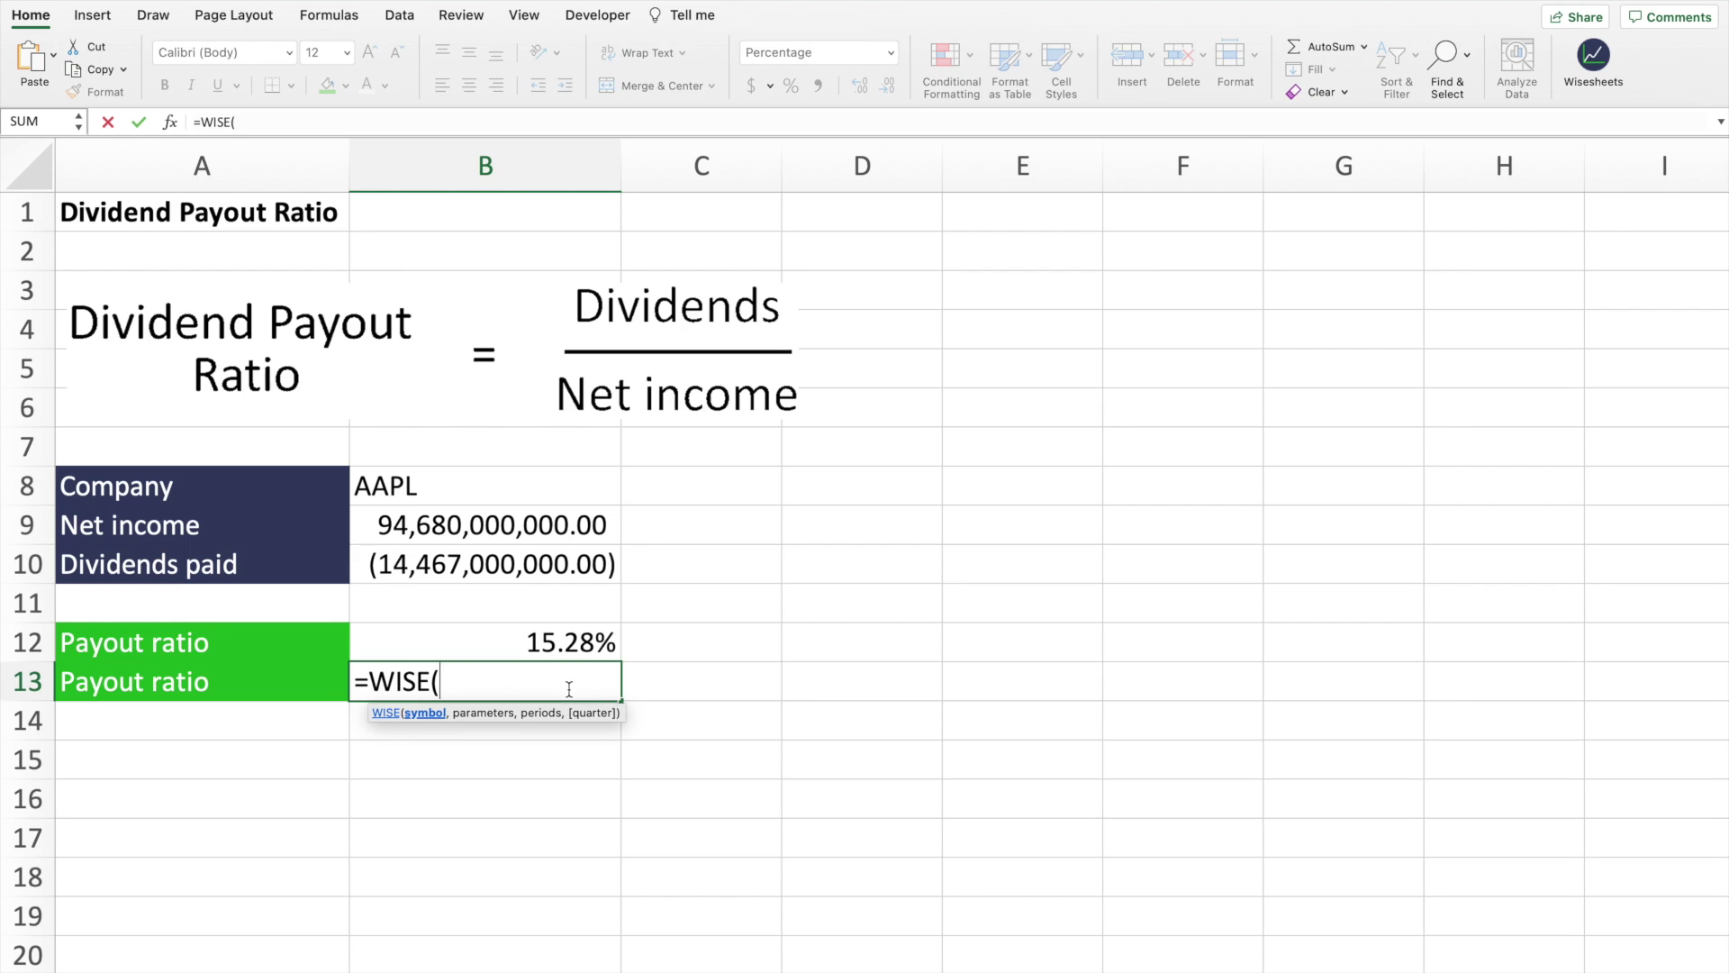
{"action": "left_click", "coordinate": [443, 493]}
{"action": "type", "text": ","}
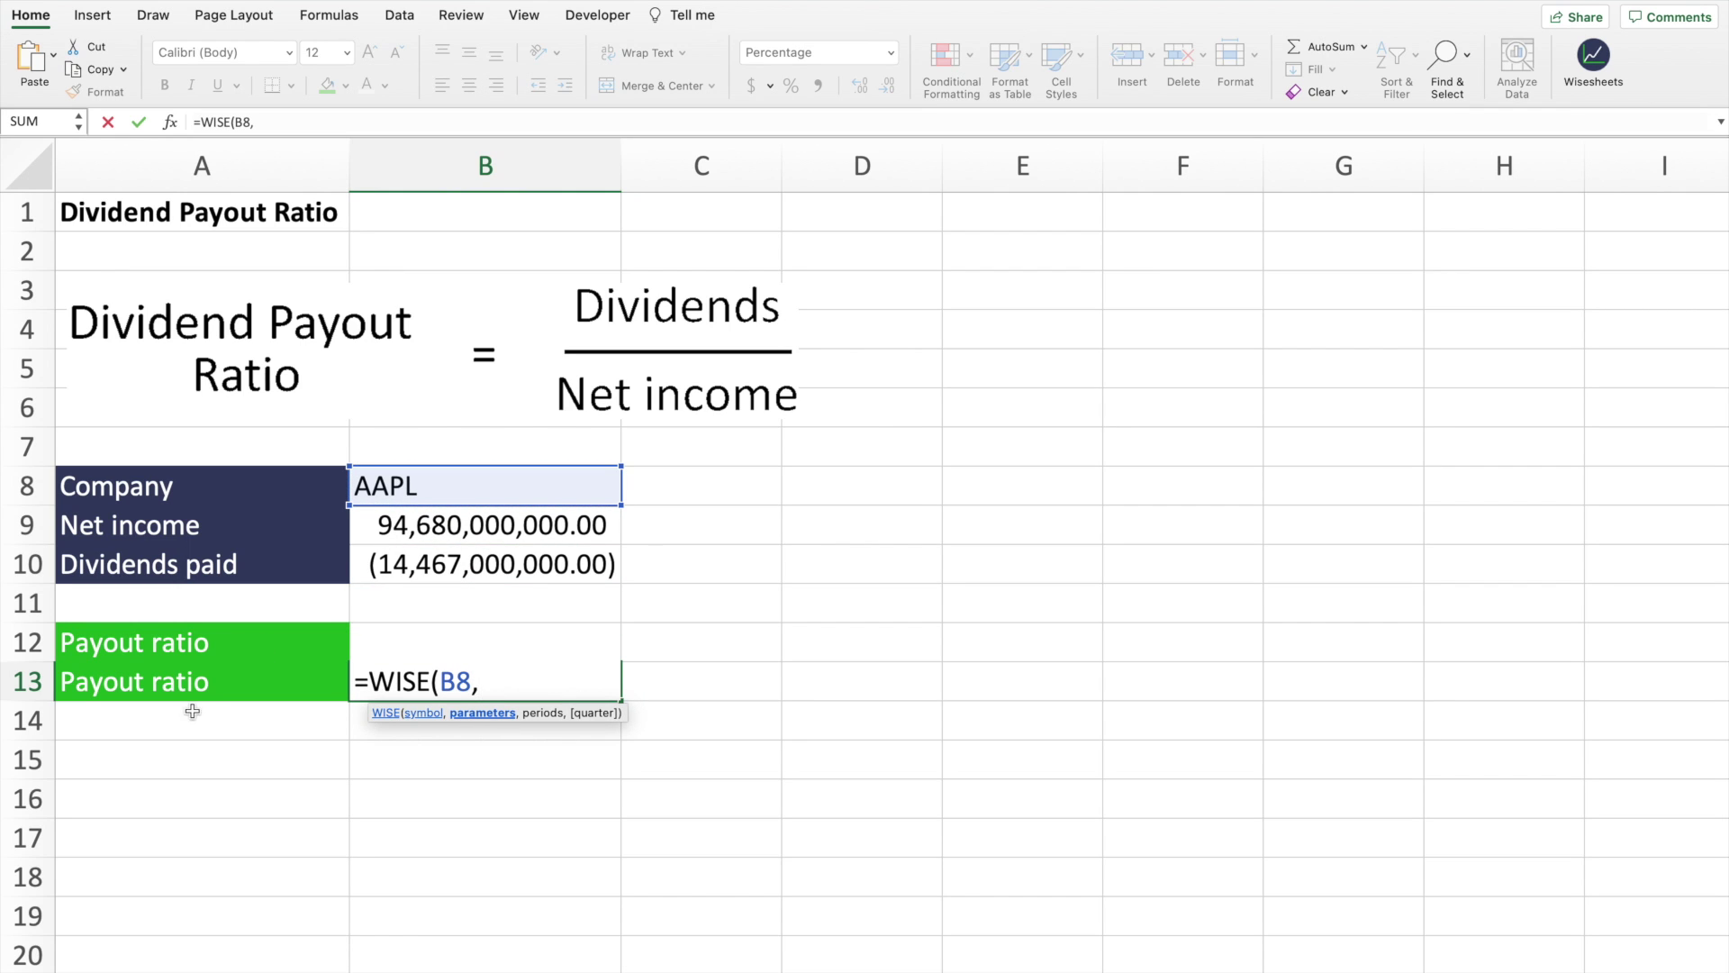
{"action": "left_click", "coordinate": [159, 681]}
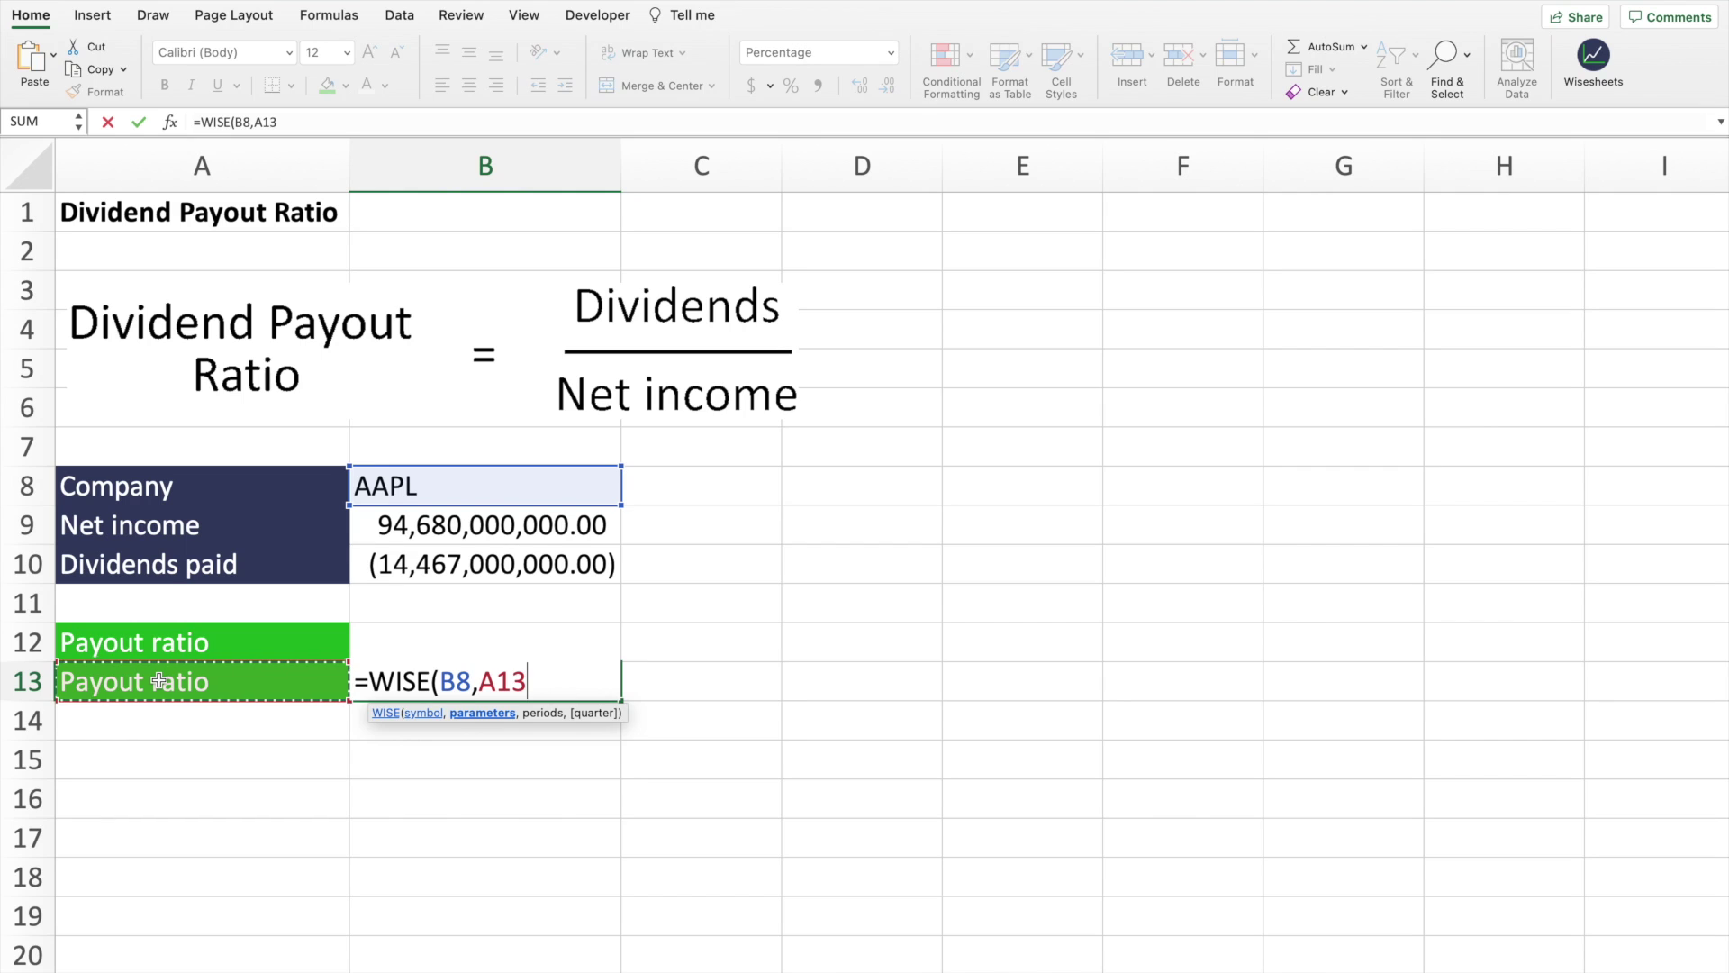
{"action": "type", "text": ", 202"}
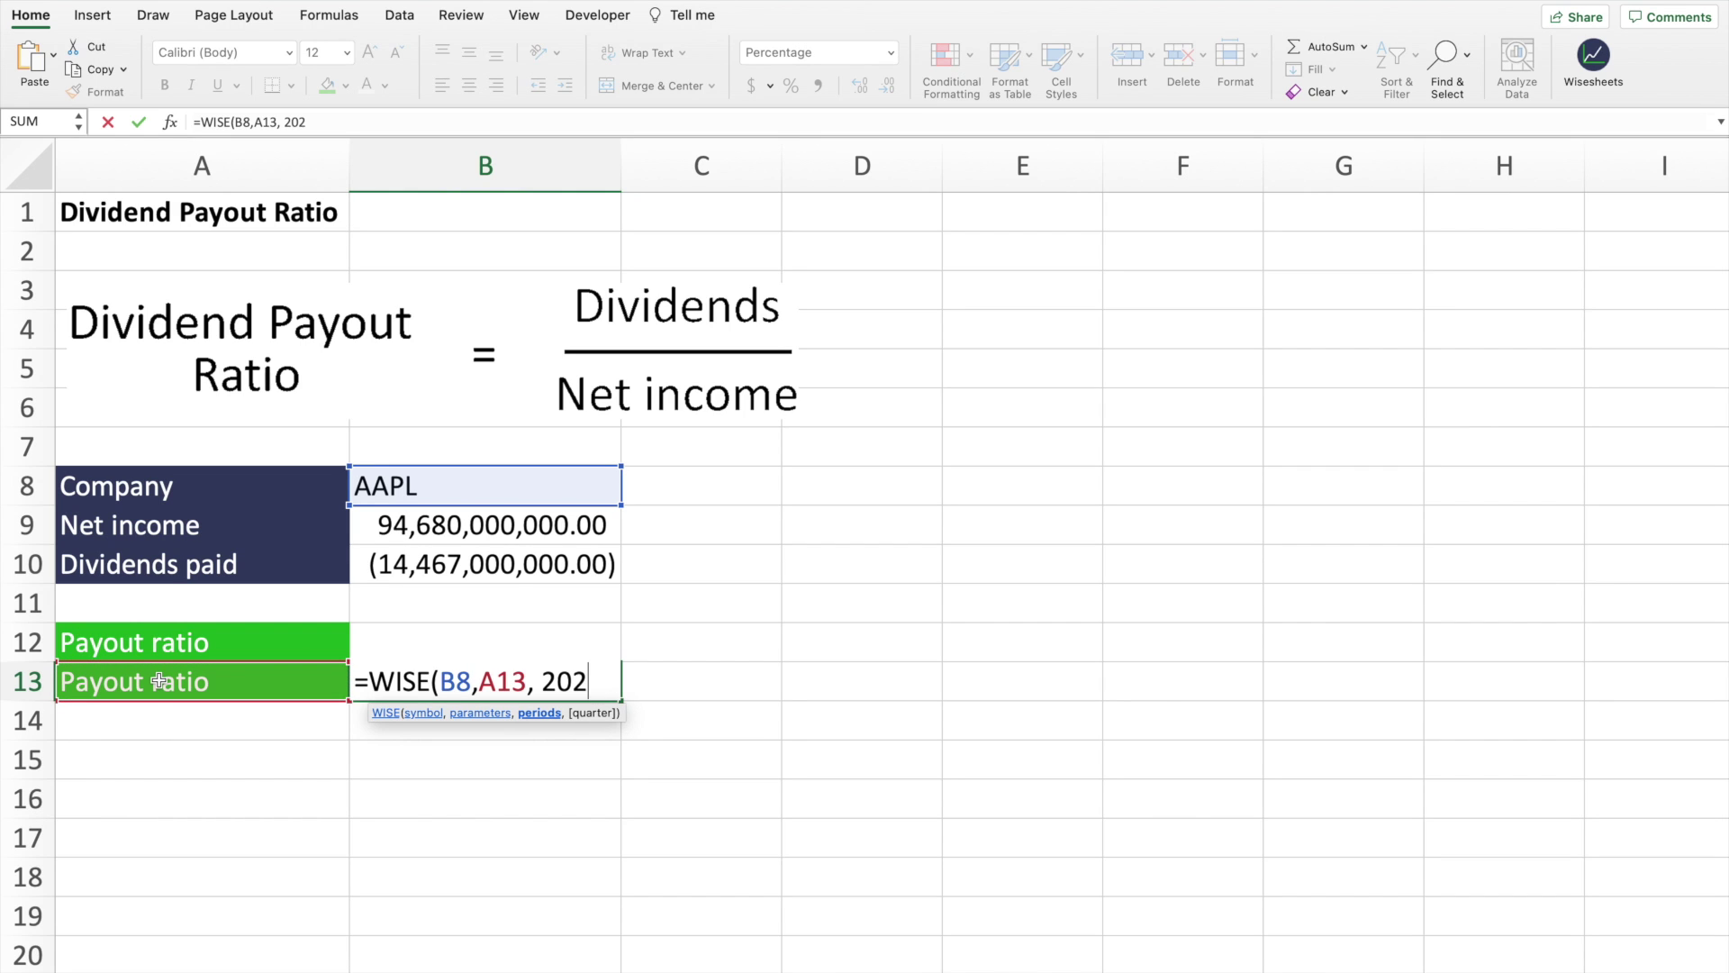
{"action": "type", "text": "1)"}
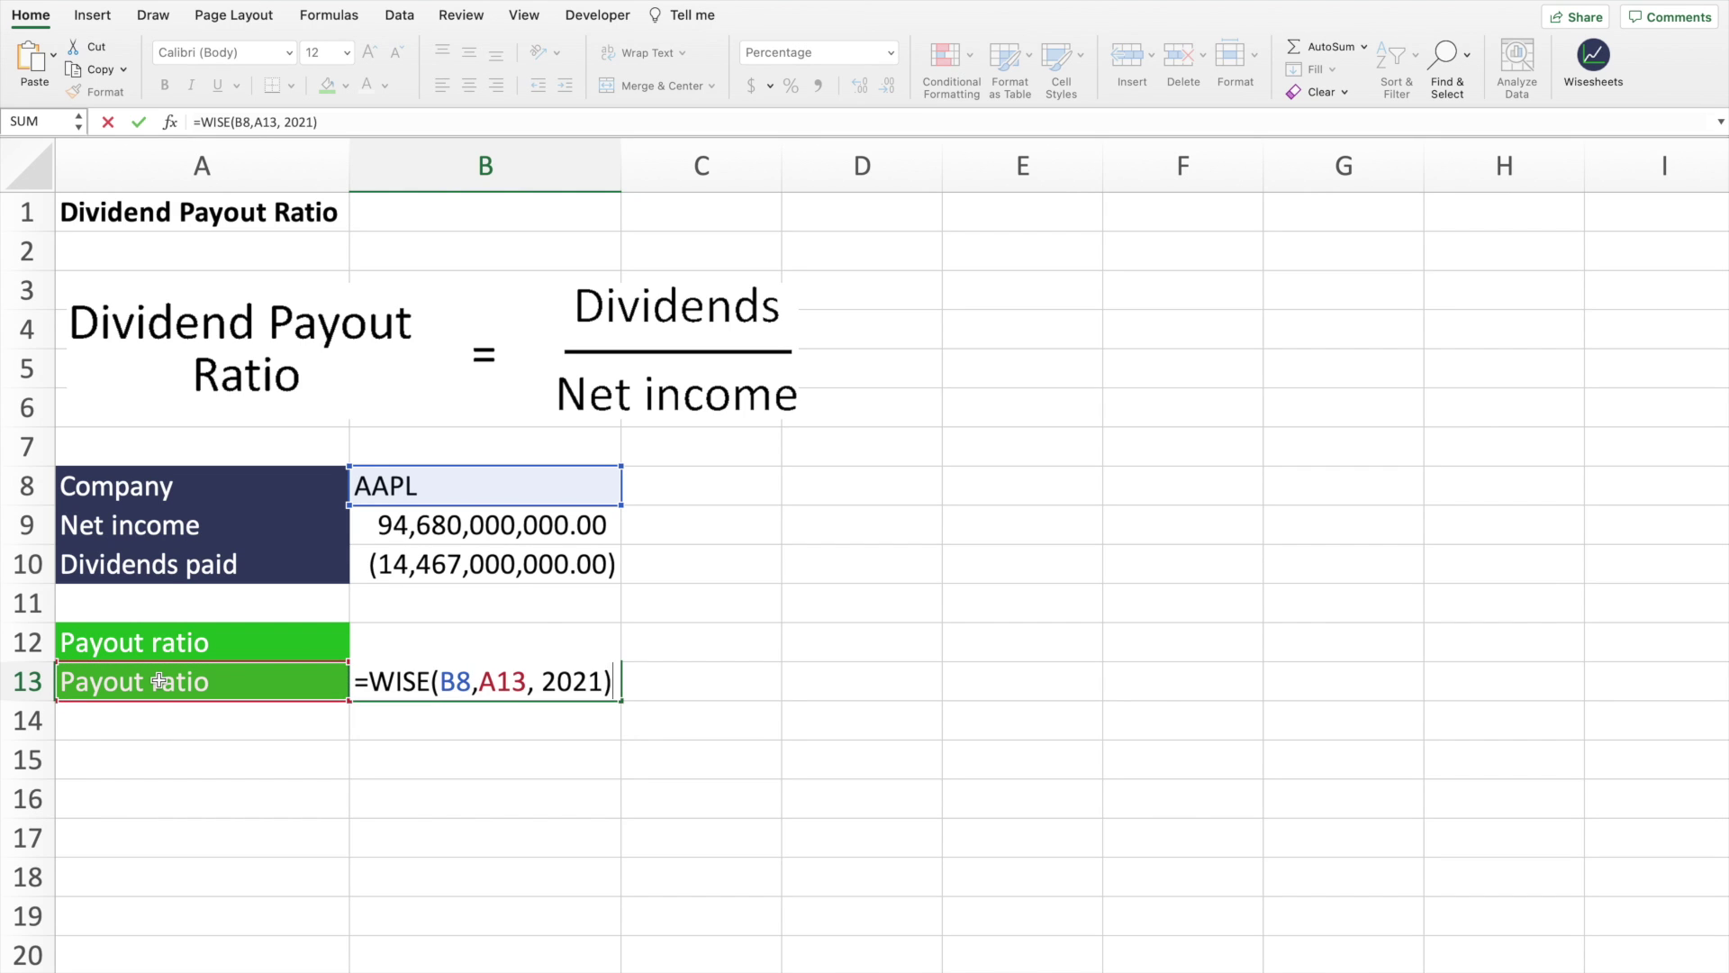
{"action": "key", "text": "Return"}
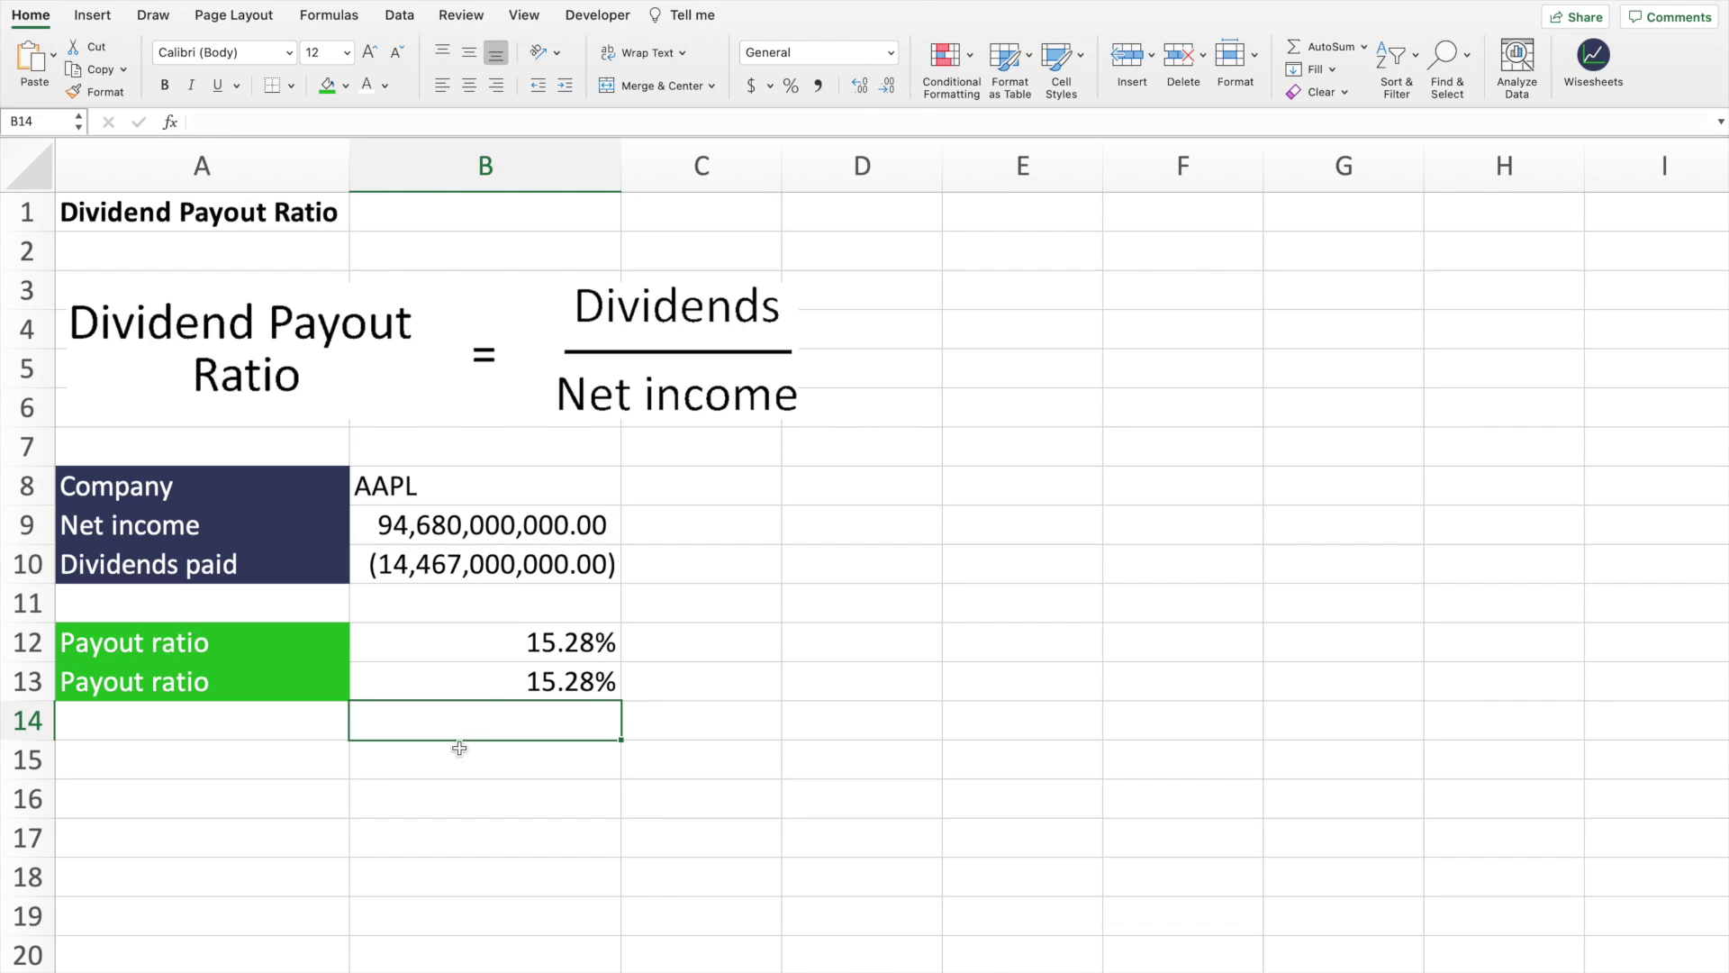
{"action": "left_click", "coordinate": [490, 650]}
{"action": "mouse_move", "coordinate": [490, 654]}
{"action": "left_mouse_down"}
{"action": "mouse_move", "coordinate": [491, 682]}
{"action": "mouse_move", "coordinate": [255, 687]}
{"action": "left_mouse_up"}
{"action": "left_click", "coordinate": [438, 751]}
{"action": "left_click", "coordinate": [532, 688]}
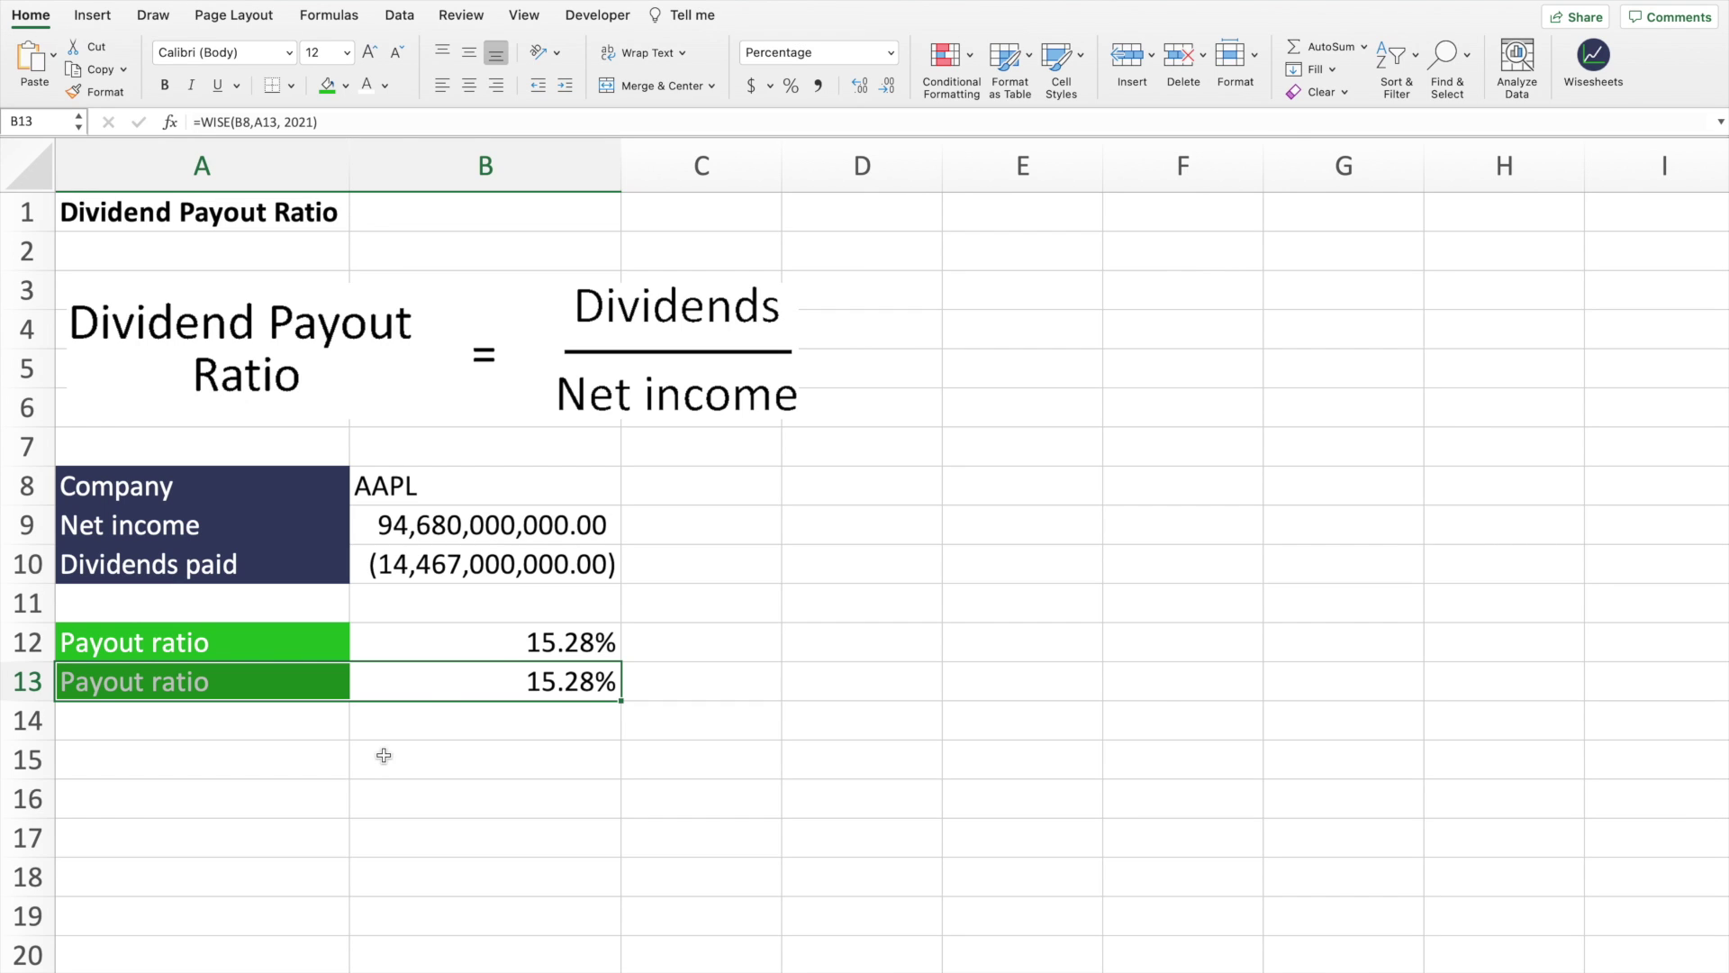
Change the ticker in B8 from AAPL to MSFT so both payout ratios show 26.96%.
{"action": "left_click", "coordinate": [541, 487]}
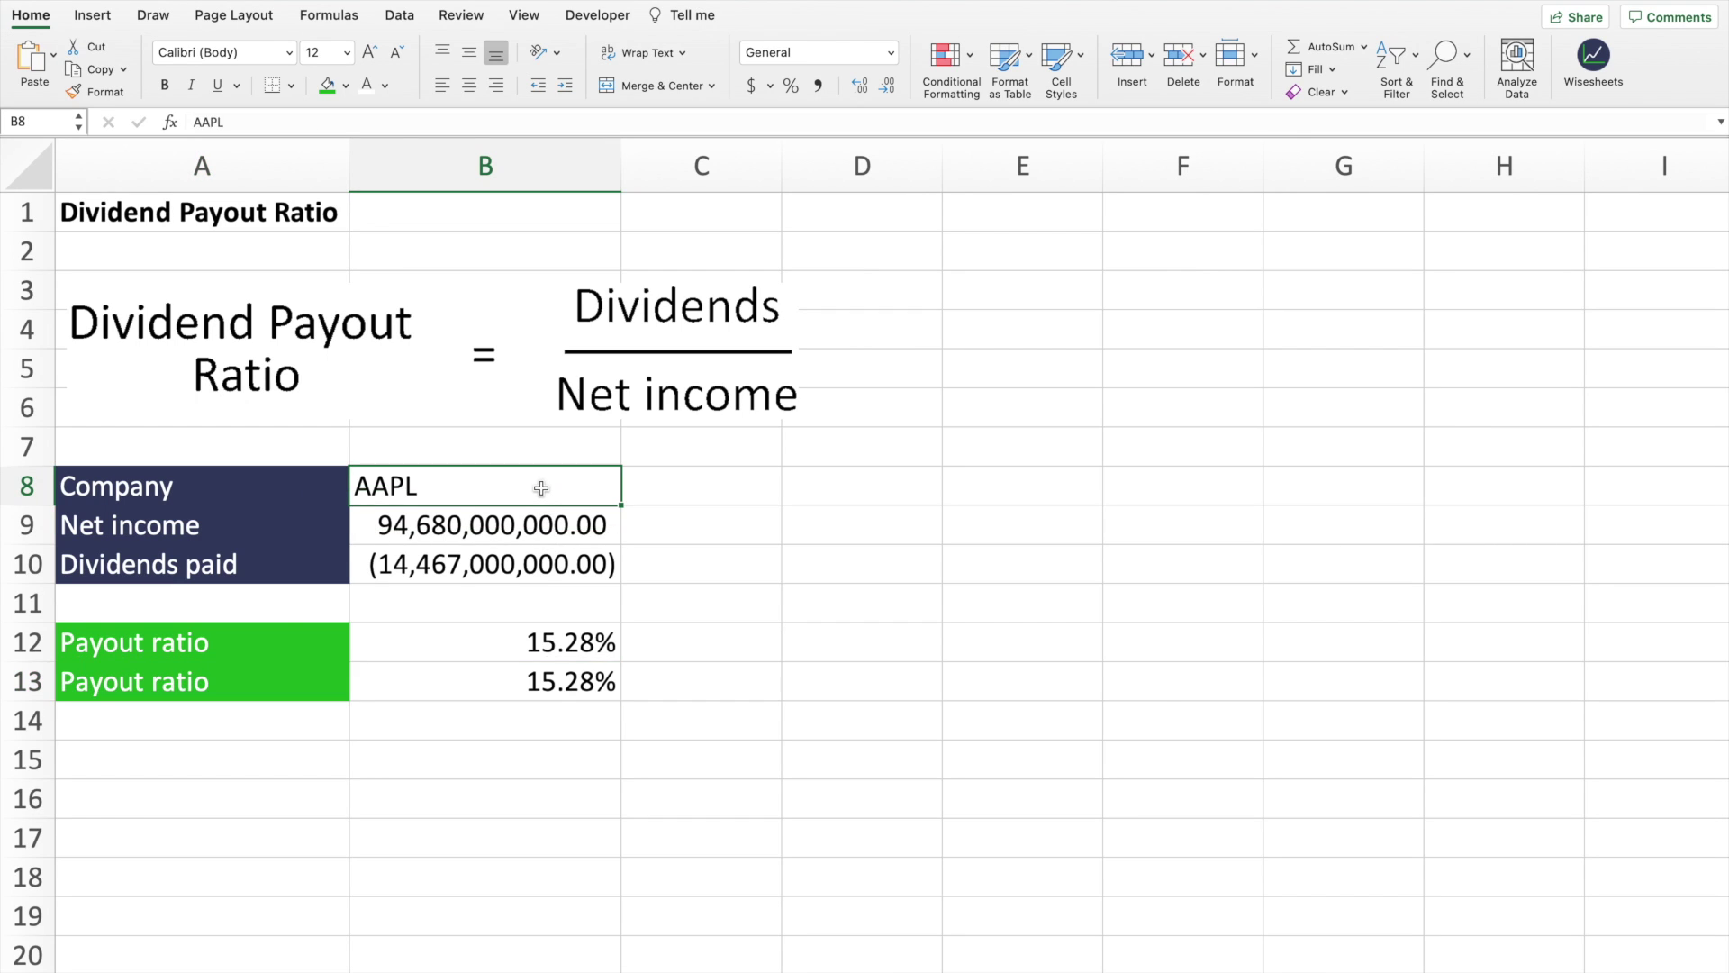
{"action": "key", "text": "Delete"}
{"action": "type", "text": "MS"}
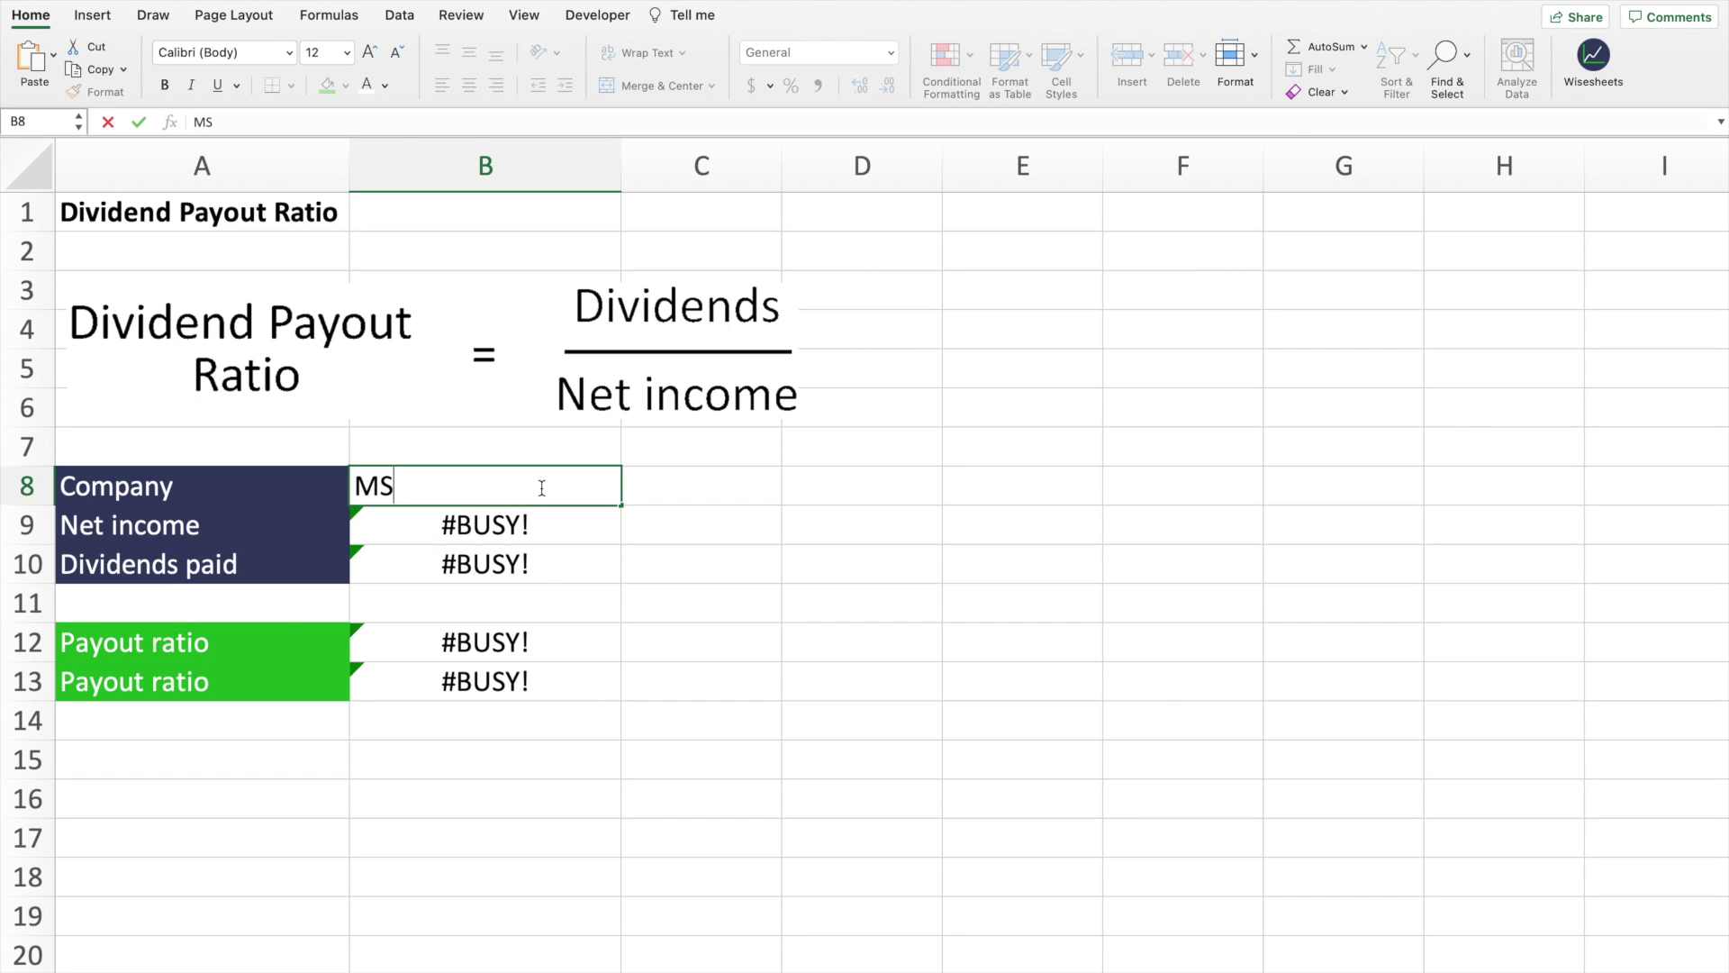
{"action": "type", "text": "FT"}
{"action": "key", "text": "Return"}
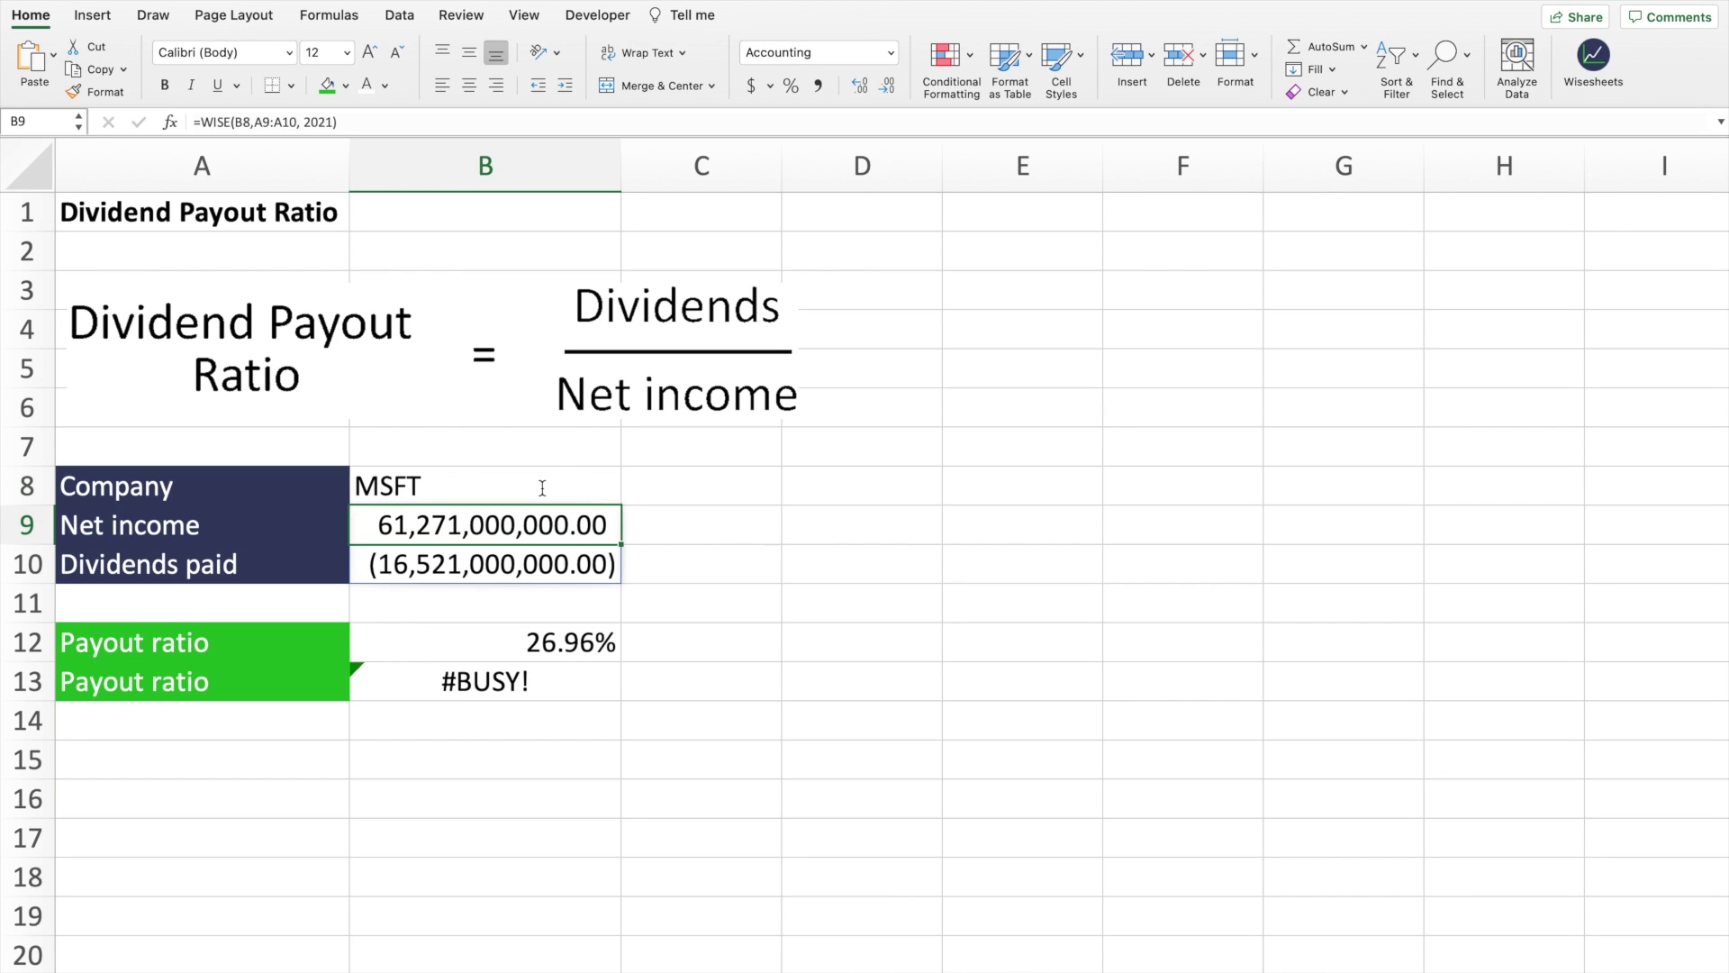
{"action": "left_click", "coordinate": [554, 481]}
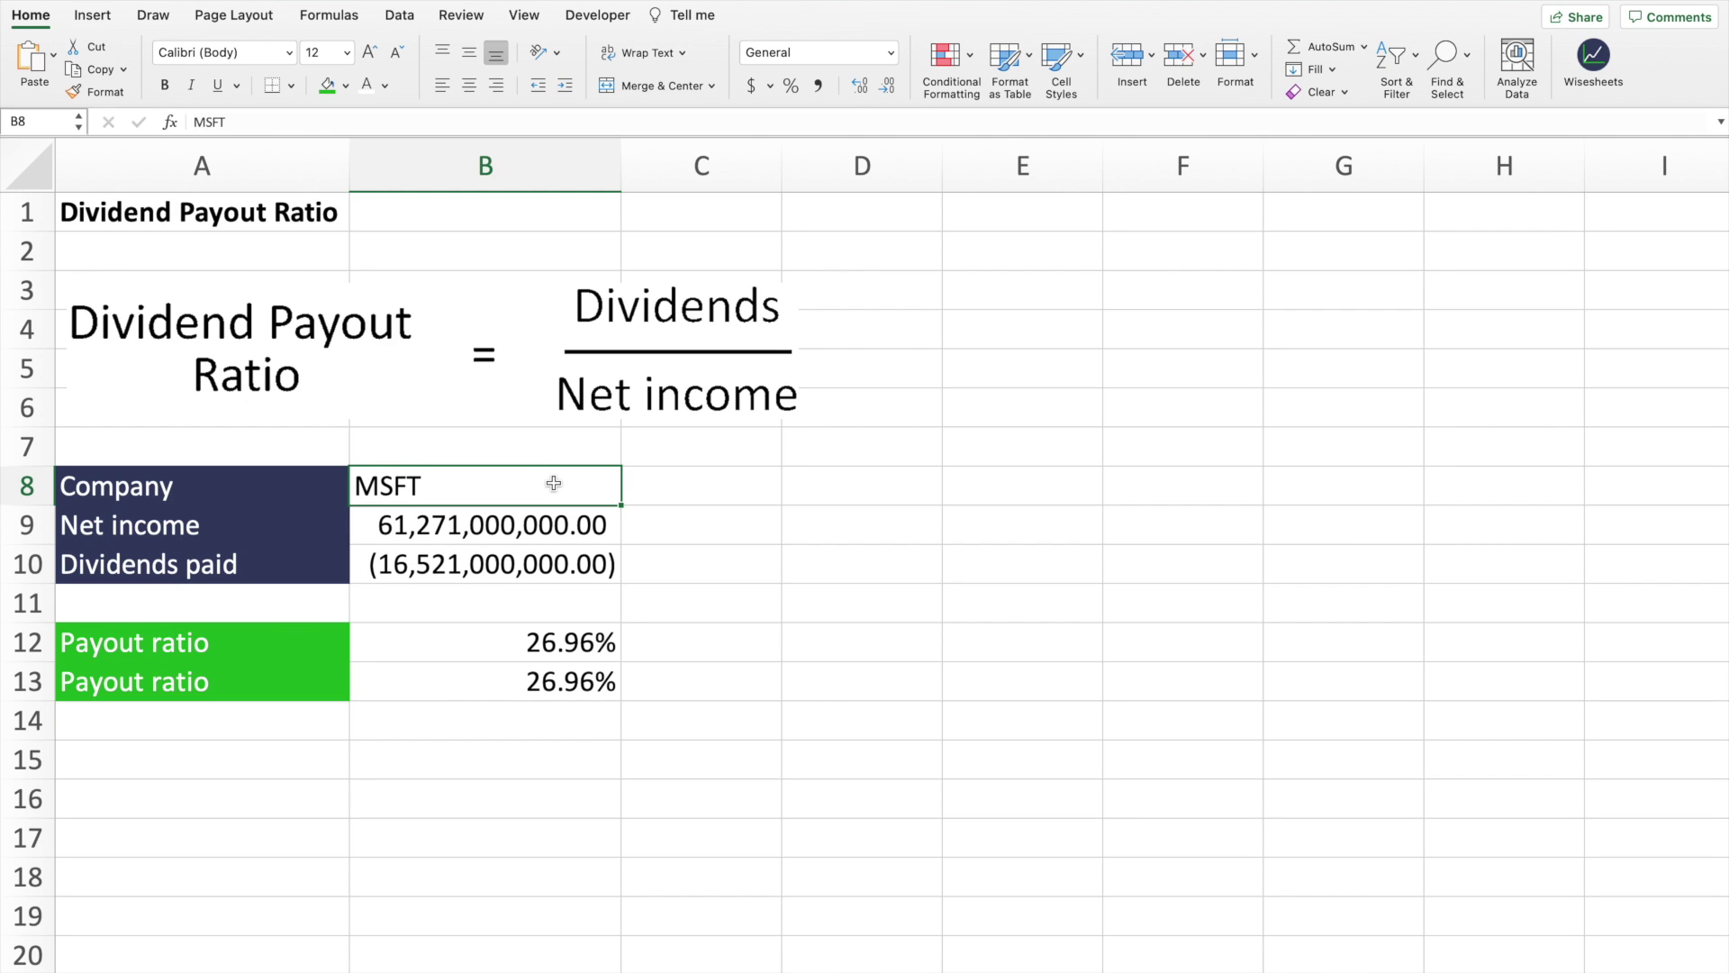
{"action": "left_click_drag", "start_coordinate": [554, 484], "coordinate": [552, 682]}
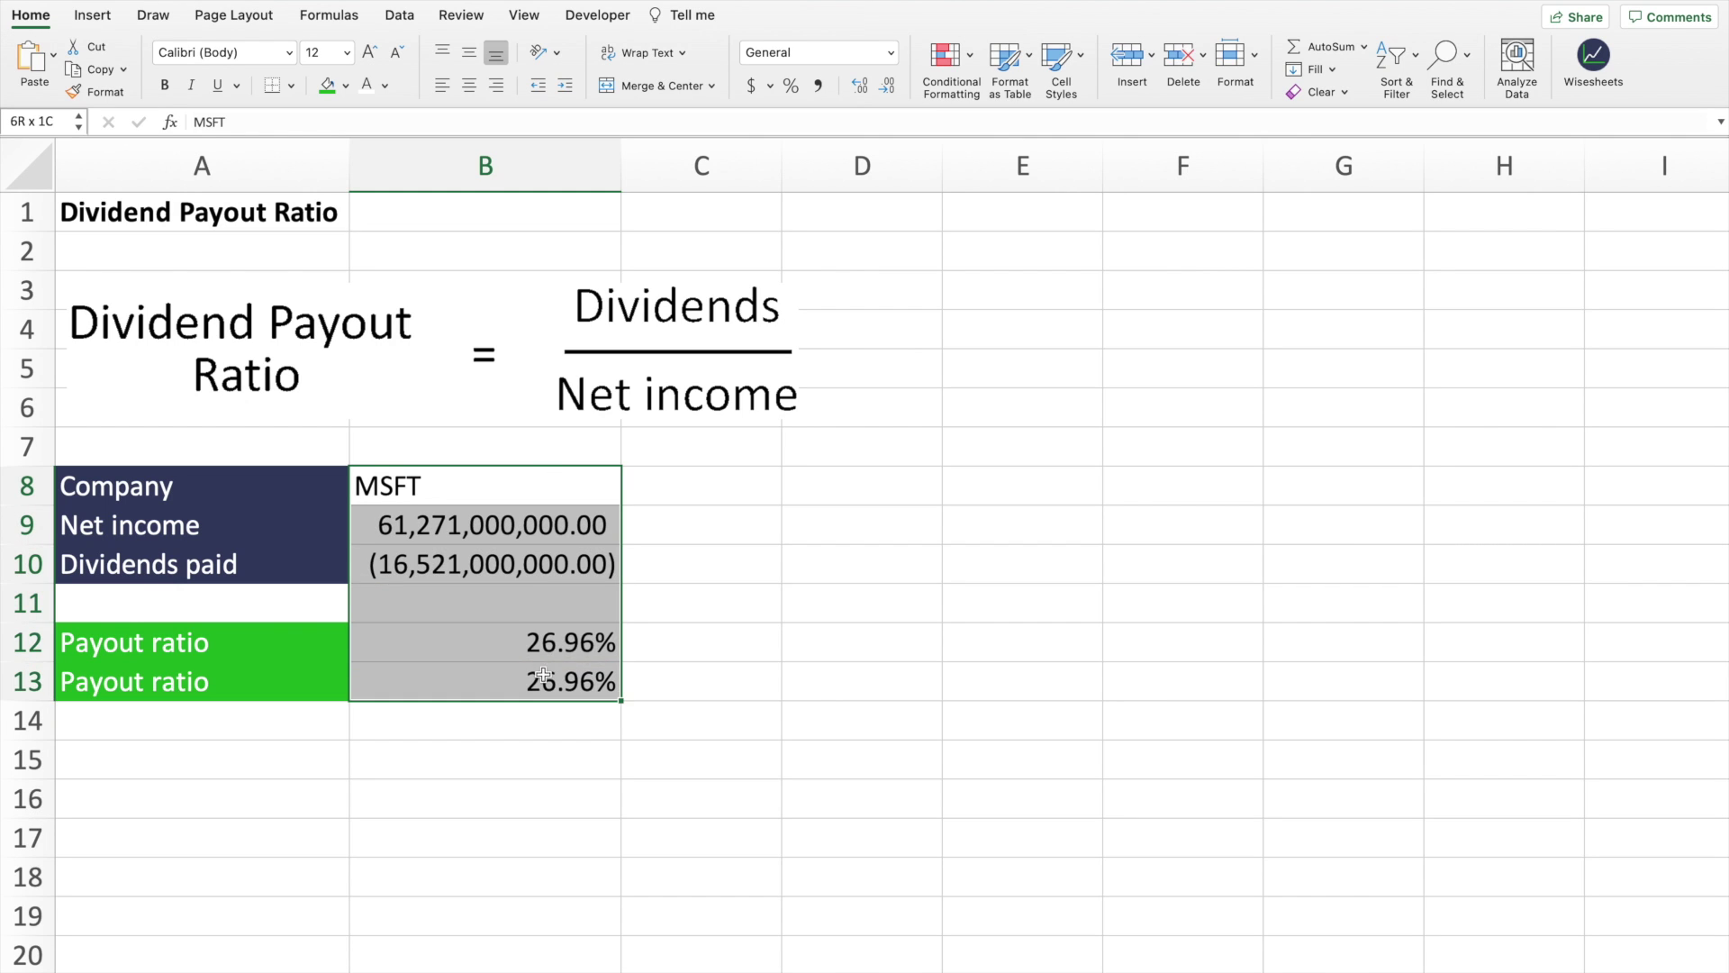
{"action": "left_click", "coordinate": [490, 793]}
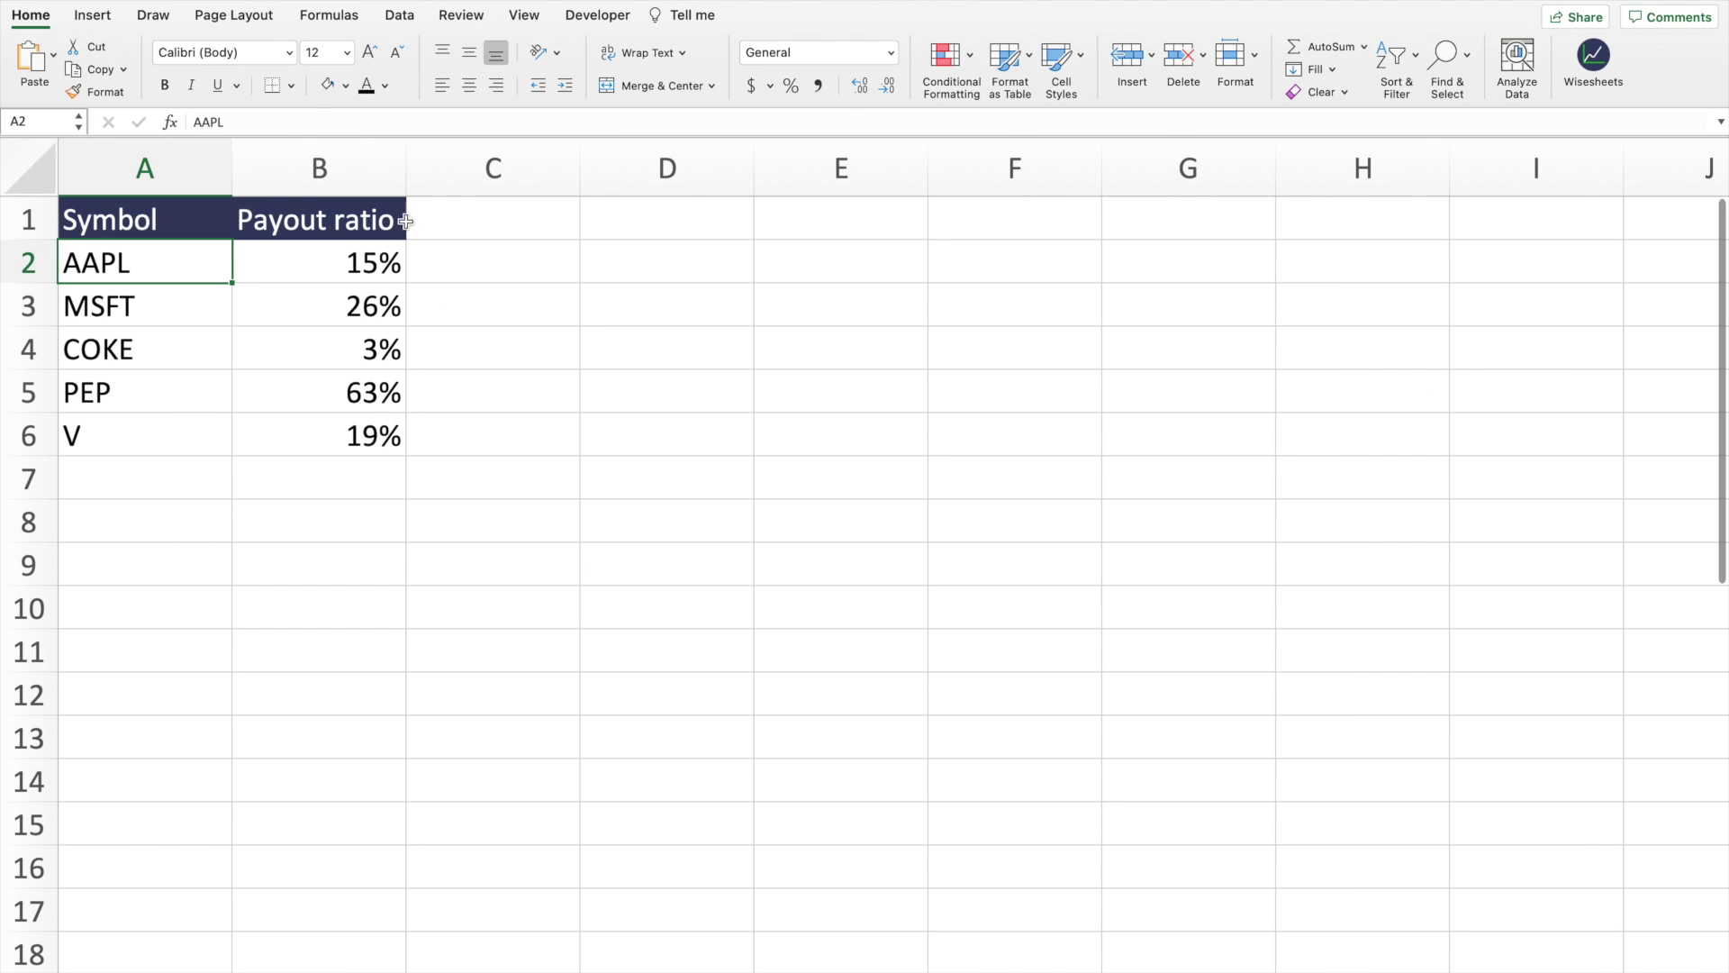
Recommit B2's =WISE(A2, $B$1, "ttm") and fill it down to B6 for AAPL through V.
{"action": "left_click_drag", "start_coordinate": [406, 221], "coordinate": [1019, 216]}
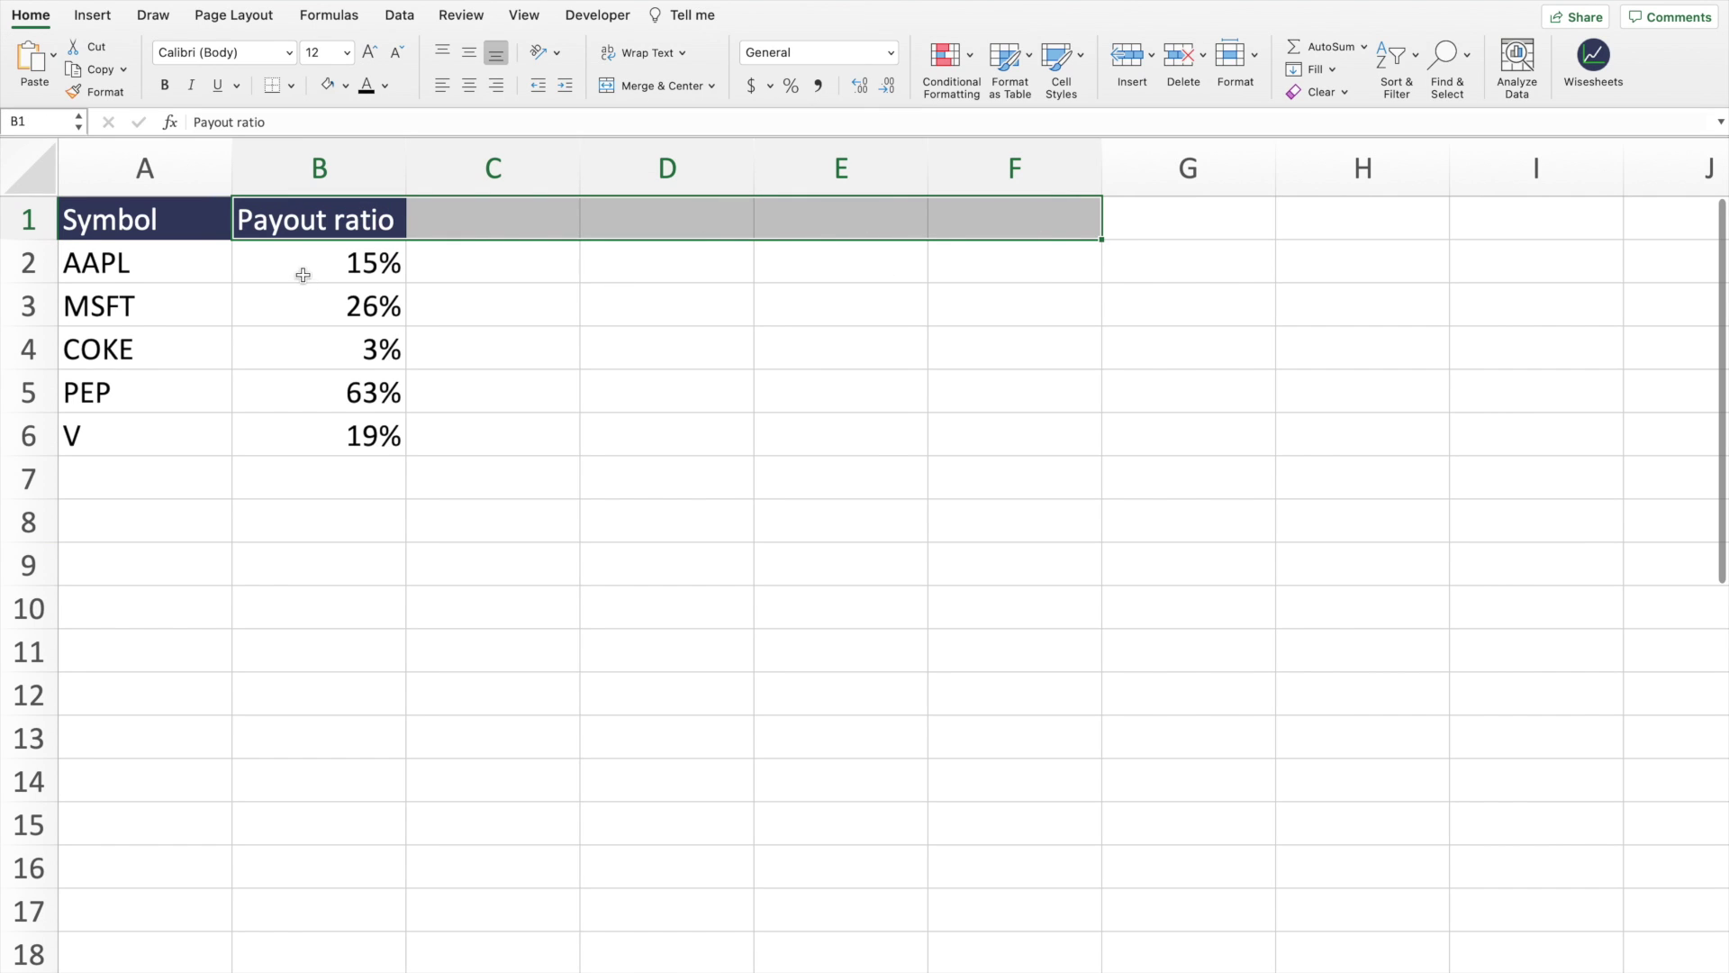
{"action": "left_click_drag", "start_coordinate": [114, 272], "coordinate": [140, 420]}
{"action": "left_click", "coordinate": [324, 257]}
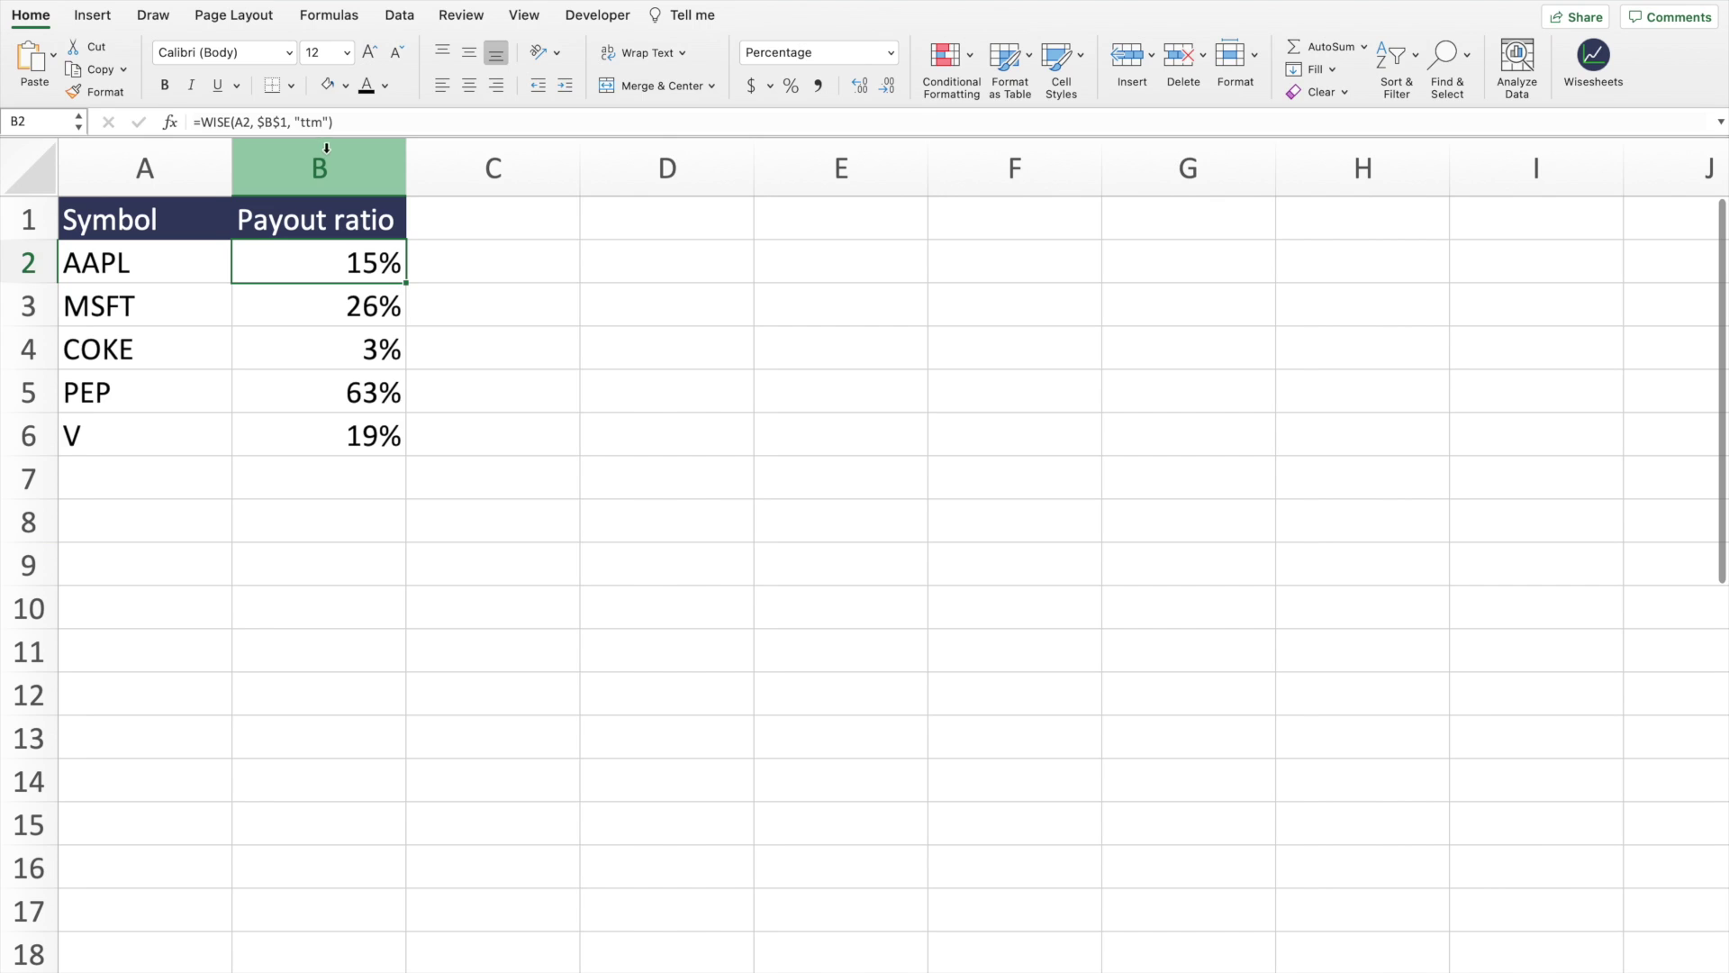
{"action": "left_click", "coordinate": [283, 121]}
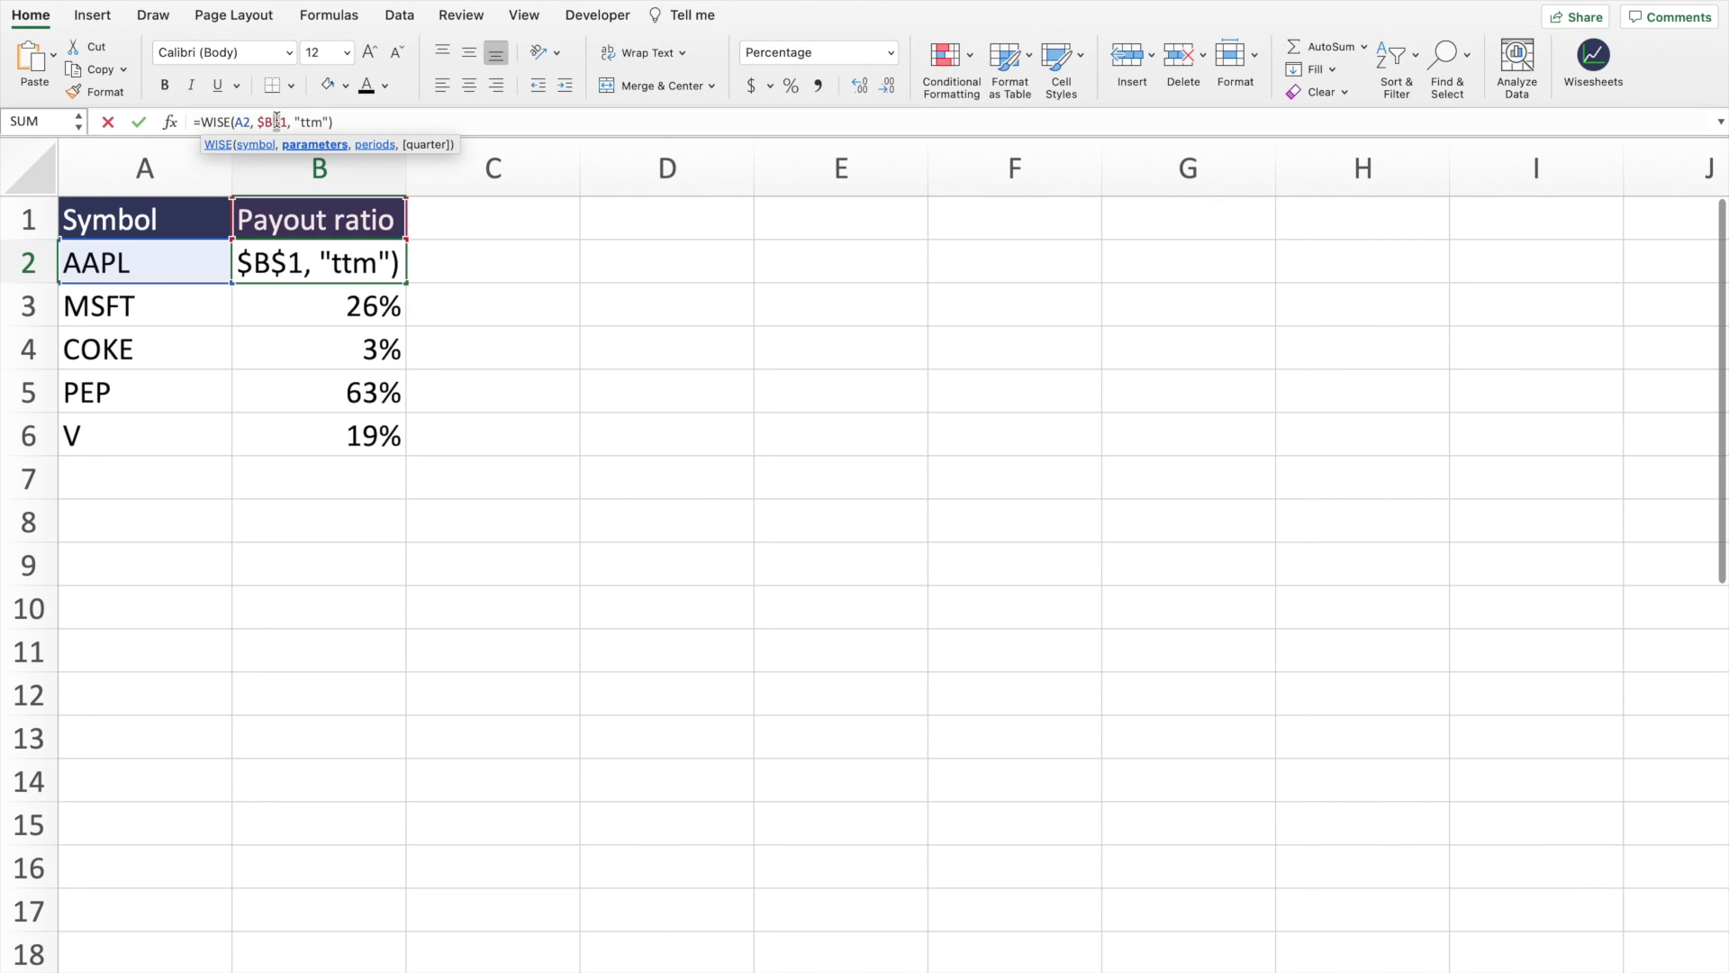
{"action": "key", "text": "Return"}
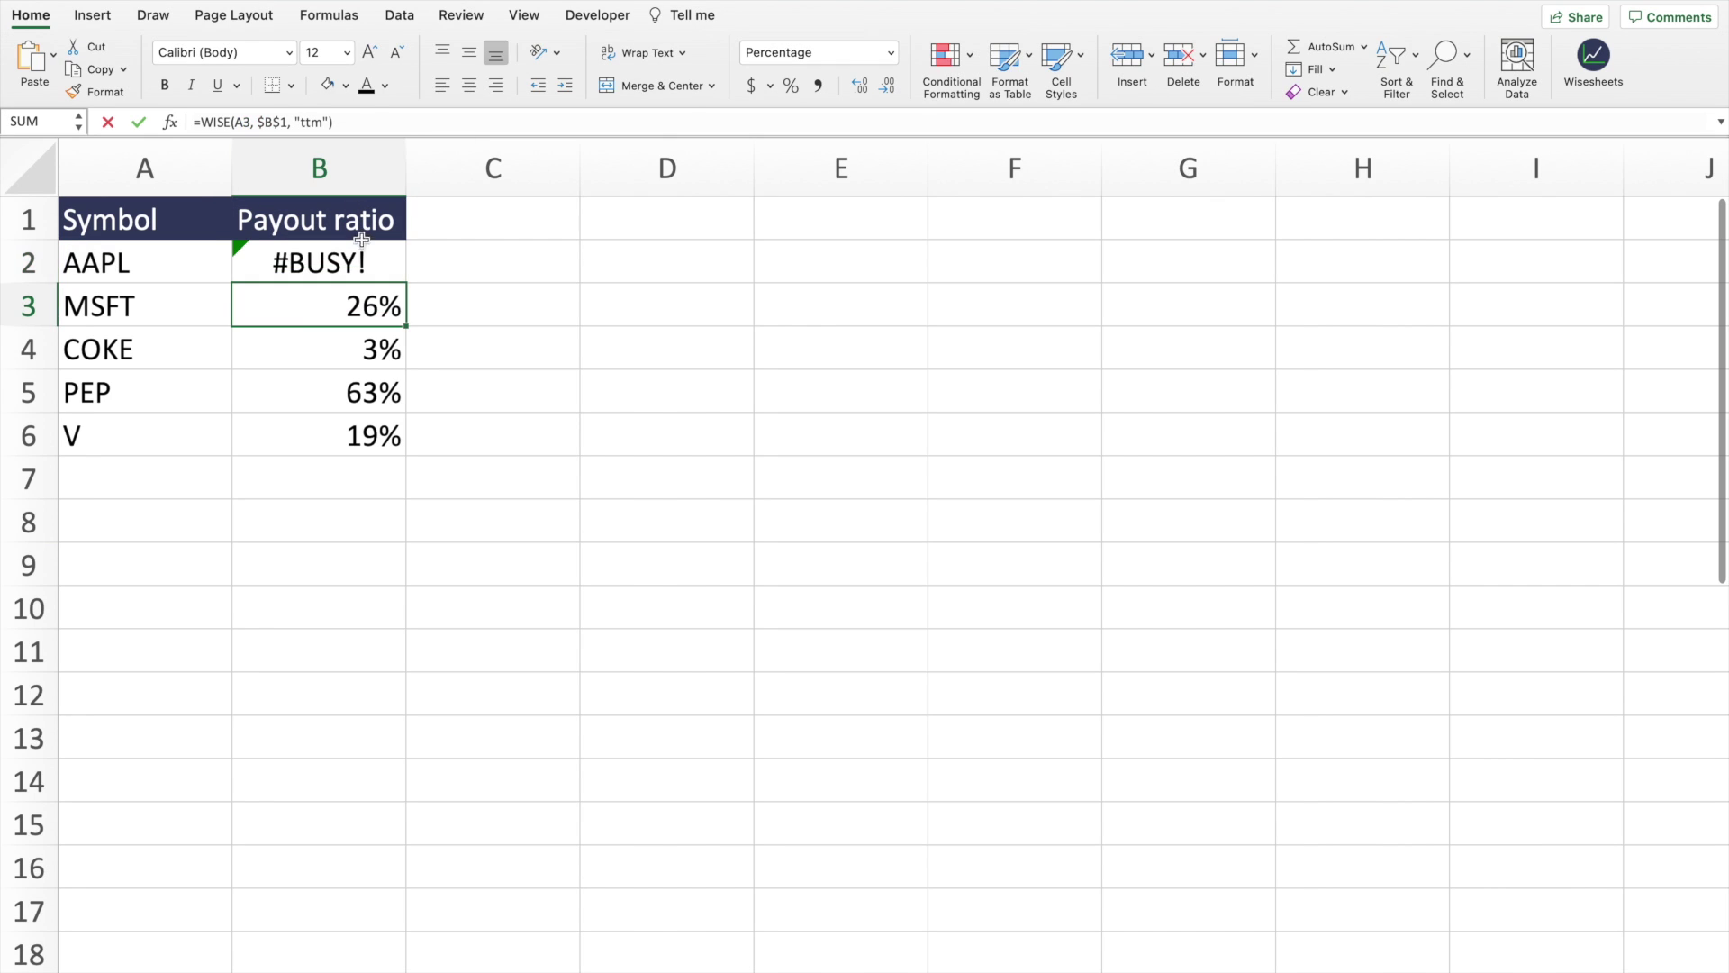
{"action": "left_click", "coordinate": [356, 255]}
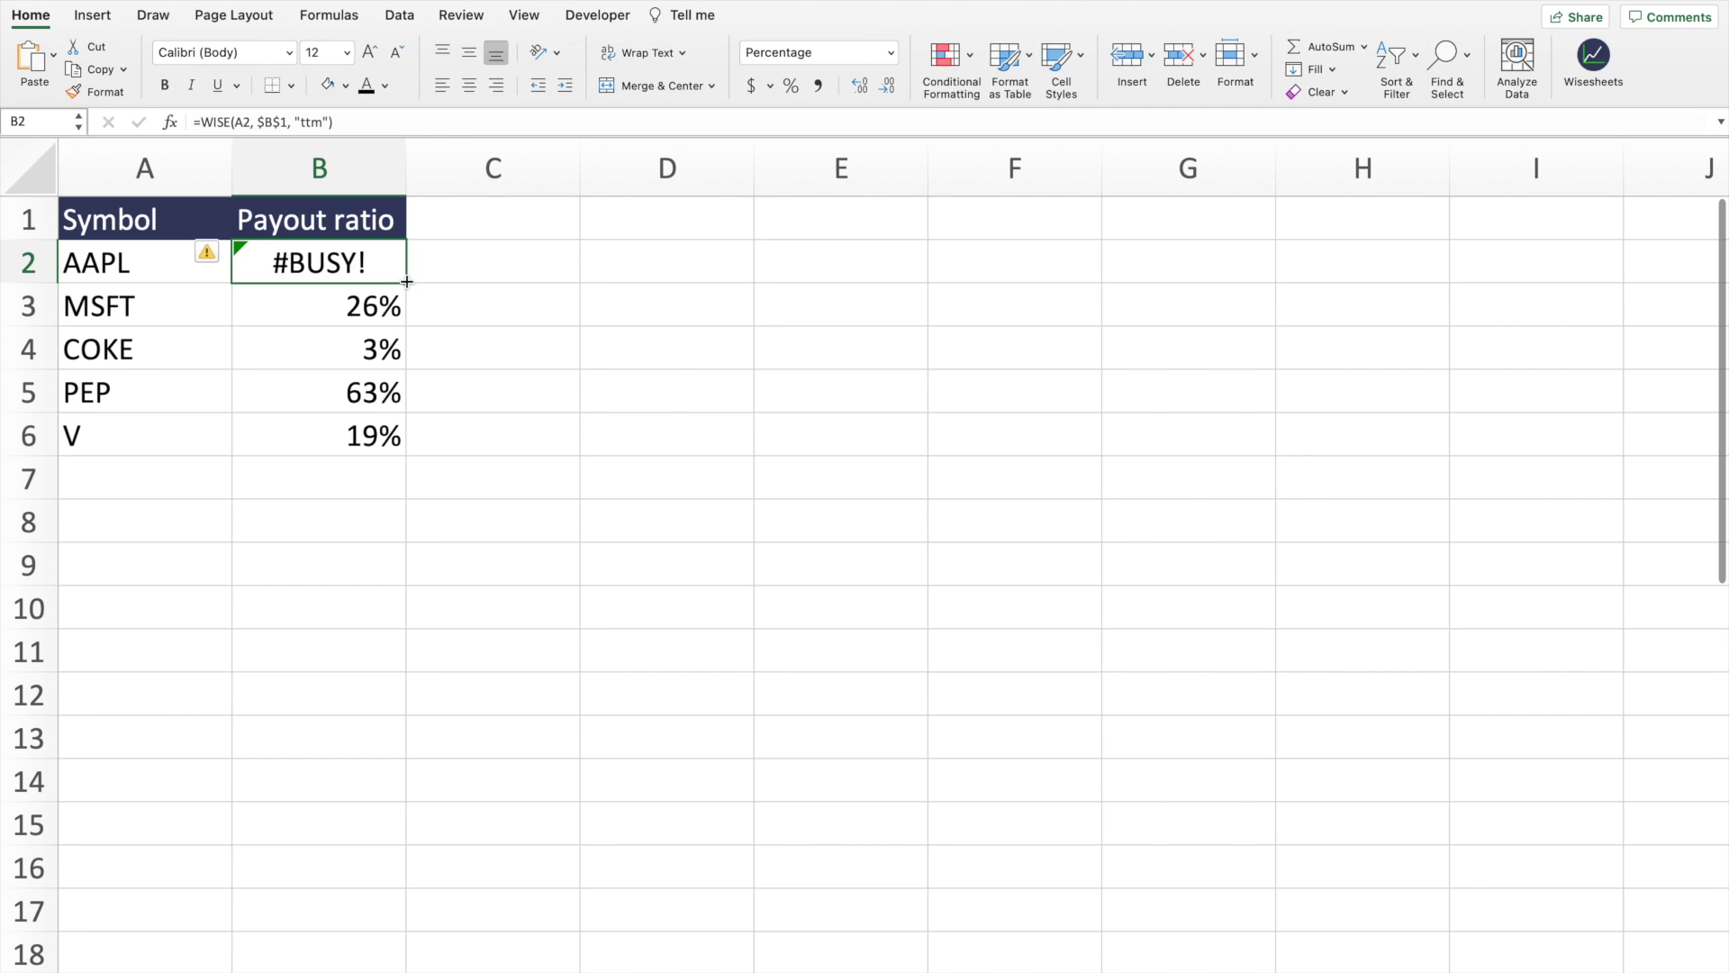
{"action": "left_click_drag", "start_coordinate": [407, 282], "coordinate": [402, 446]}
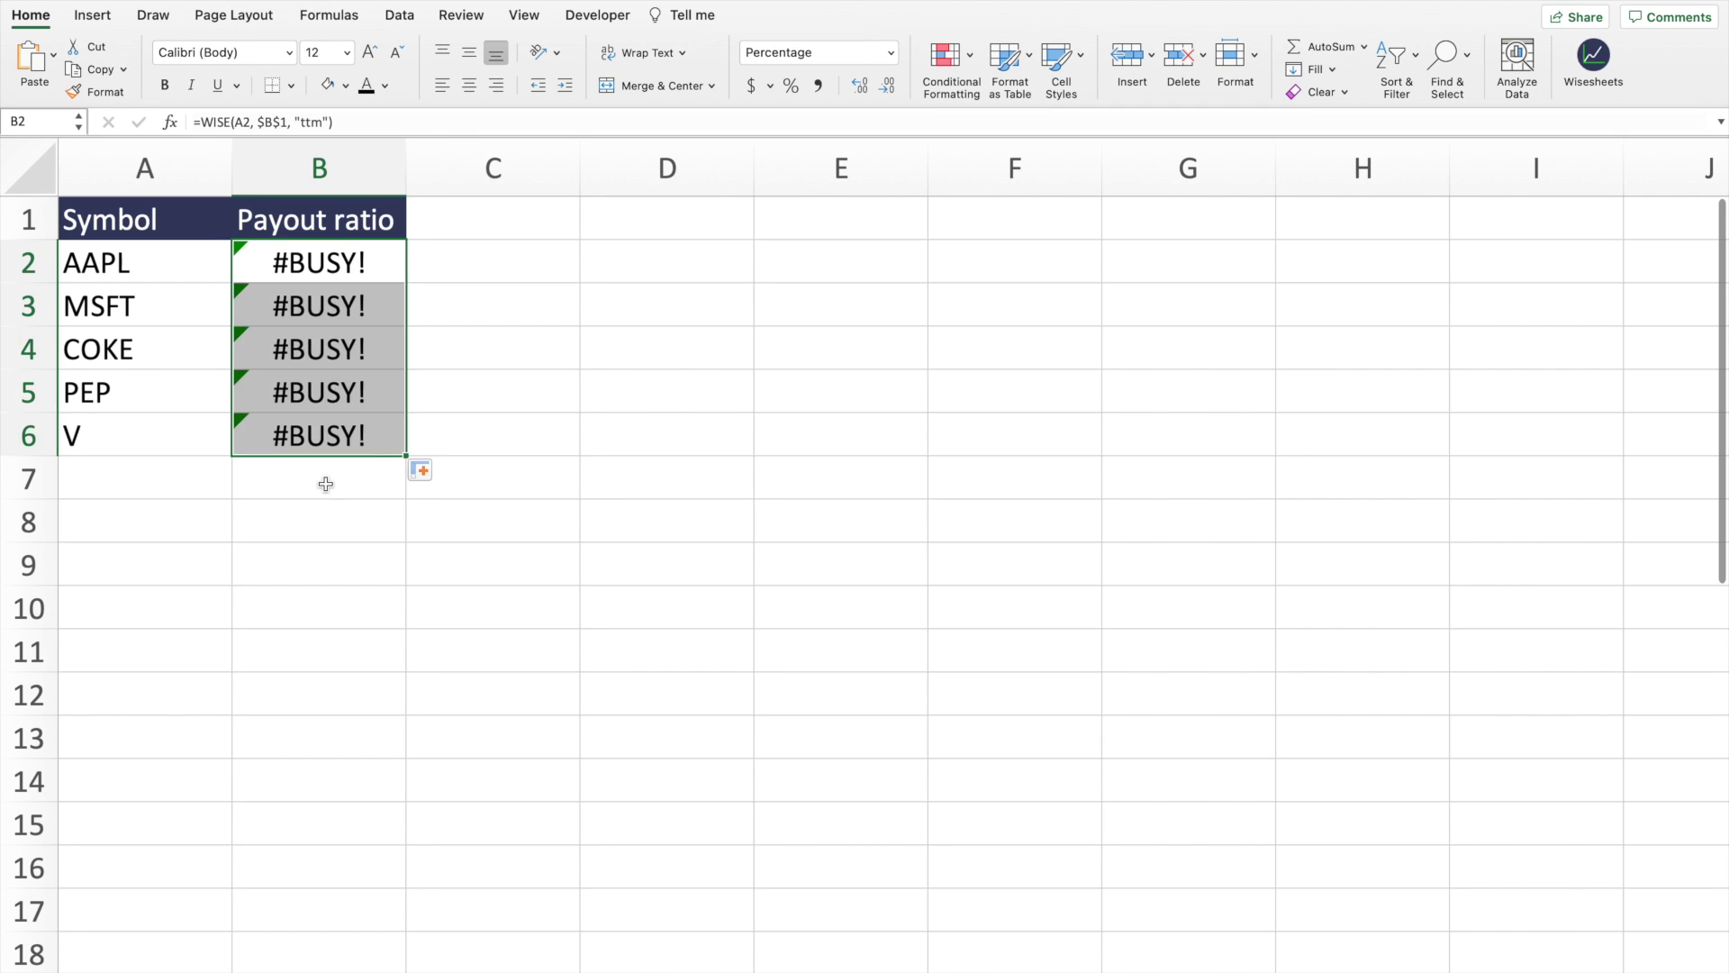
{"action": "left_click", "coordinate": [204, 522]}
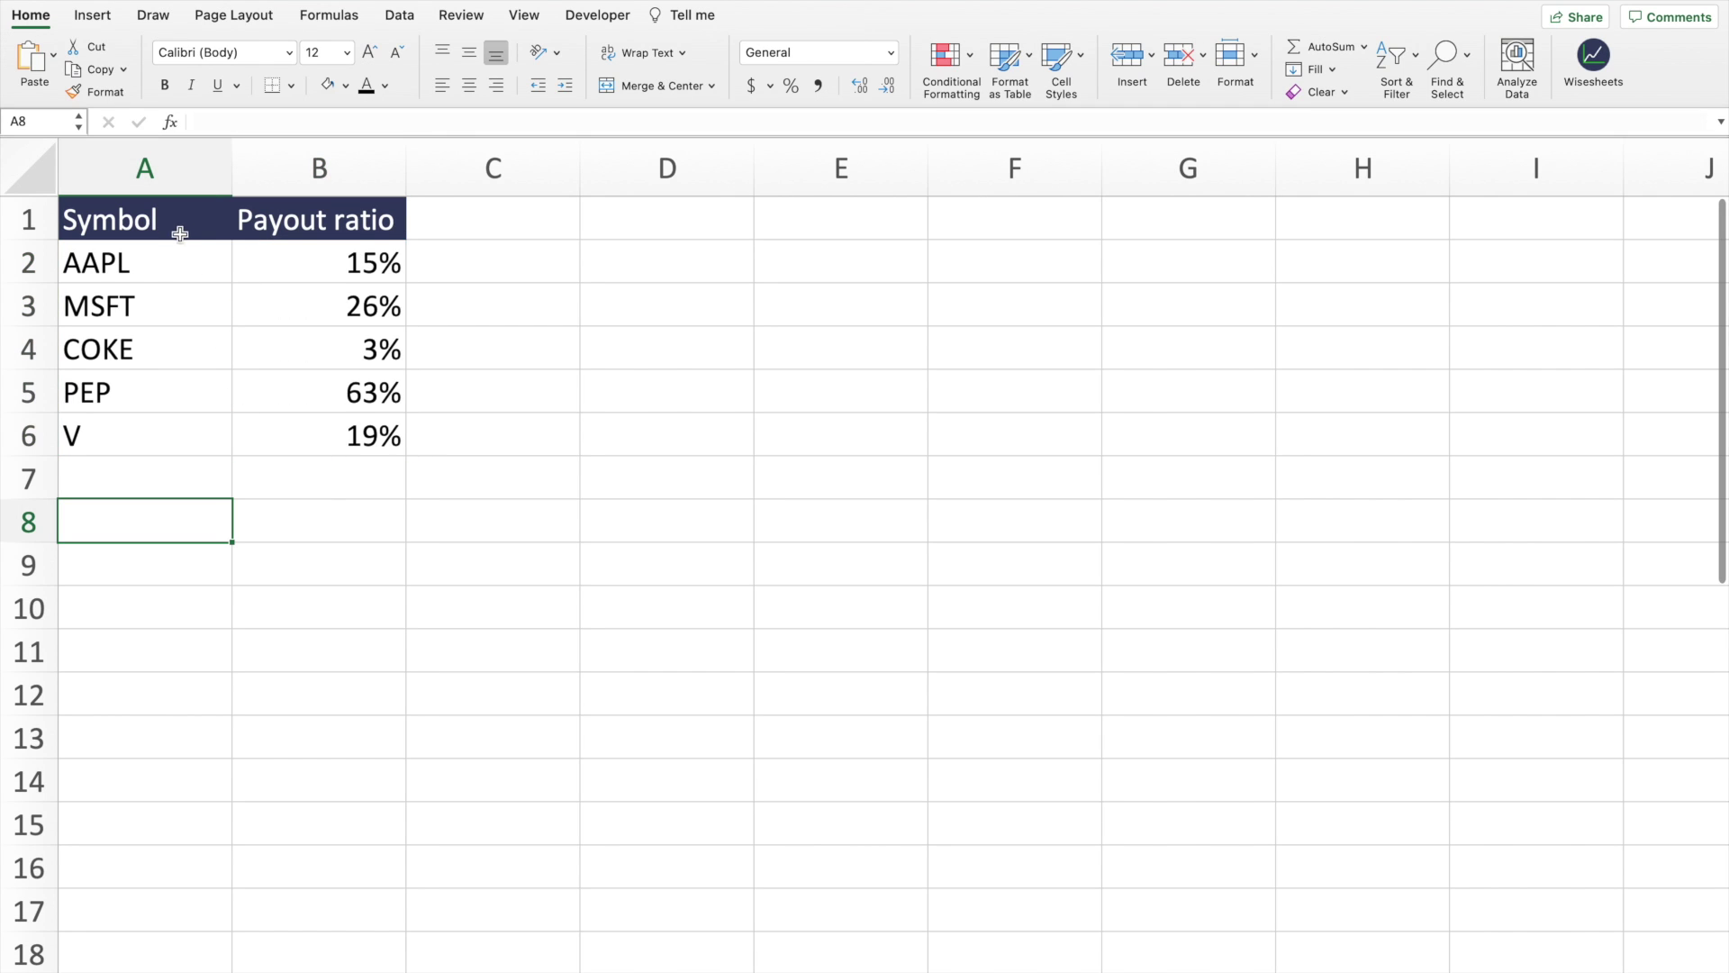
{"action": "left_click_drag", "start_coordinate": [176, 229], "coordinate": [326, 433]}
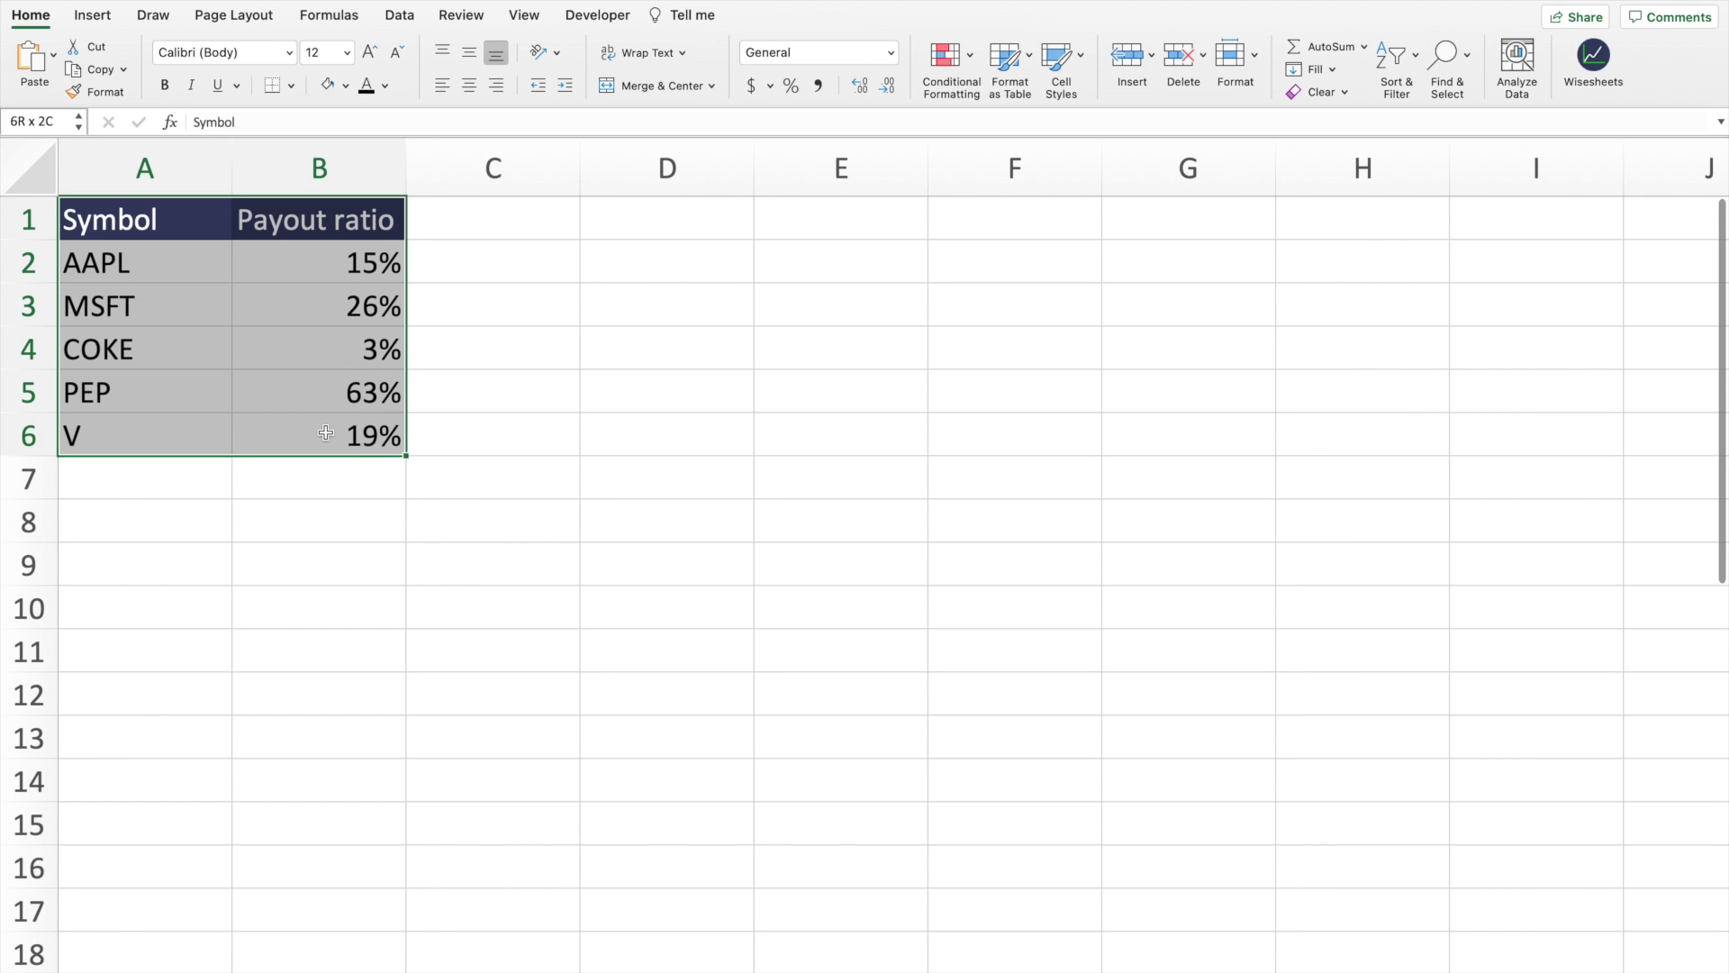